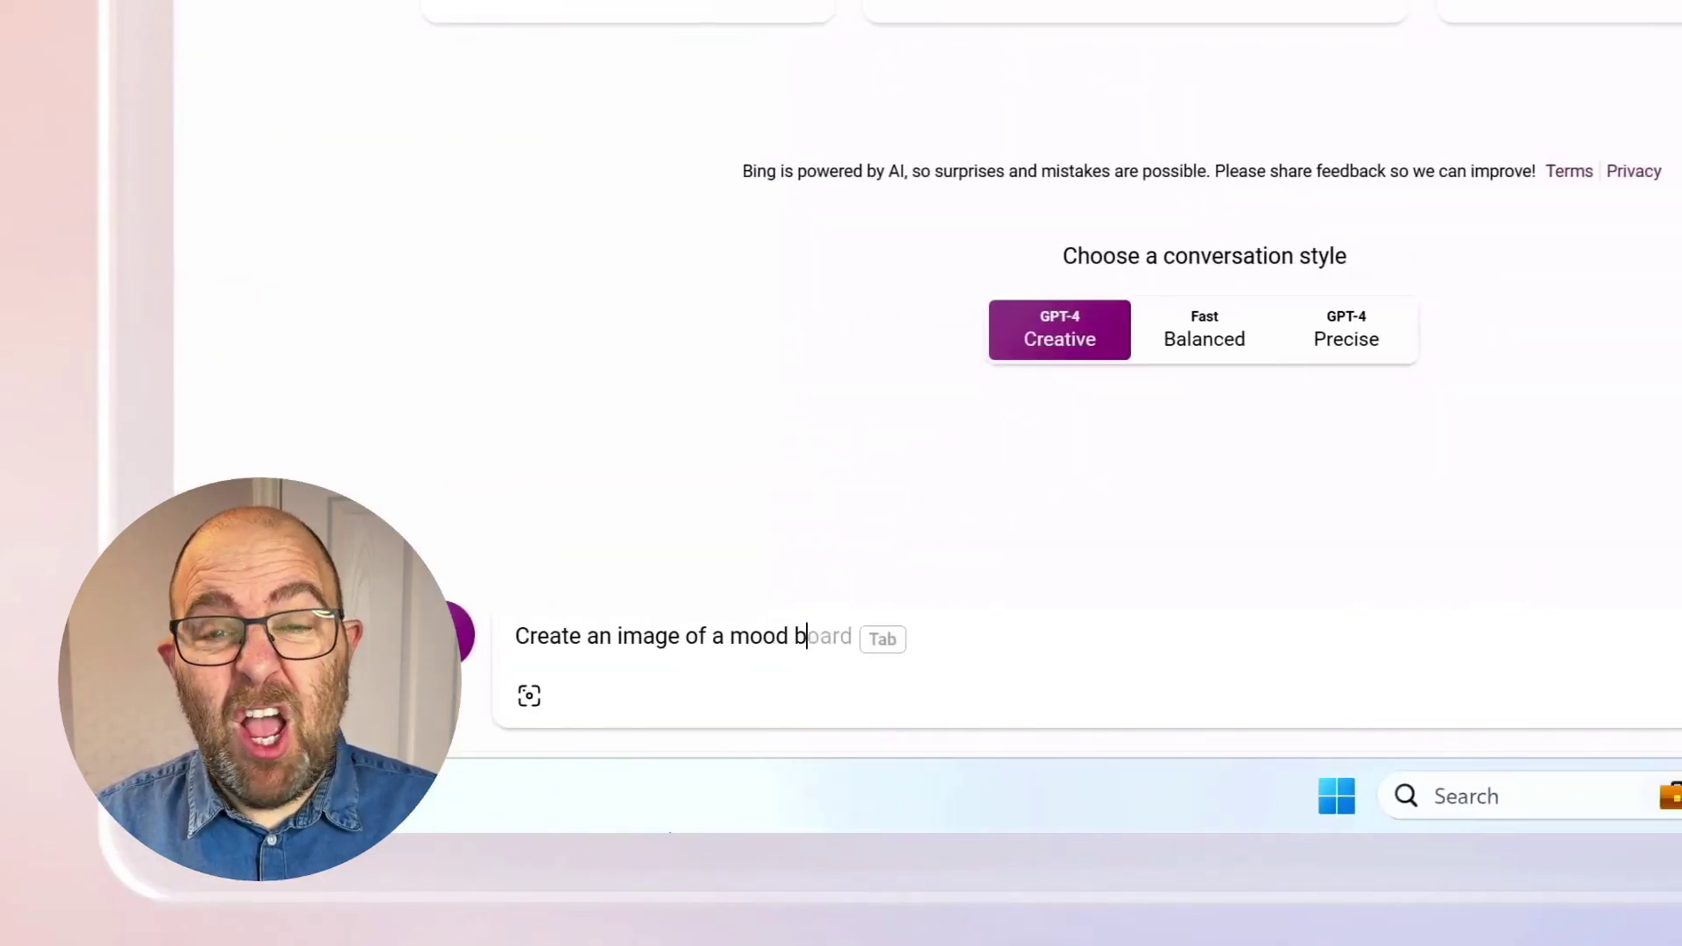
Ask Copilot for an image of a mood board for a home decor blogger.
text(ard for a home decor blogger)
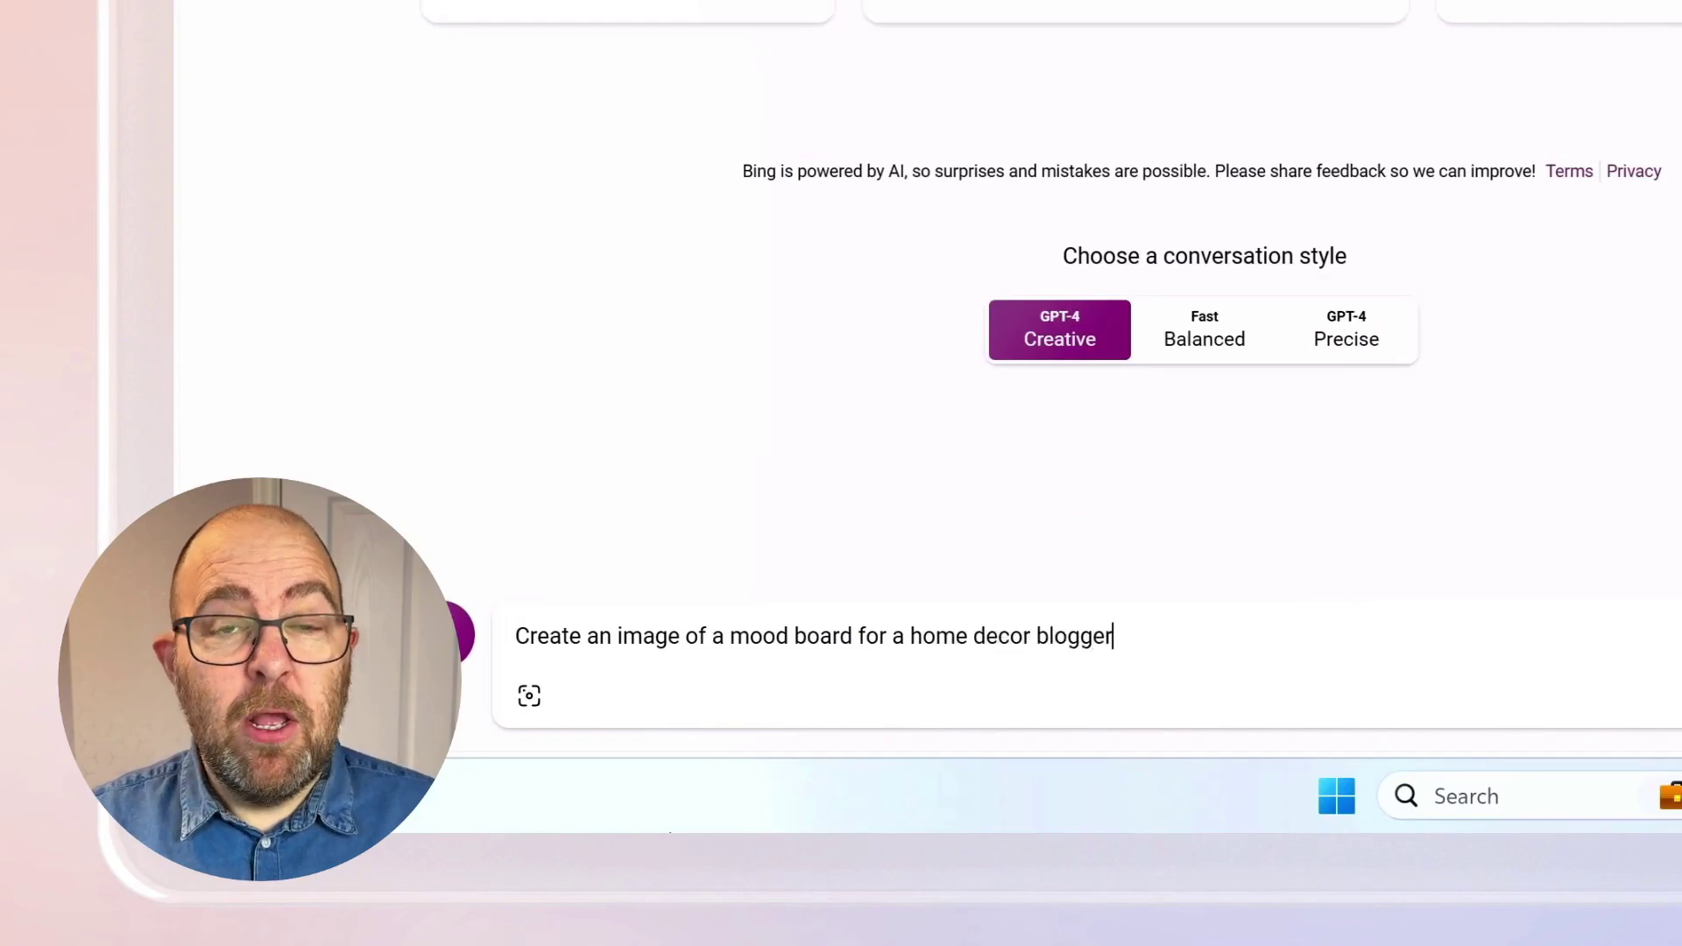
key(Return)
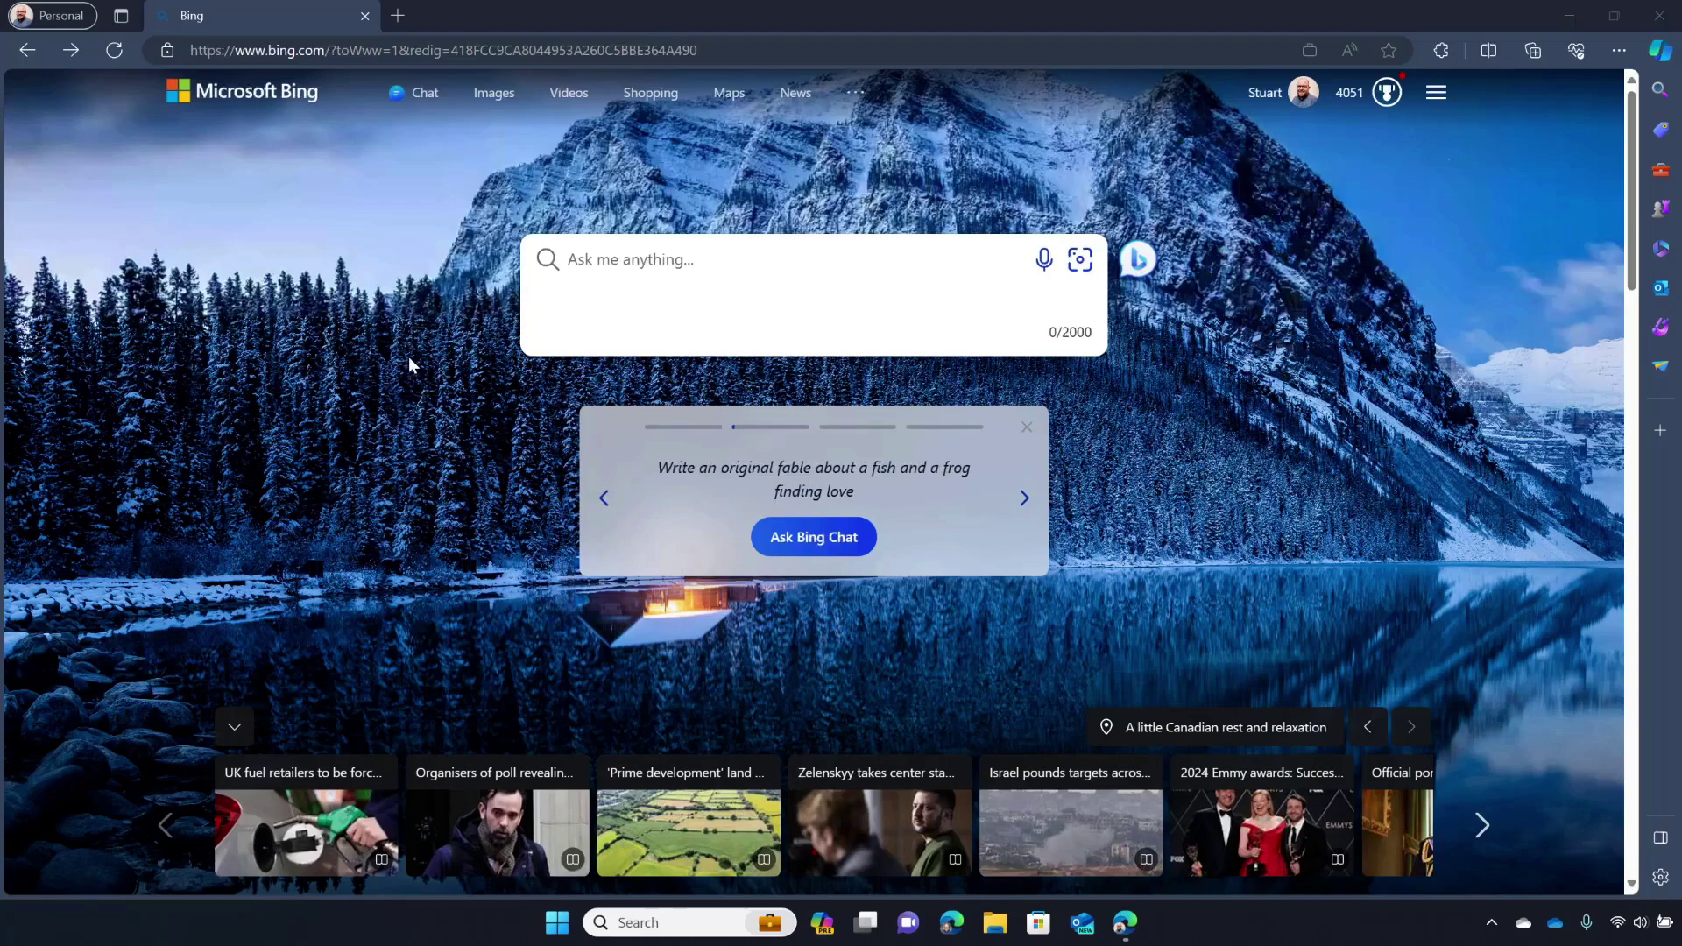
Load copilot.microsoft.com in the browser.
click(377, 343)
click(465, 50)
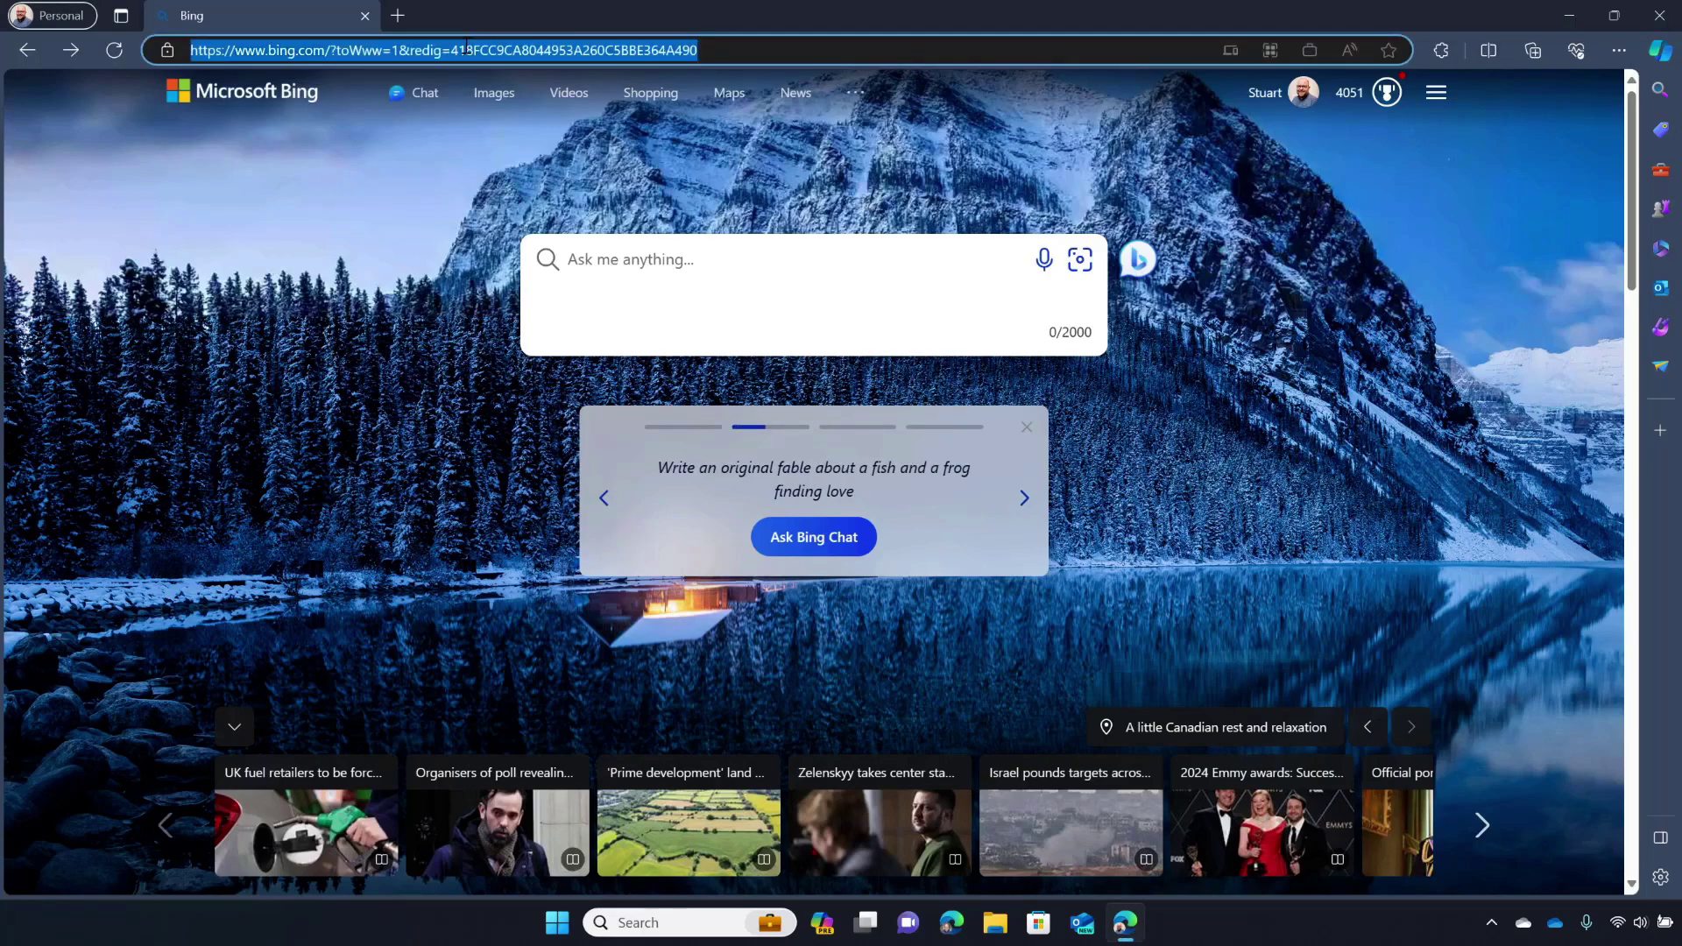
text(copilot.mi)
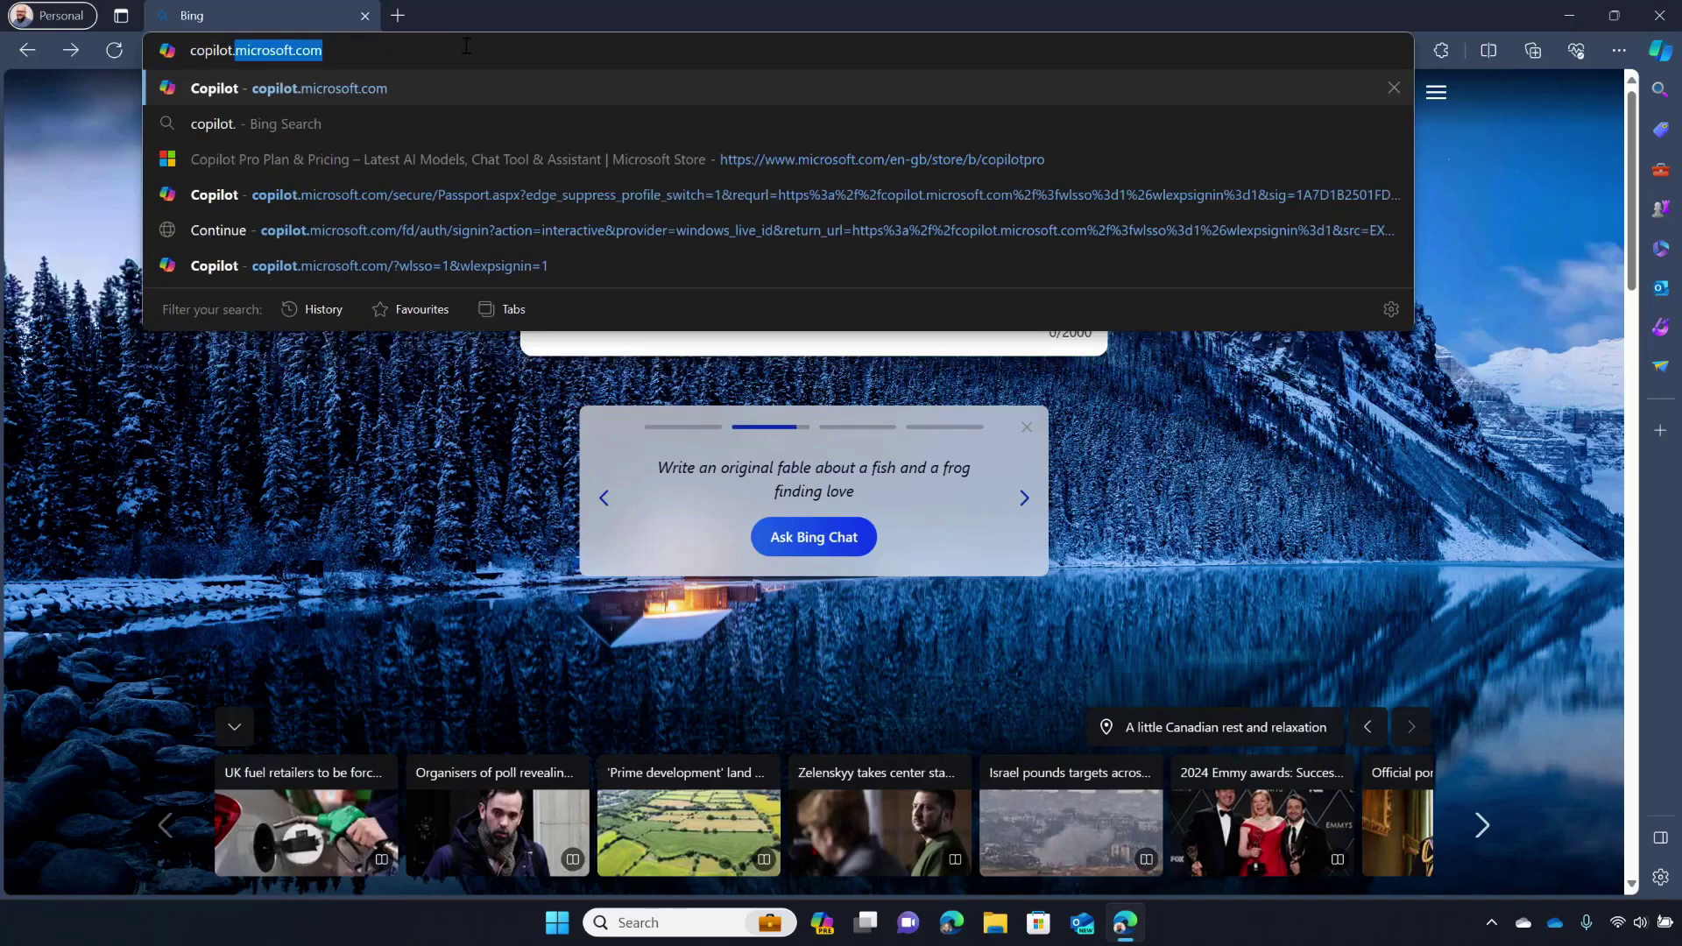
text(crosoft.com)
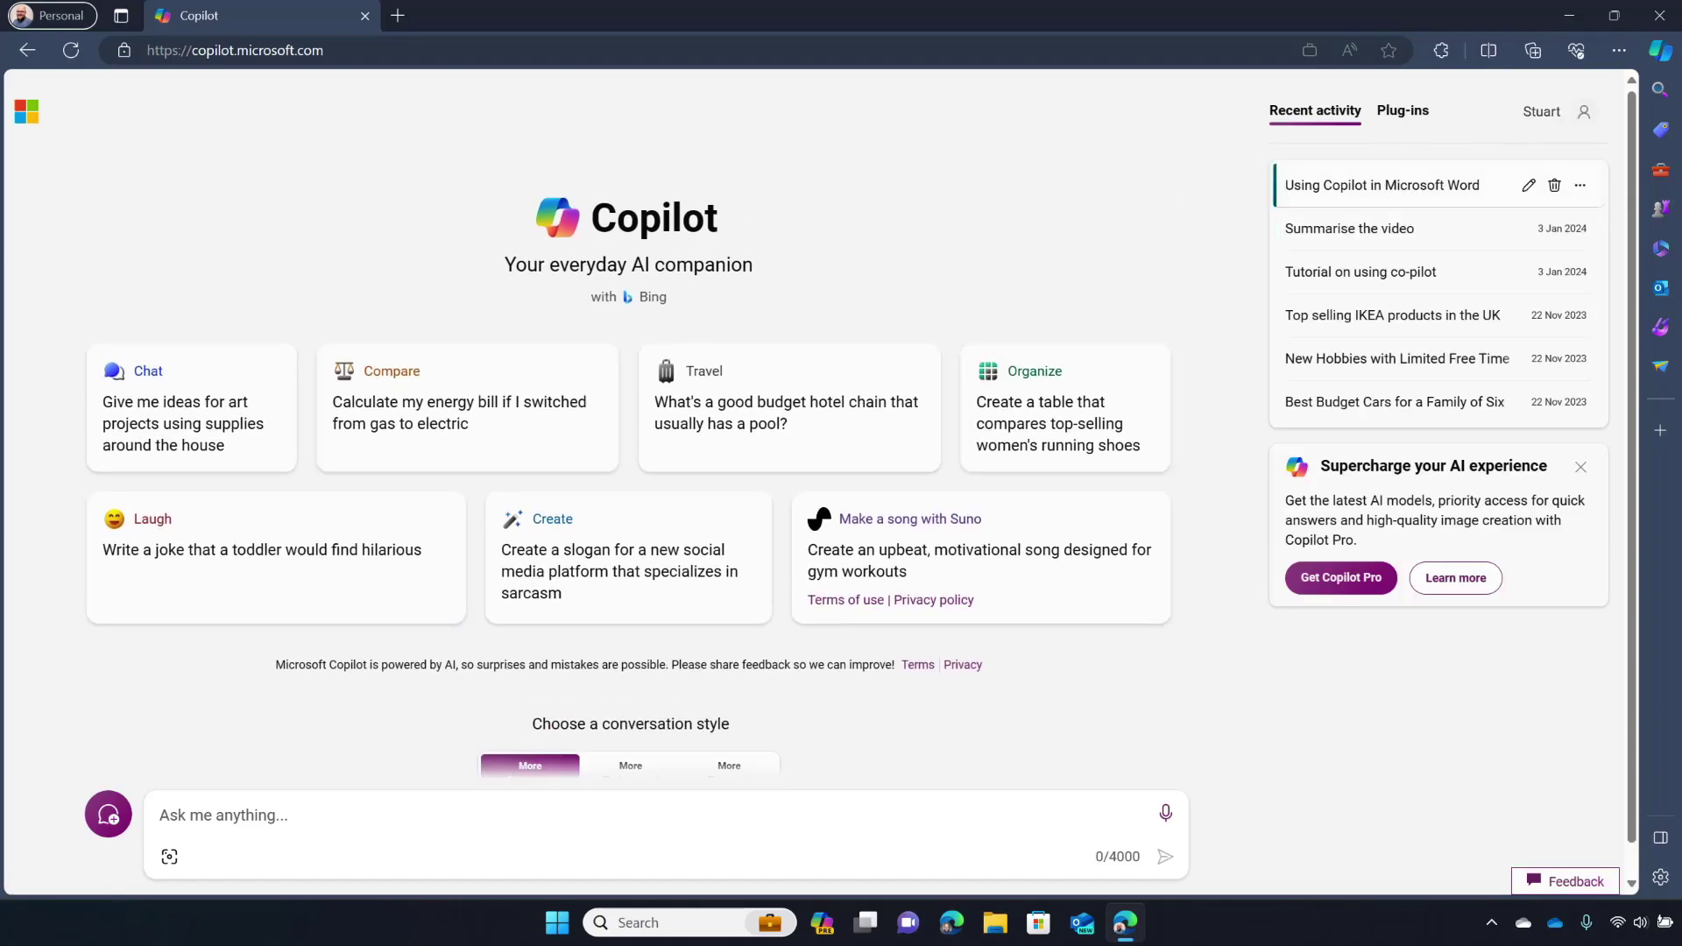
Check the account details flyout, then close the Microsoft Checkout tab.
click(1574, 122)
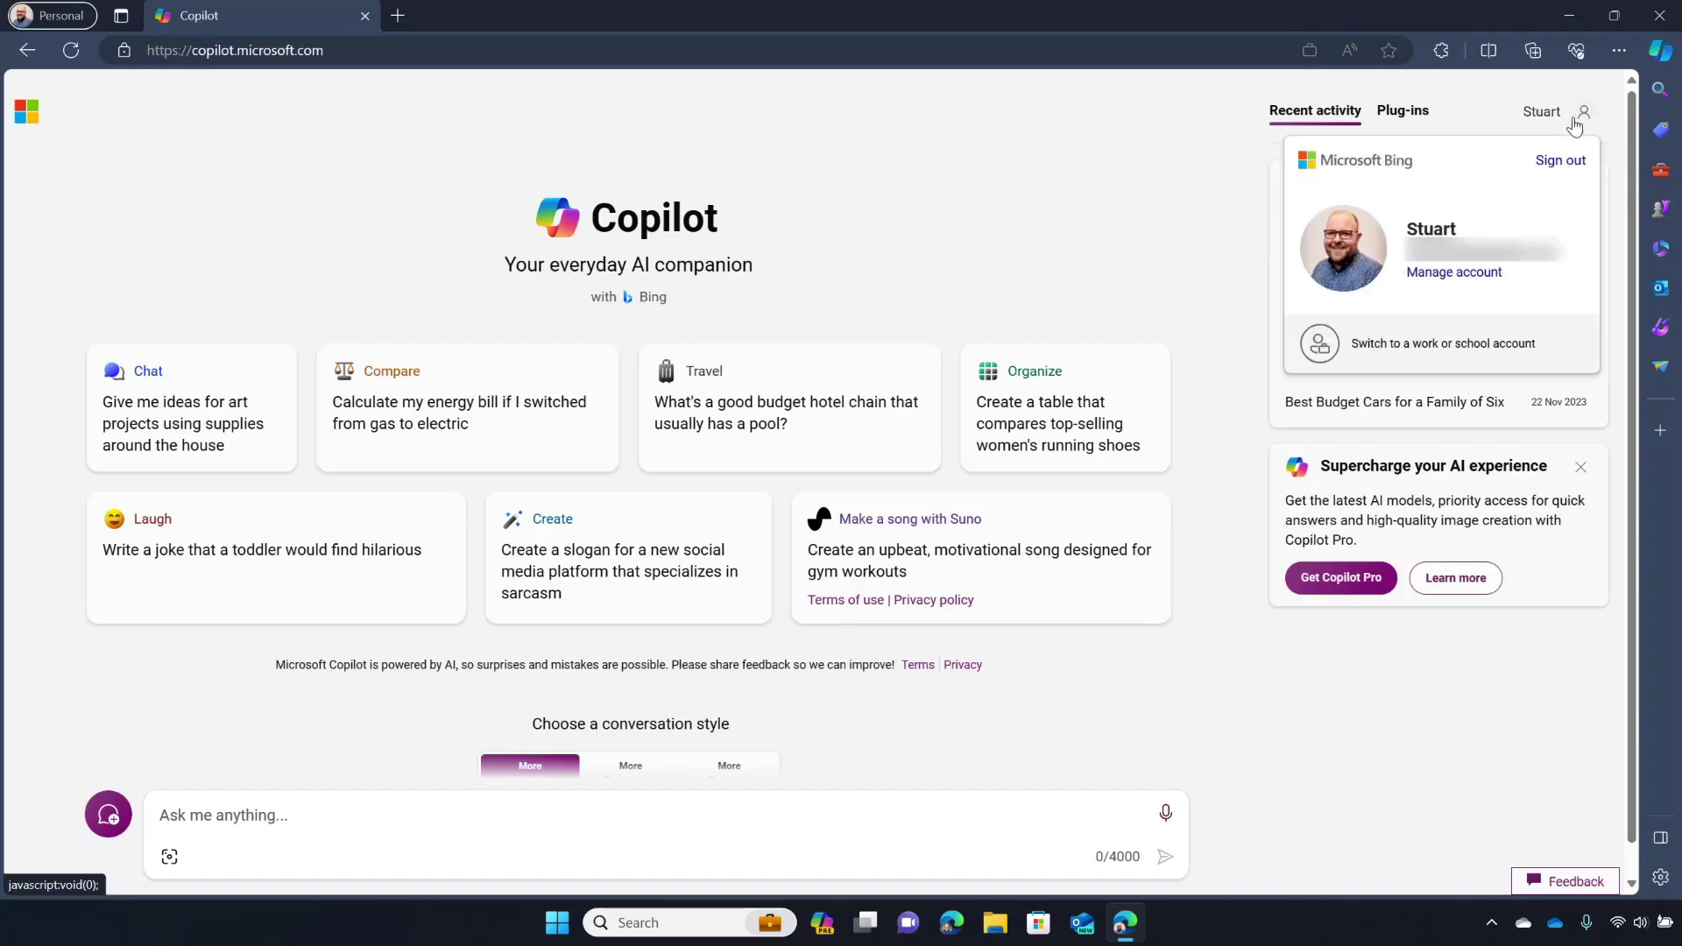
click(1548, 112)
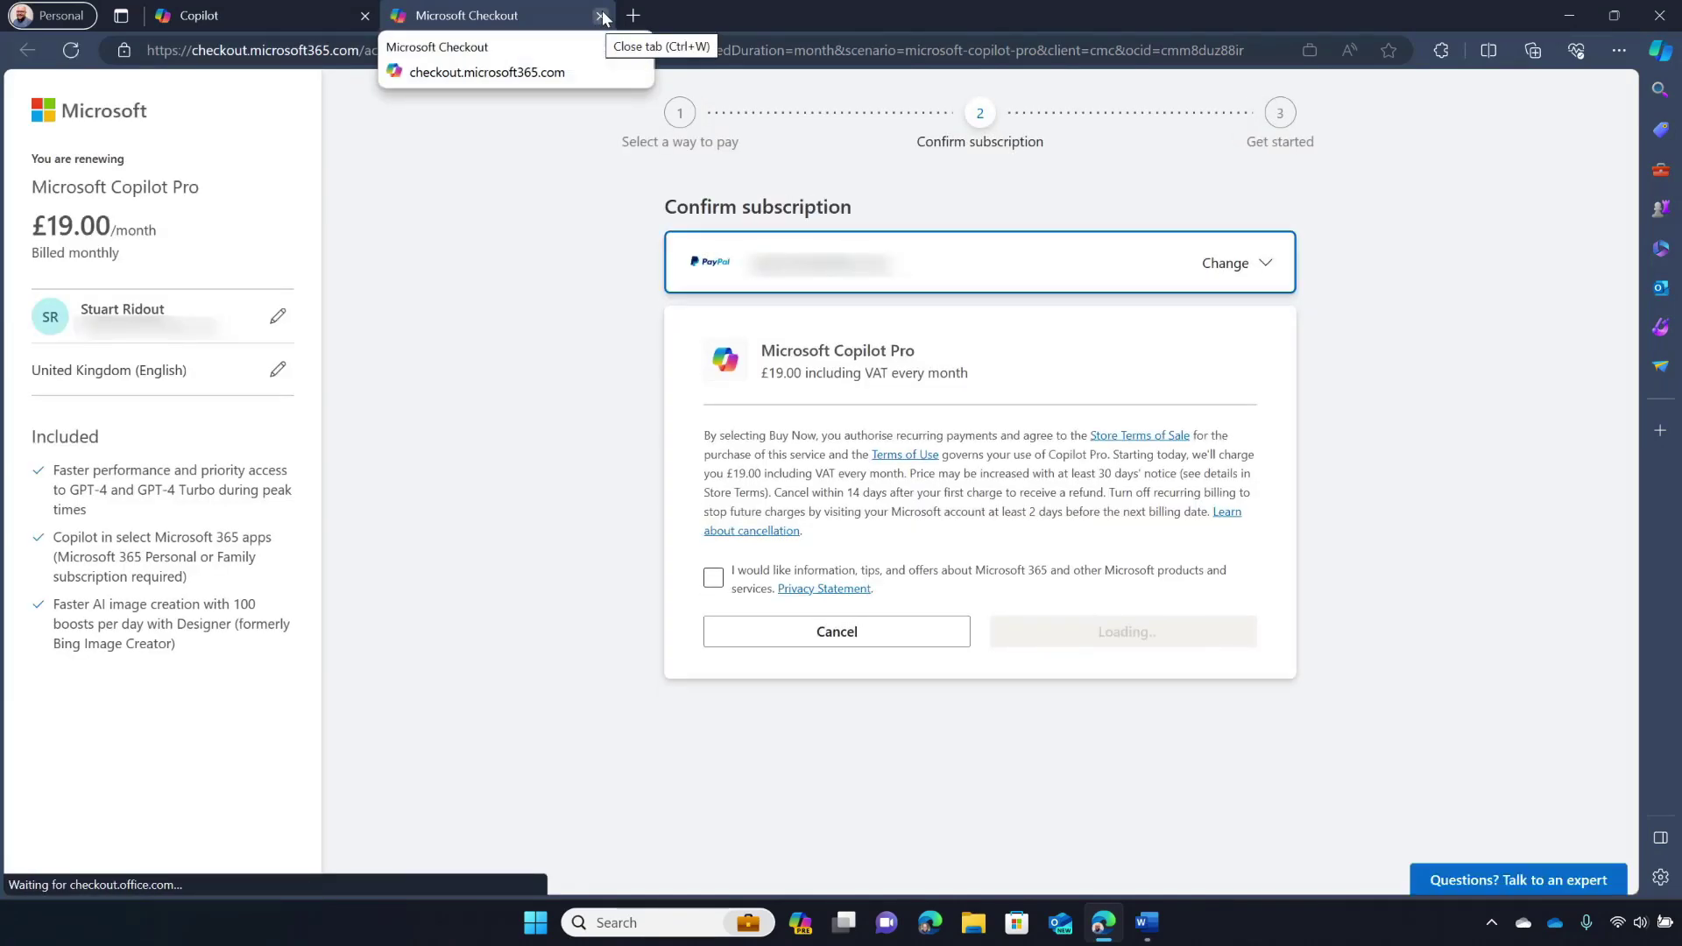
click(601, 16)
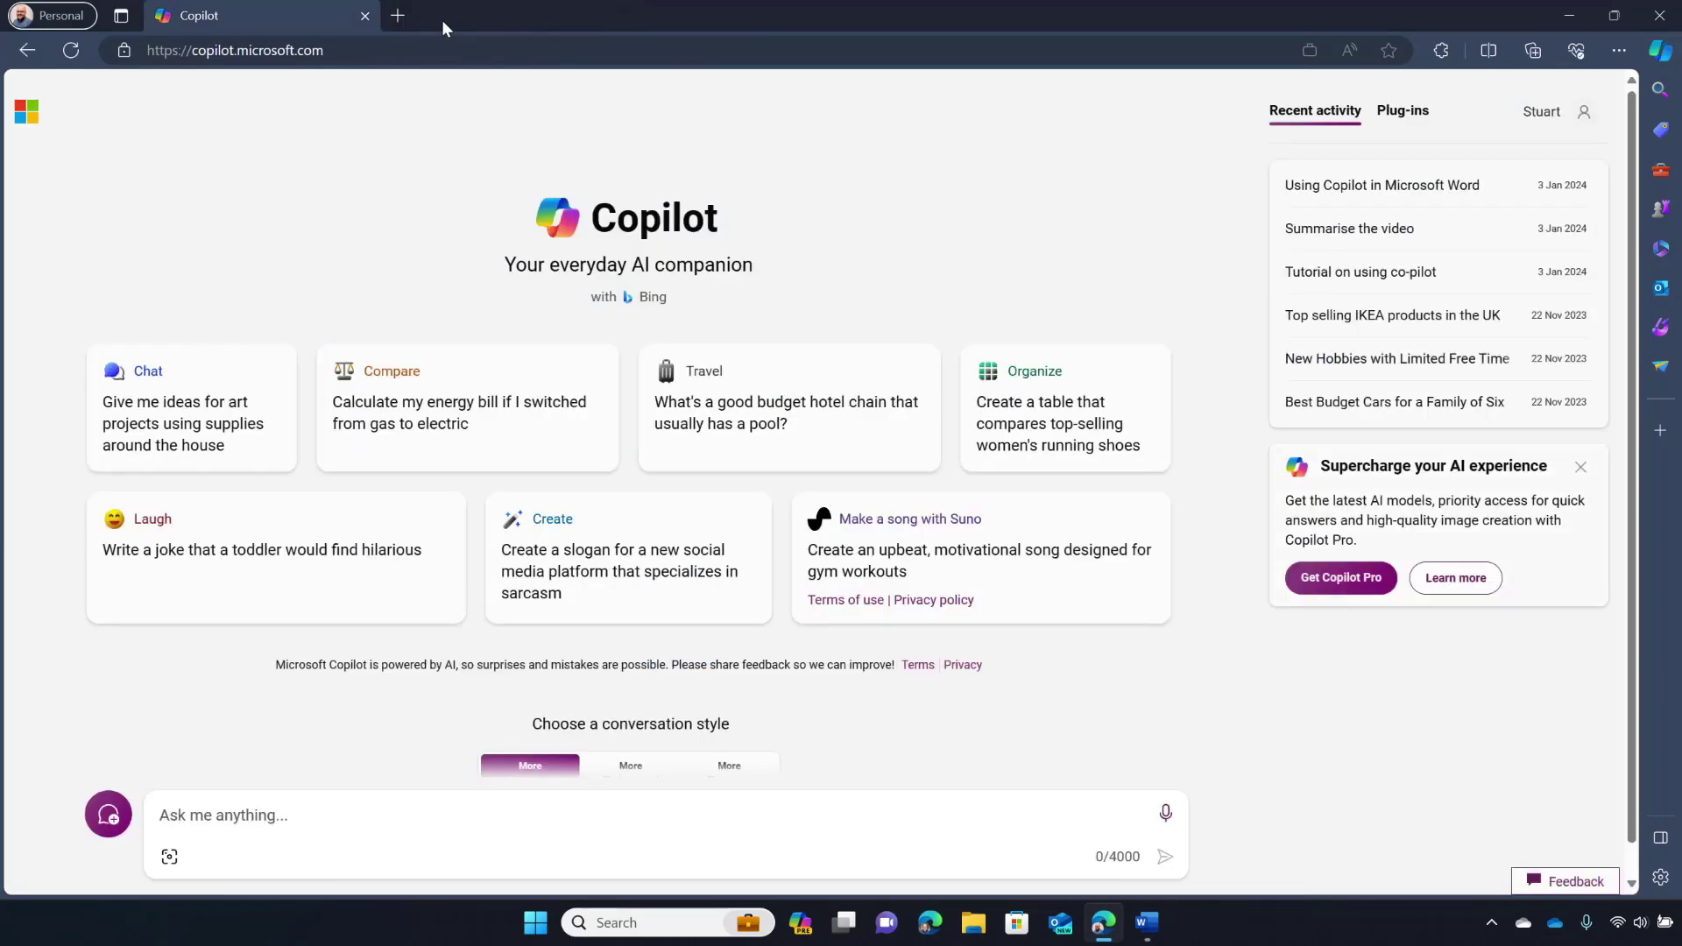
Load office.com in a new tab and close the blank Document 1 tab.
click(401, 16)
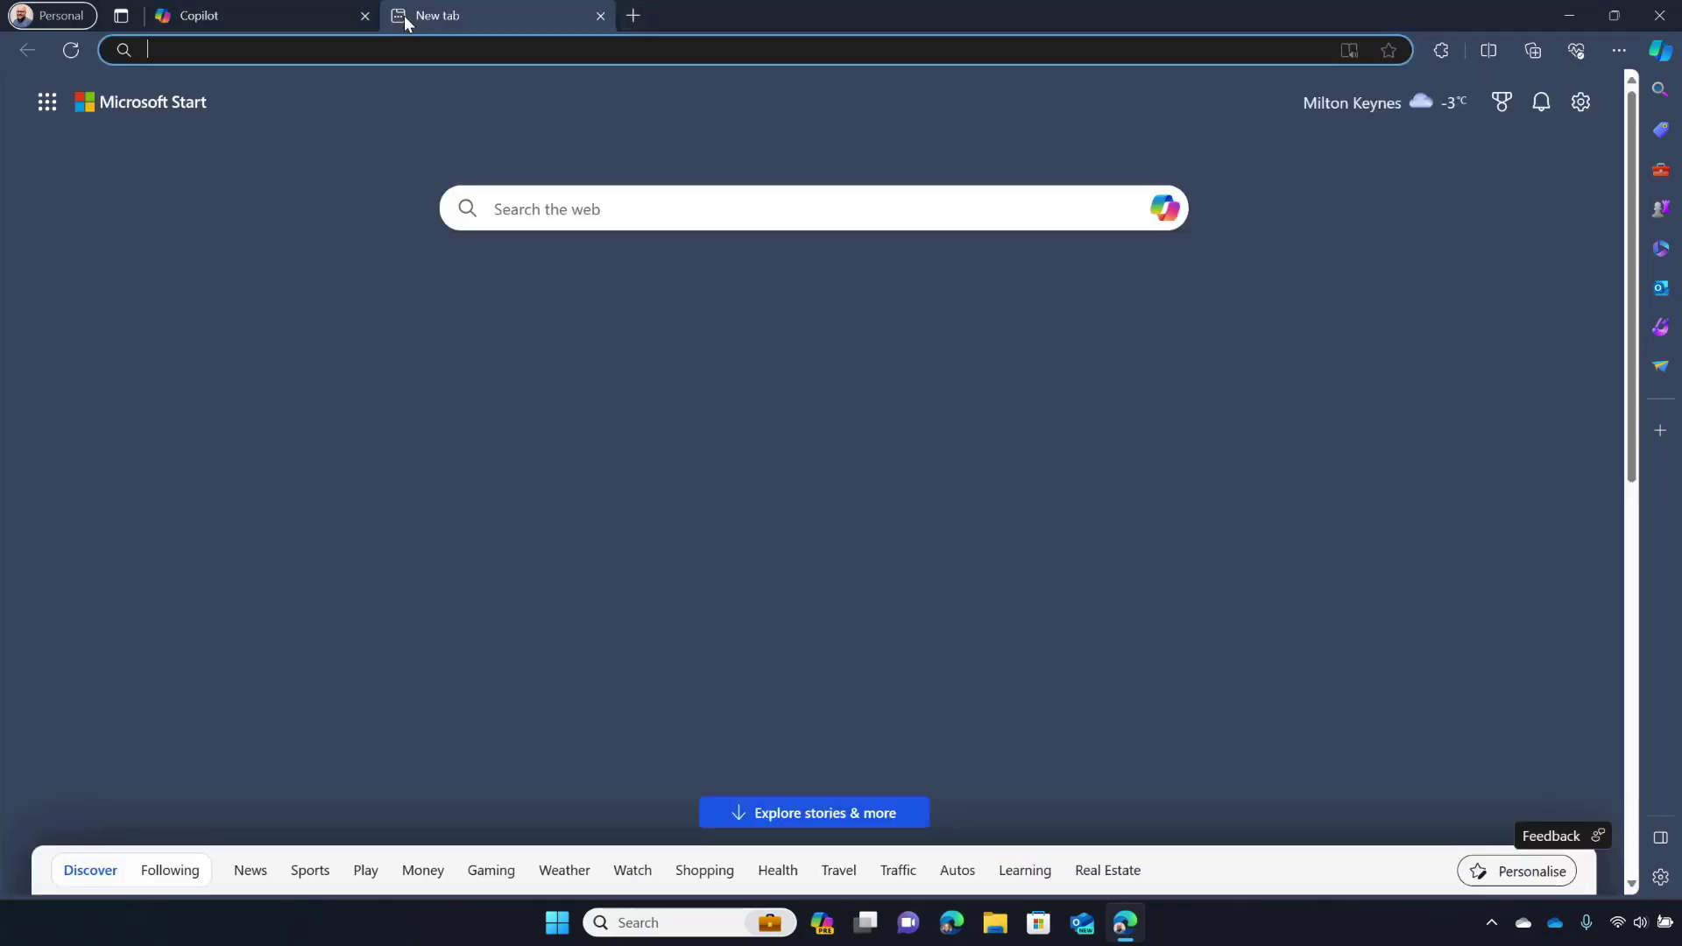
text(office.com)
key(Return)
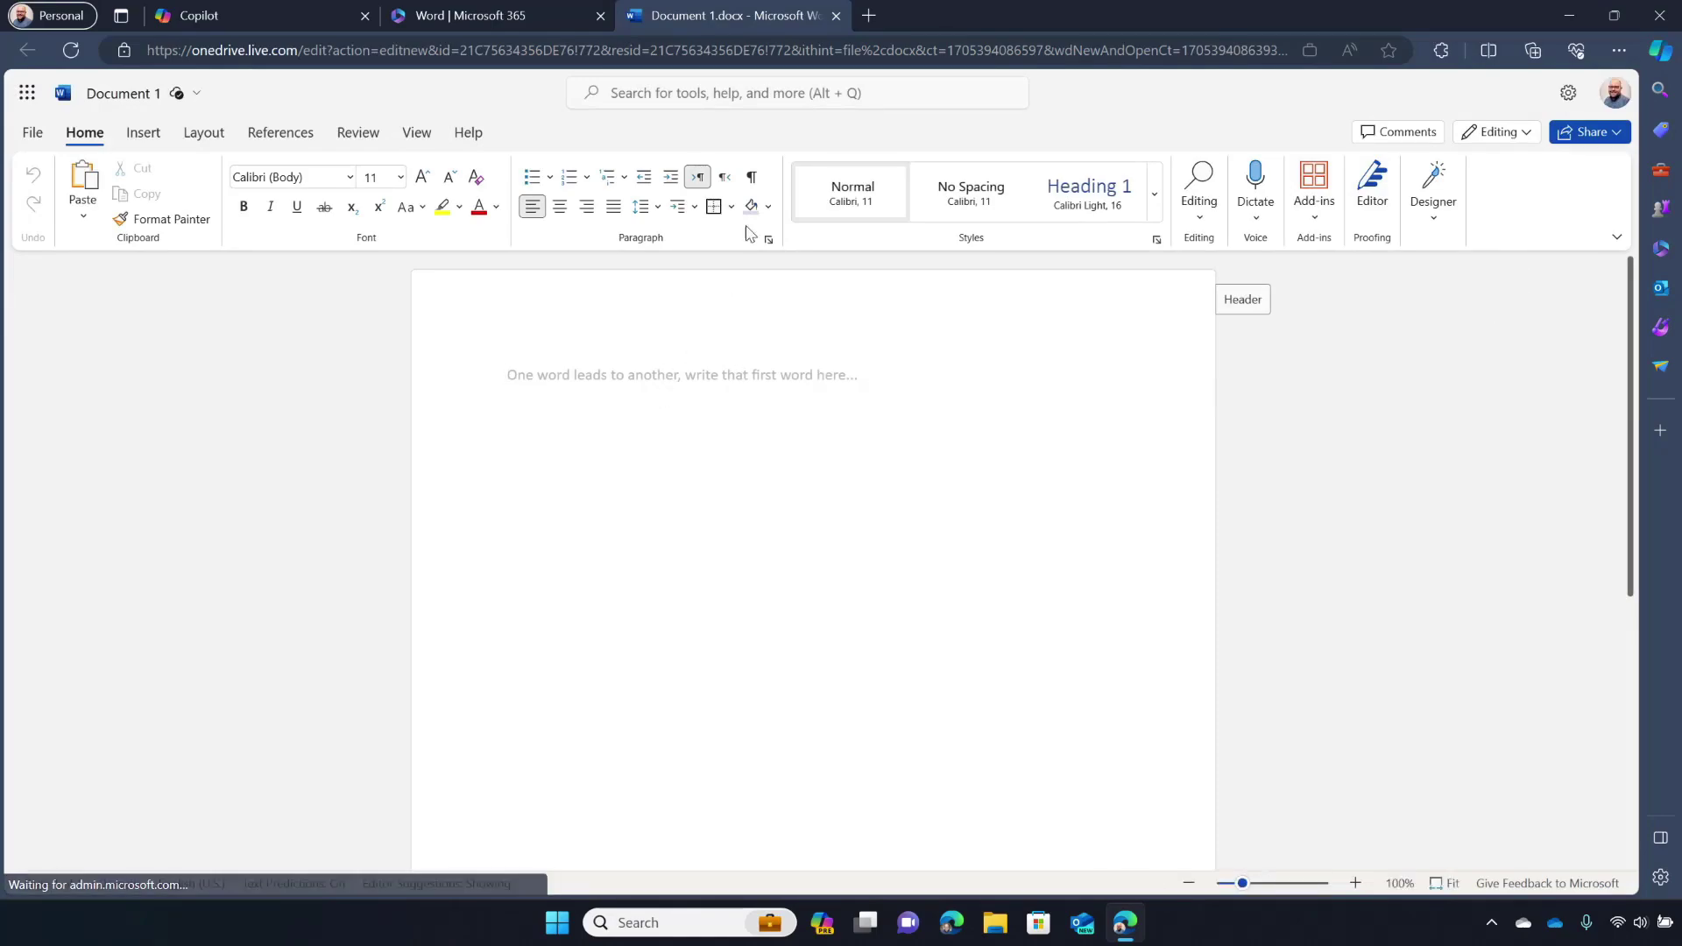
click(836, 16)
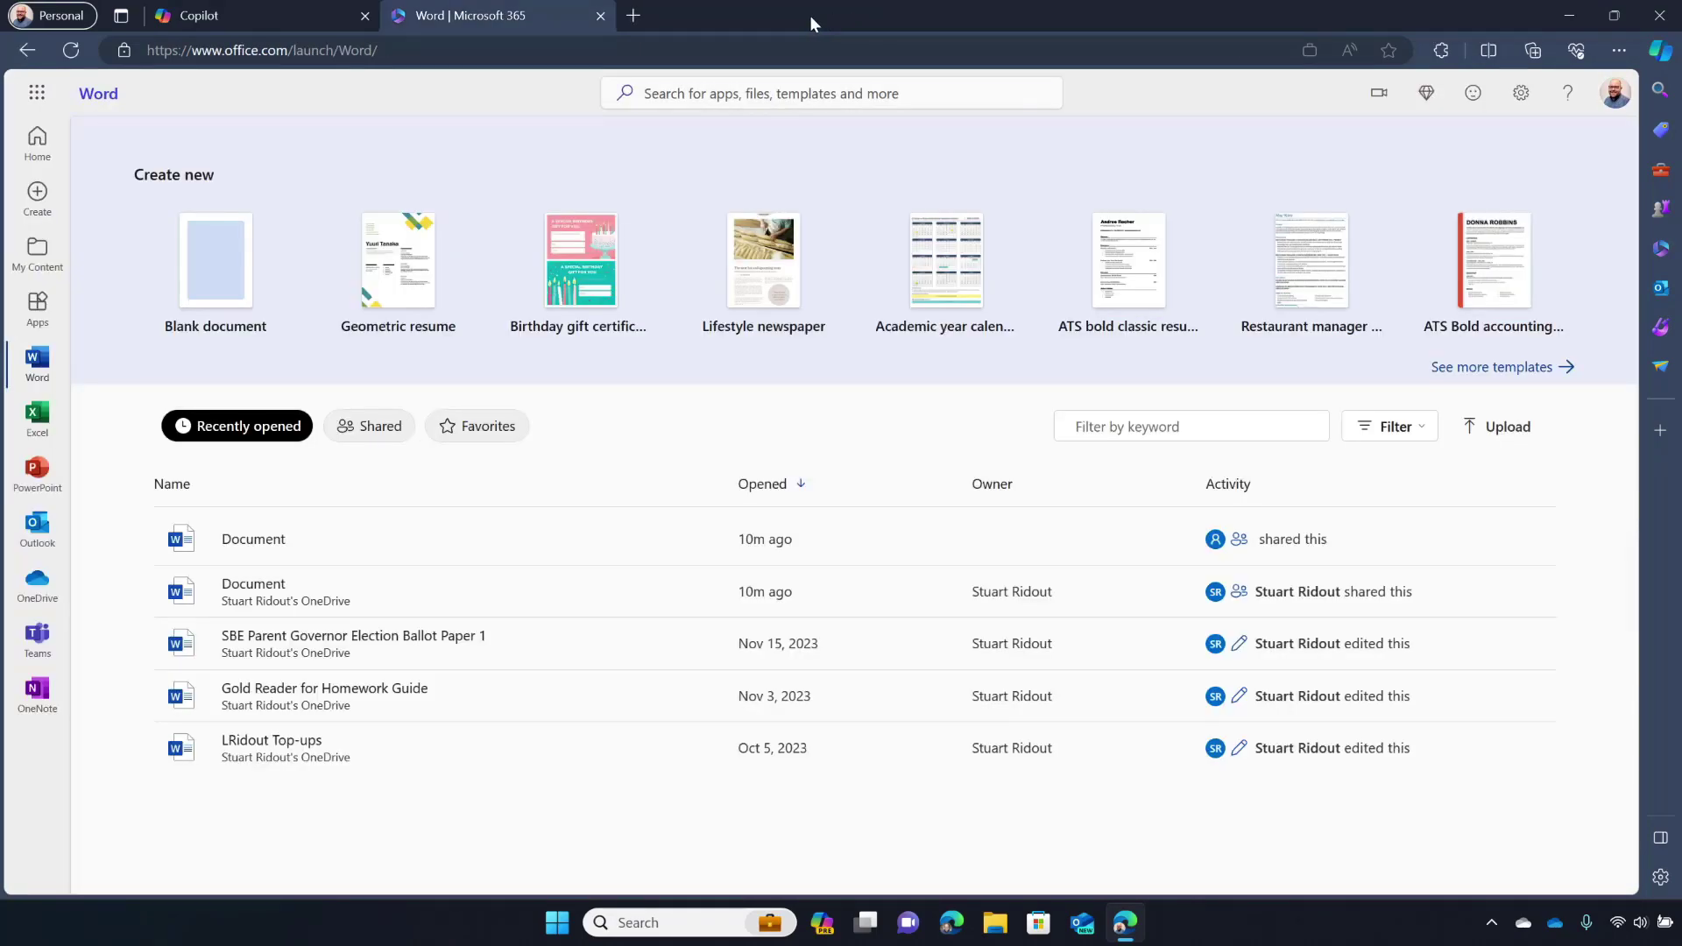
Go to microsoft.com/store in a new tab and search the site for 'copilot pro'.
click(628, 23)
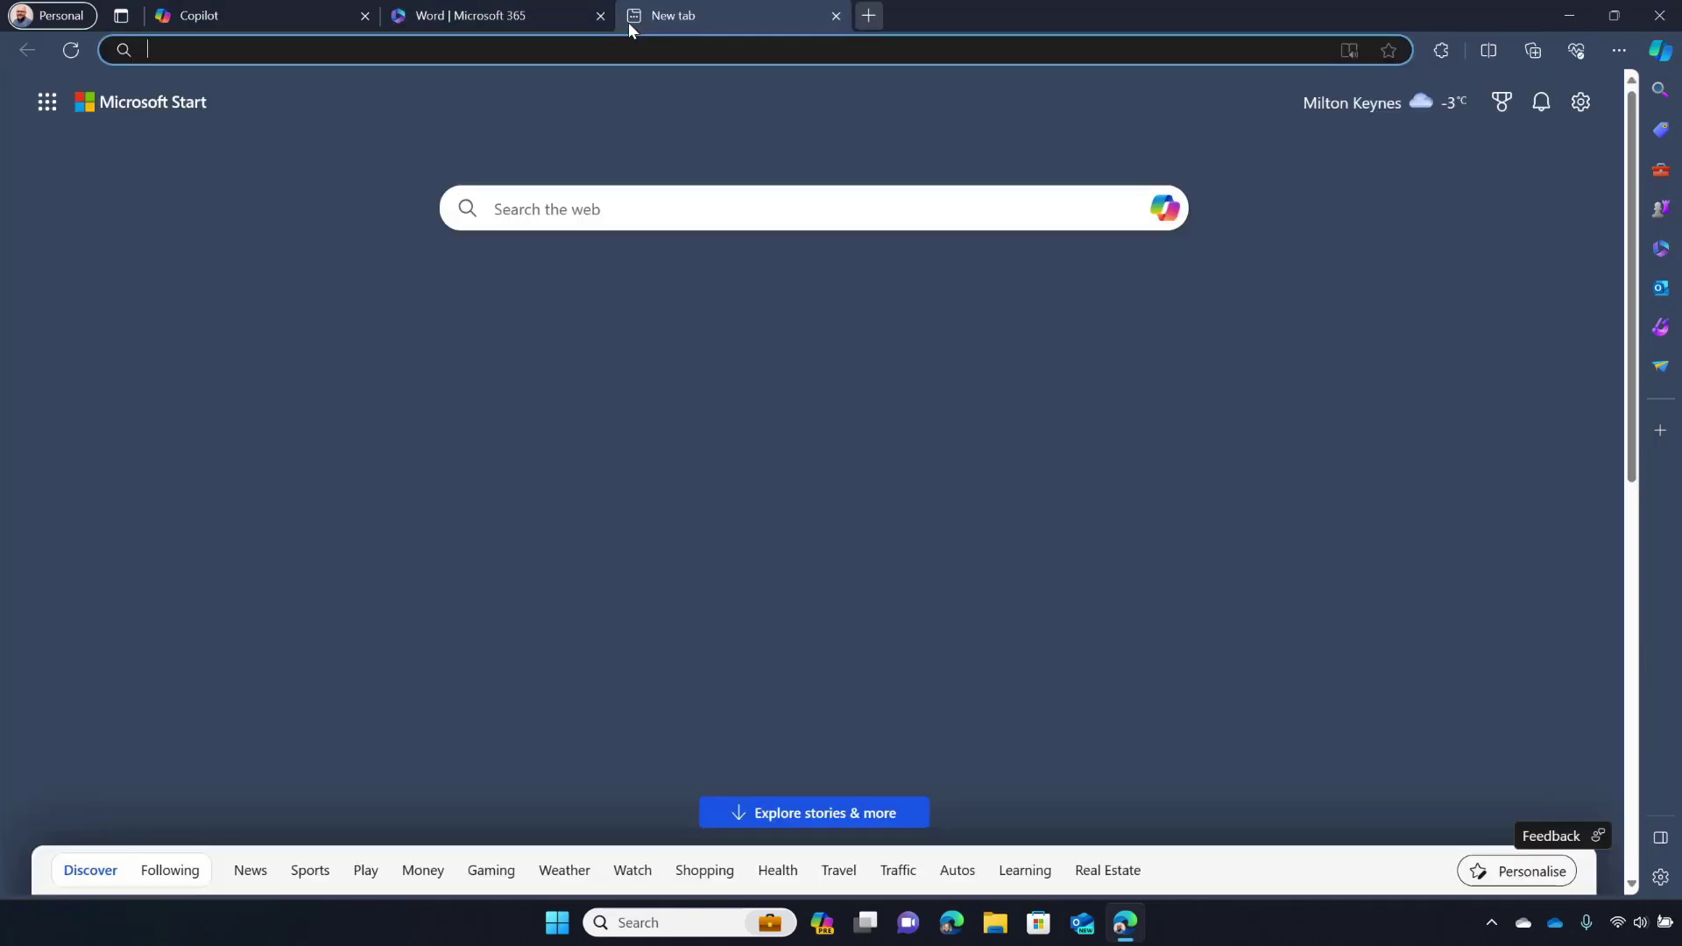
text(microsoft.com/st)
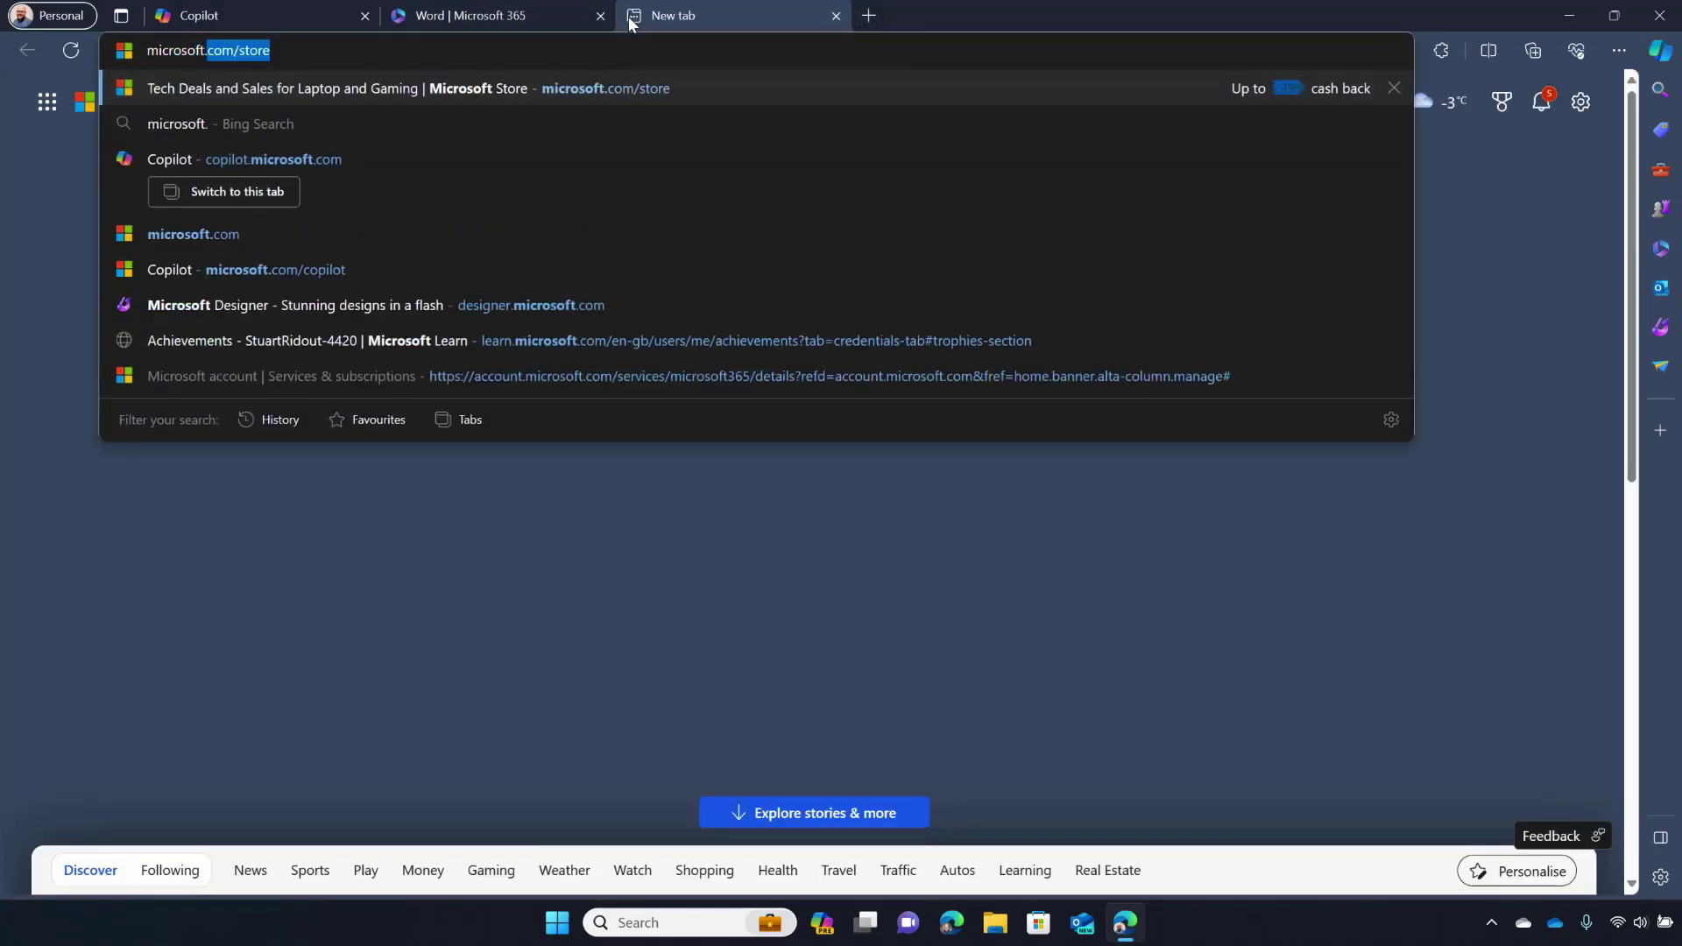
text(ore/b/sale?rtc=1)
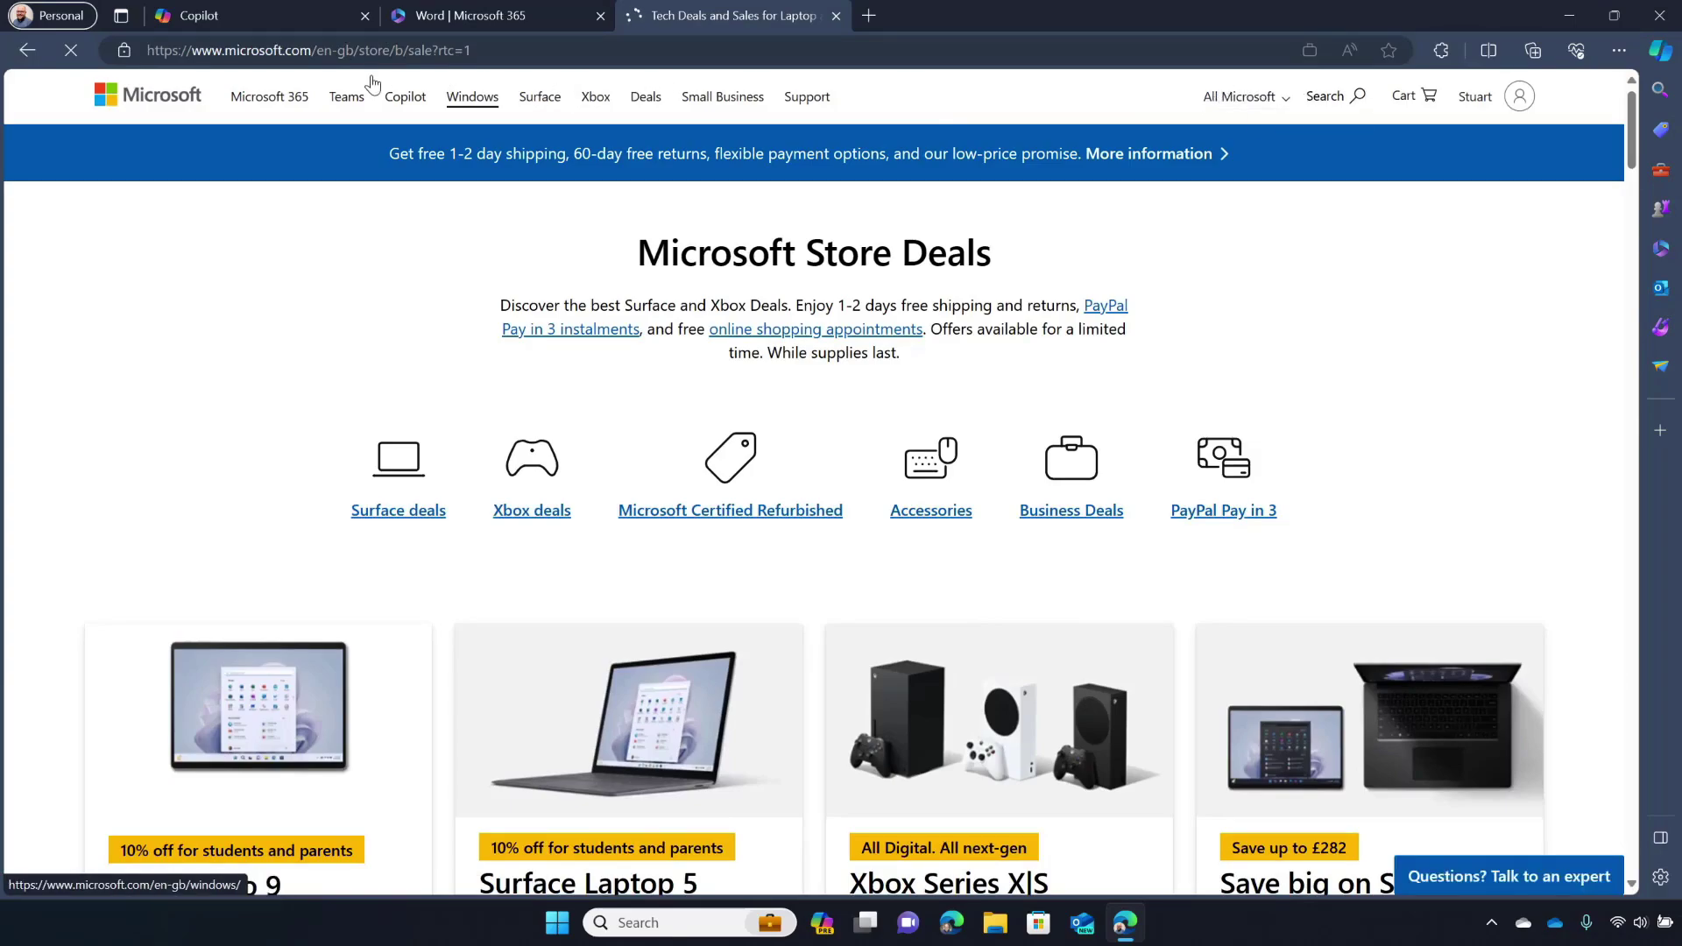
click(395, 99)
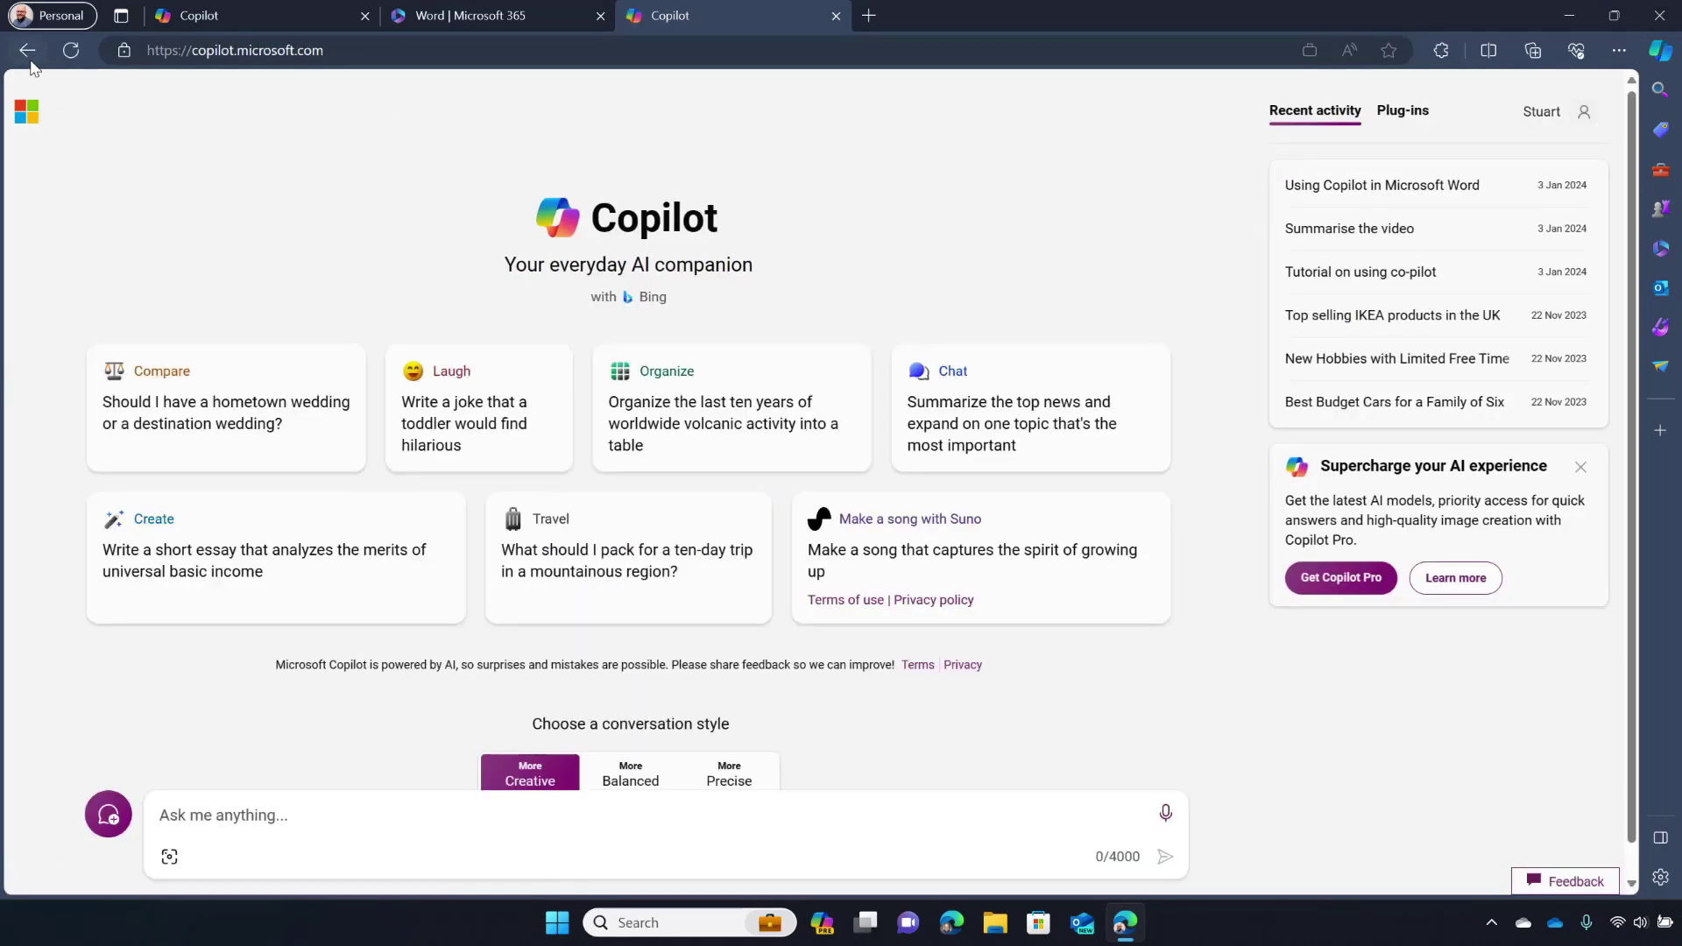
click(27, 50)
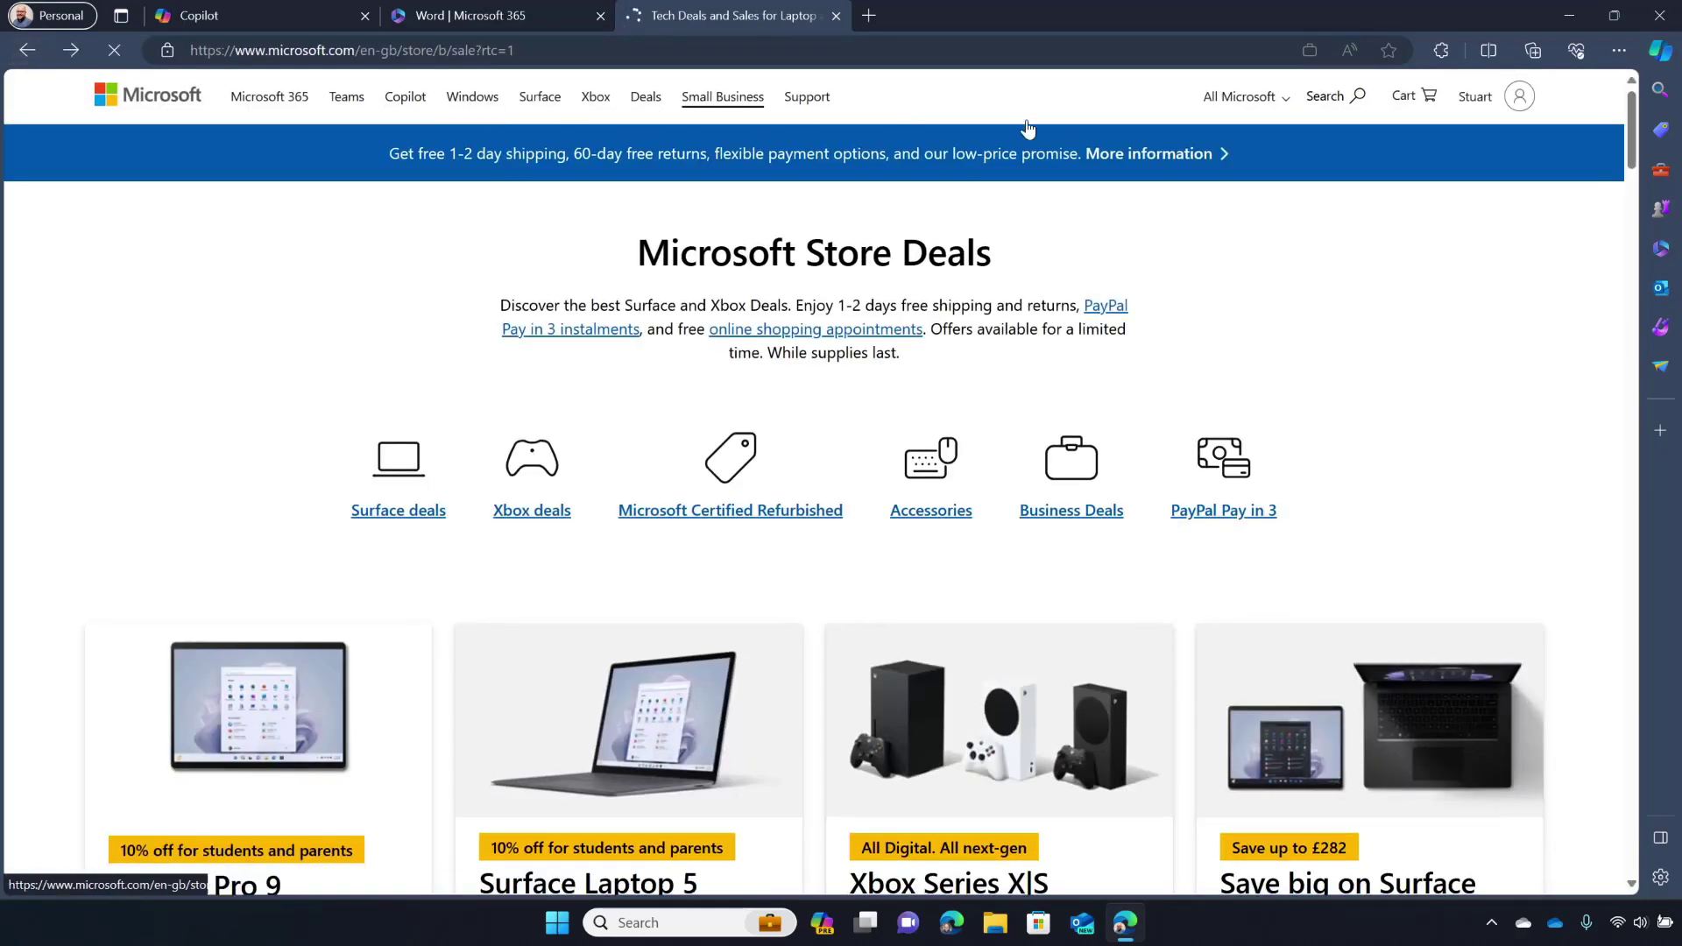
click(1356, 98)
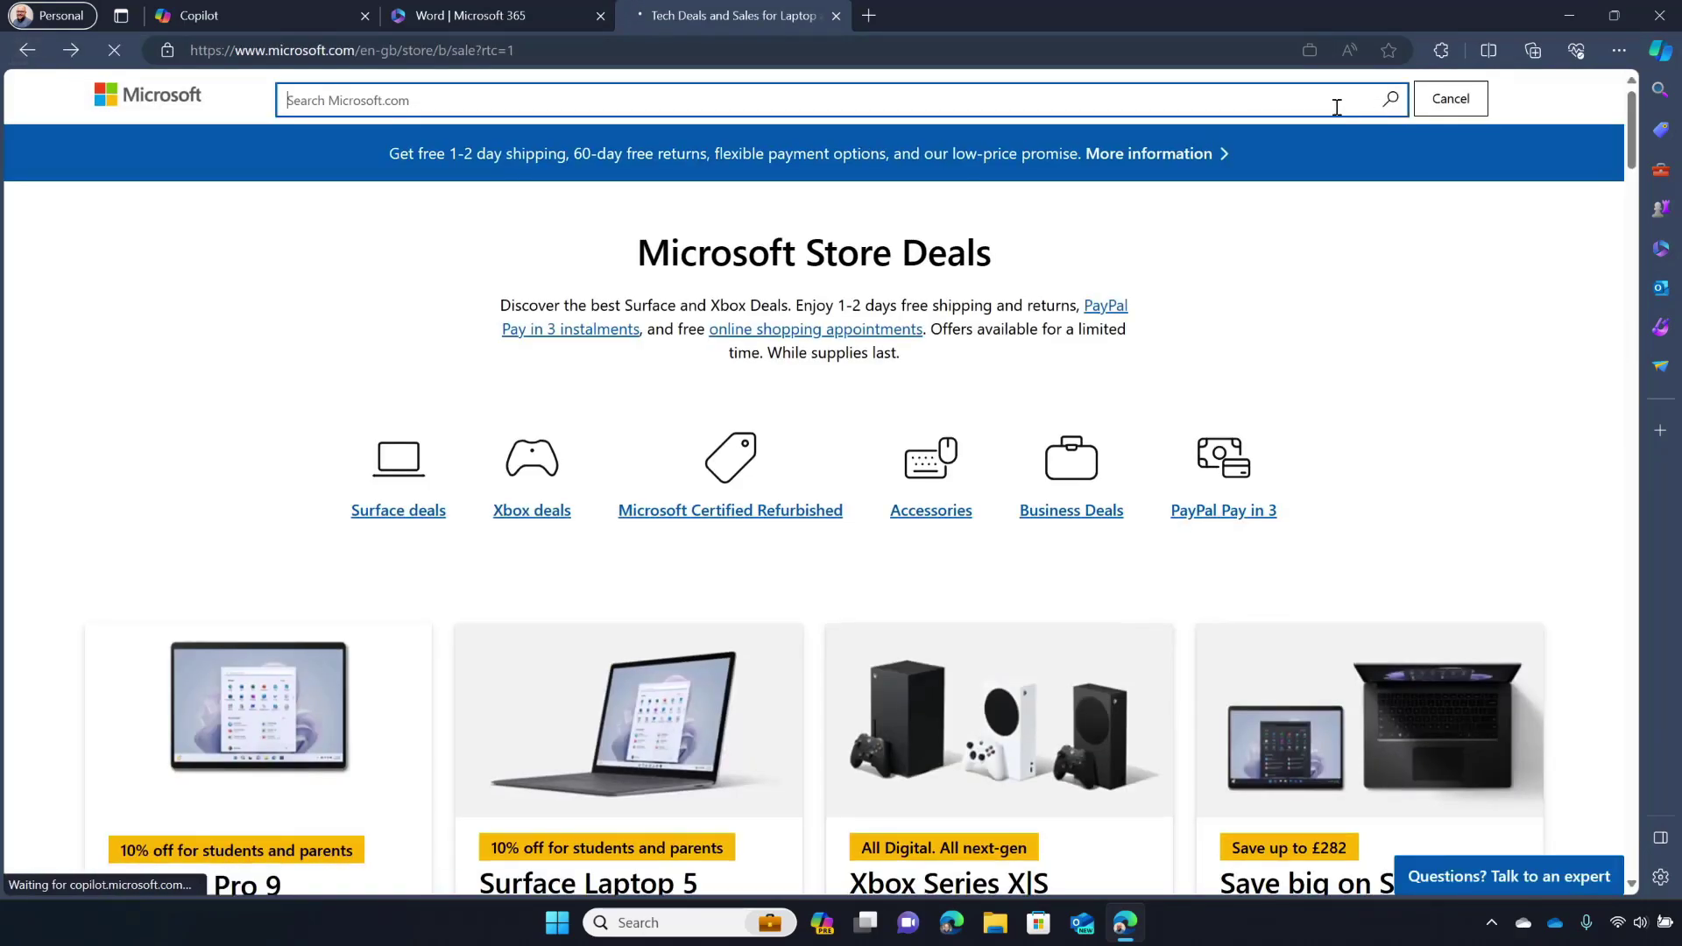
text(copilot pro)
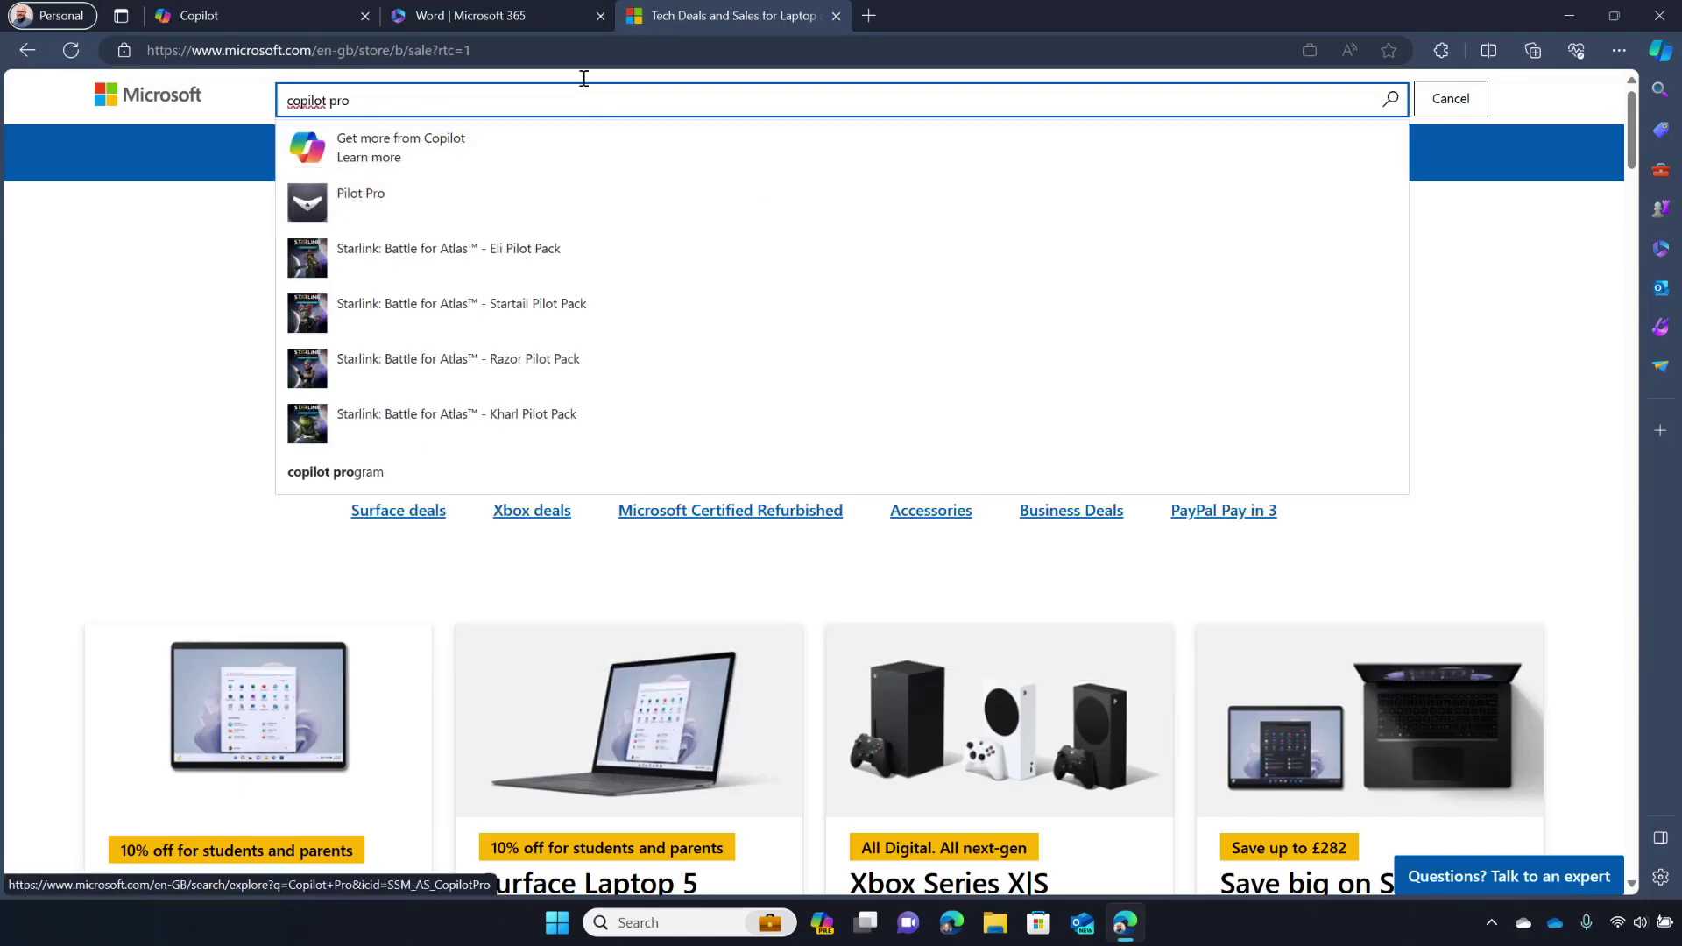
key(Return)
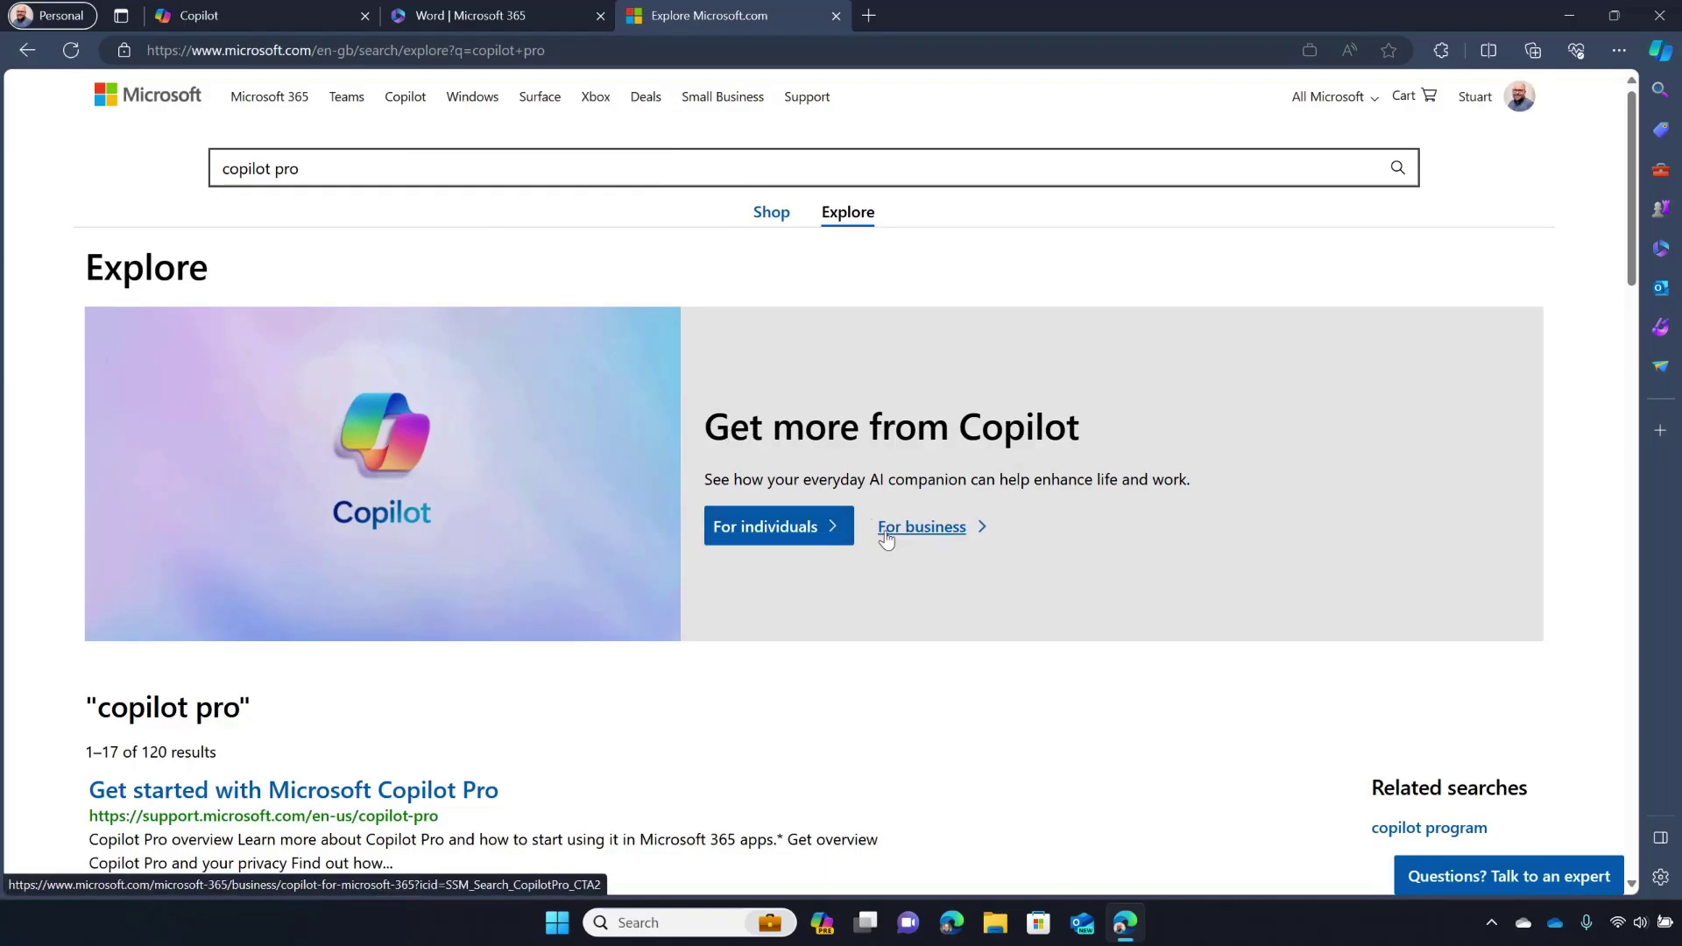
Open the Copilot offer for individuals and scroll down to the plan comparison cards.
click(809, 542)
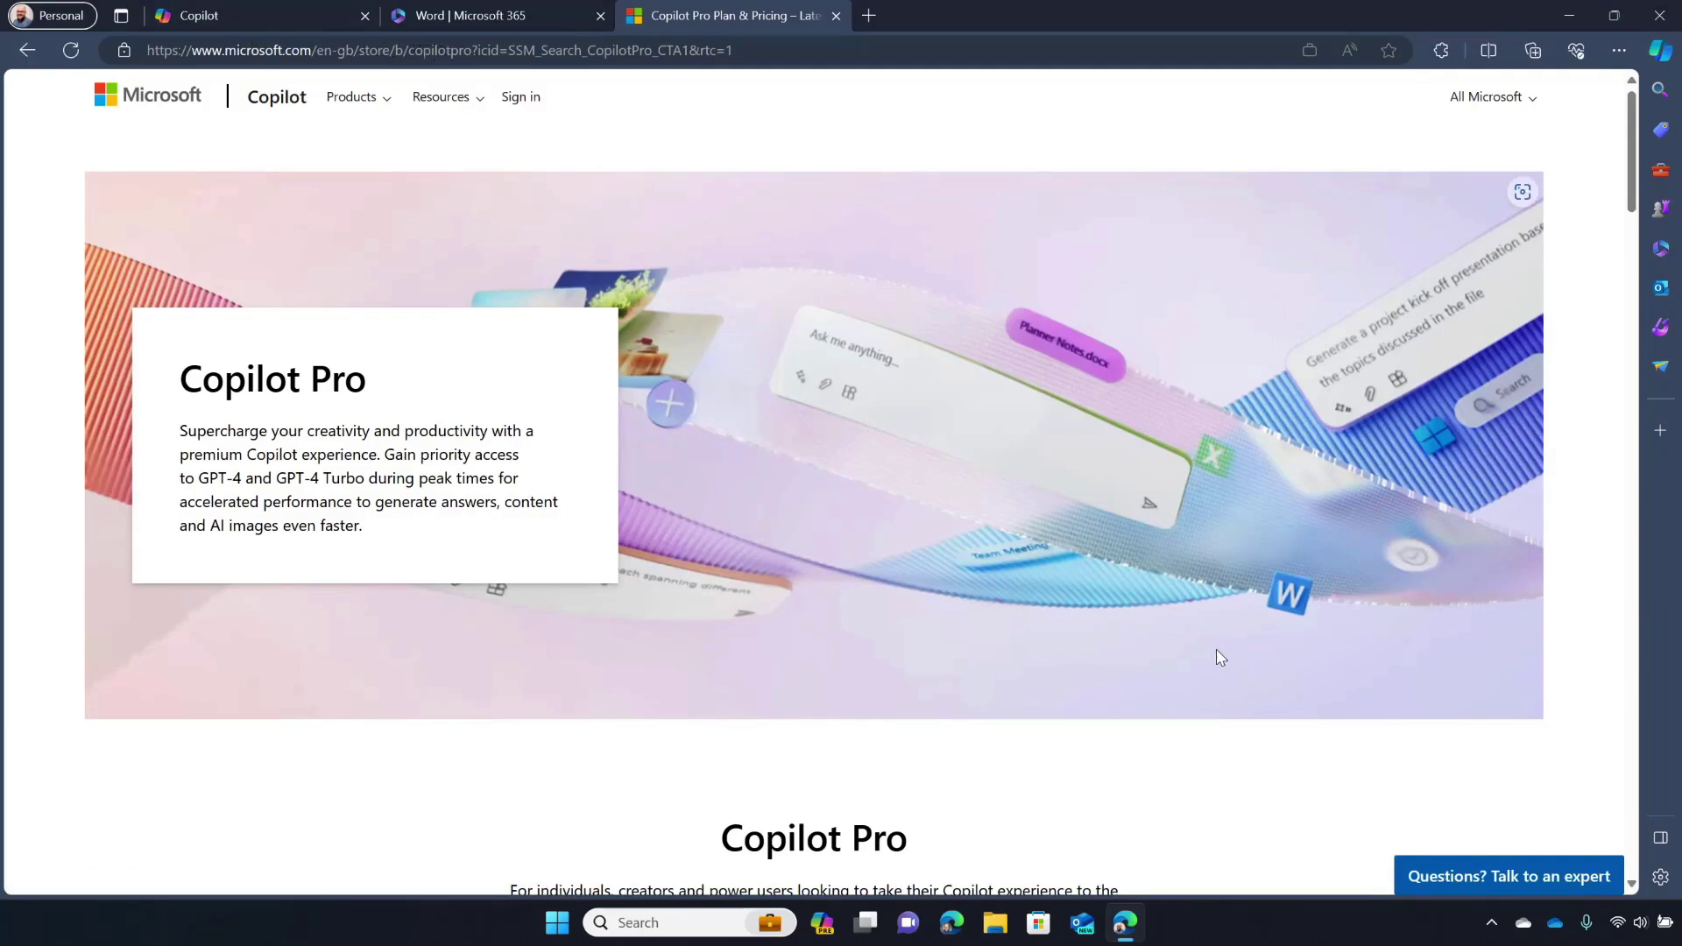
scroll(1127, 649, down, 6)
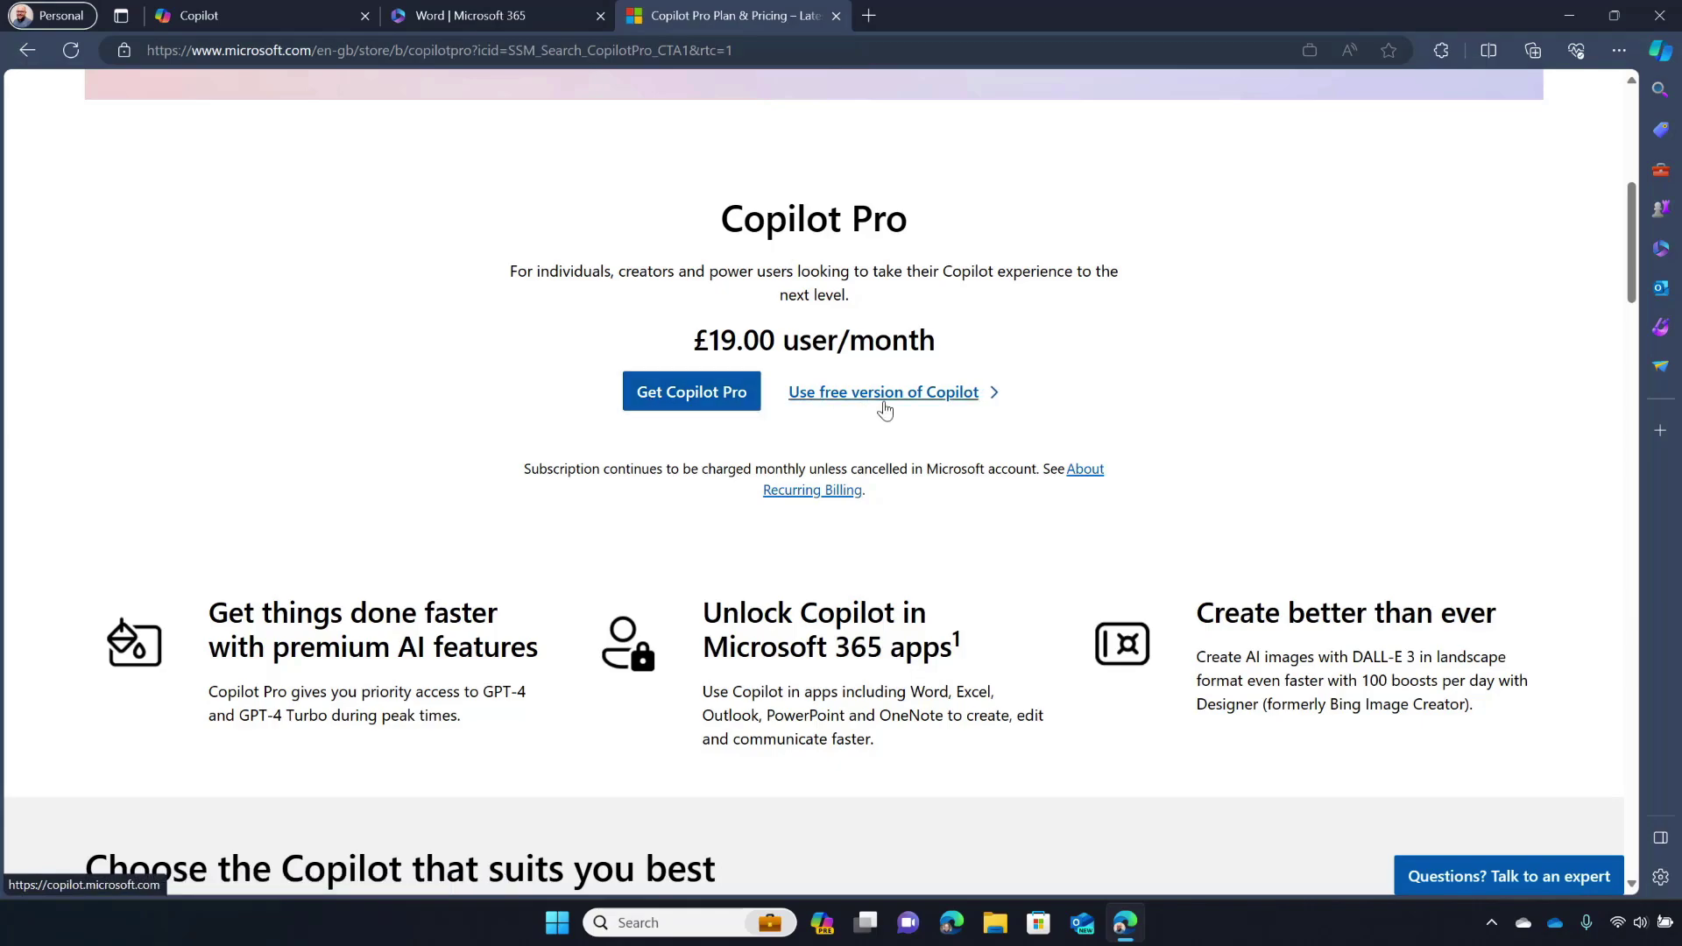
scroll(885, 408, down, 6)
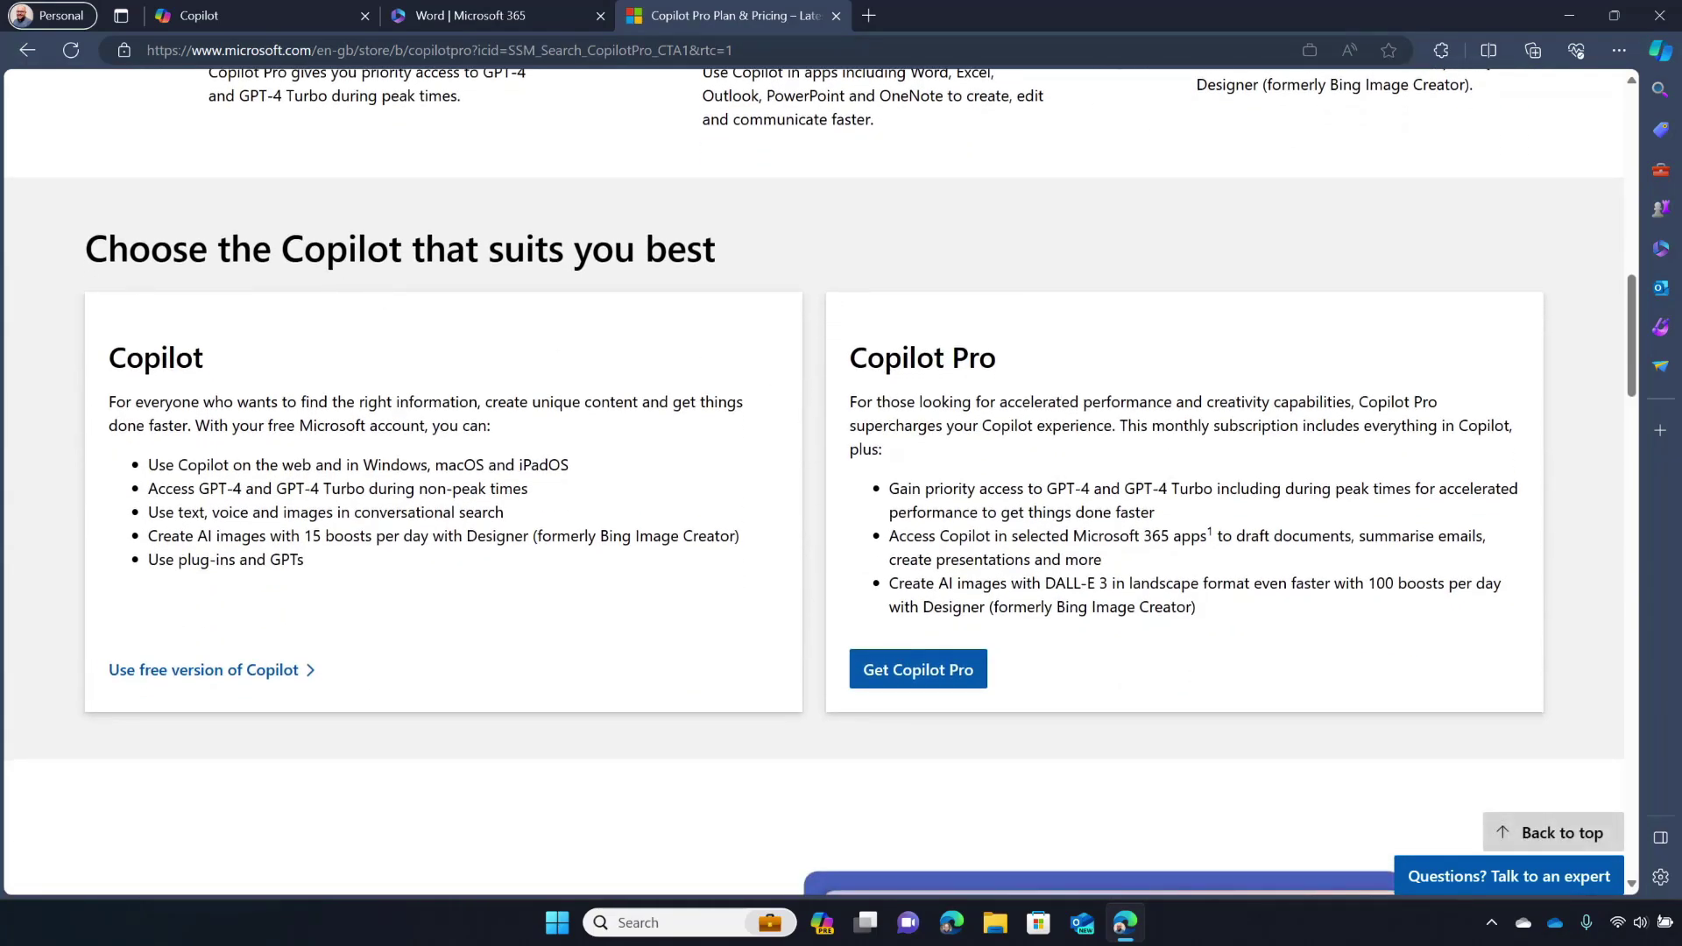
click(218, 15)
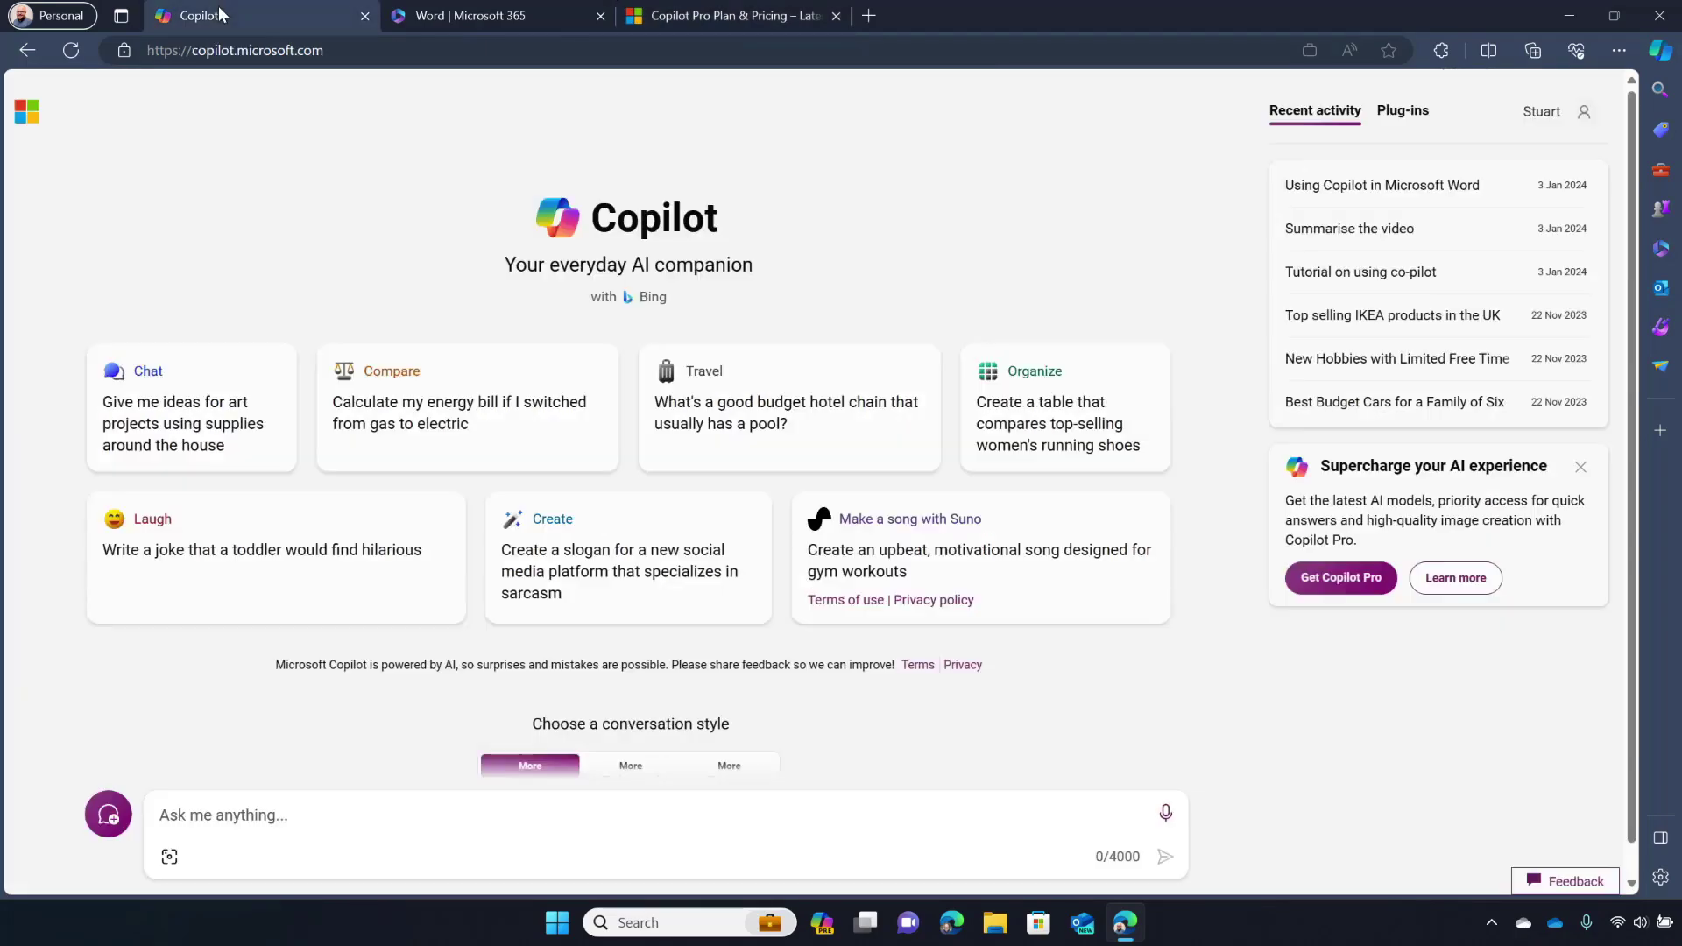
click(715, 15)
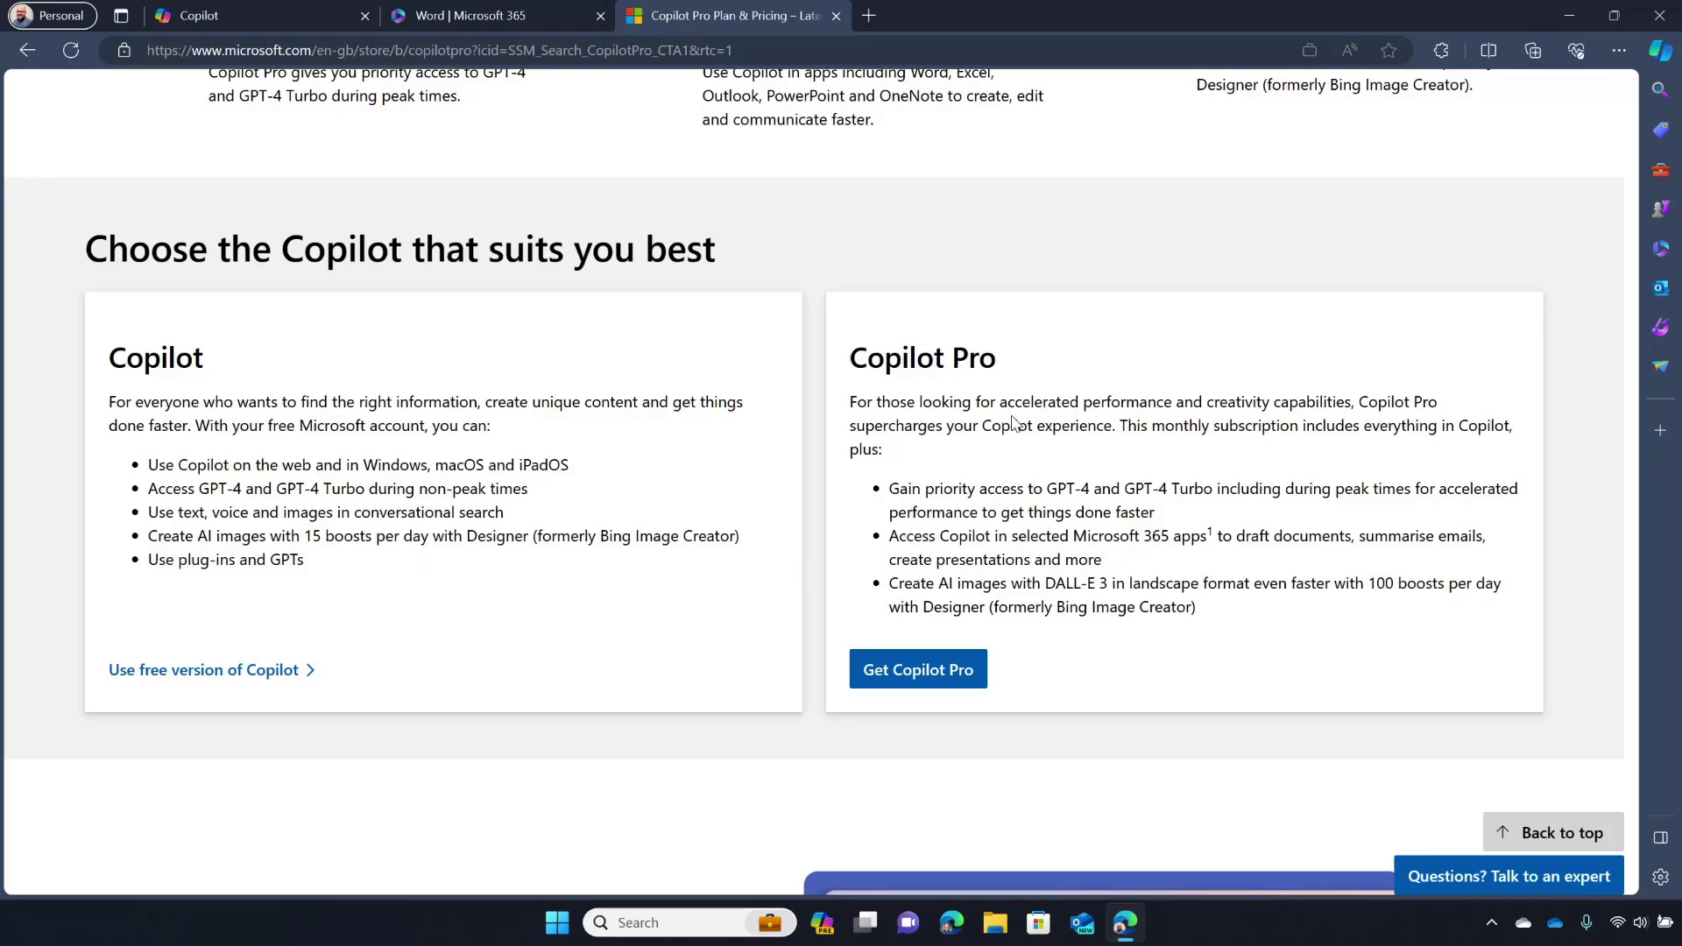
Highlight the Pro benefits (peak-time access, Microsoft 365 apps, AI image creation) and choose Get Copilot Pro.
drag(1337, 496, 1408, 491)
click(1105, 514)
drag(889, 531, 1127, 565)
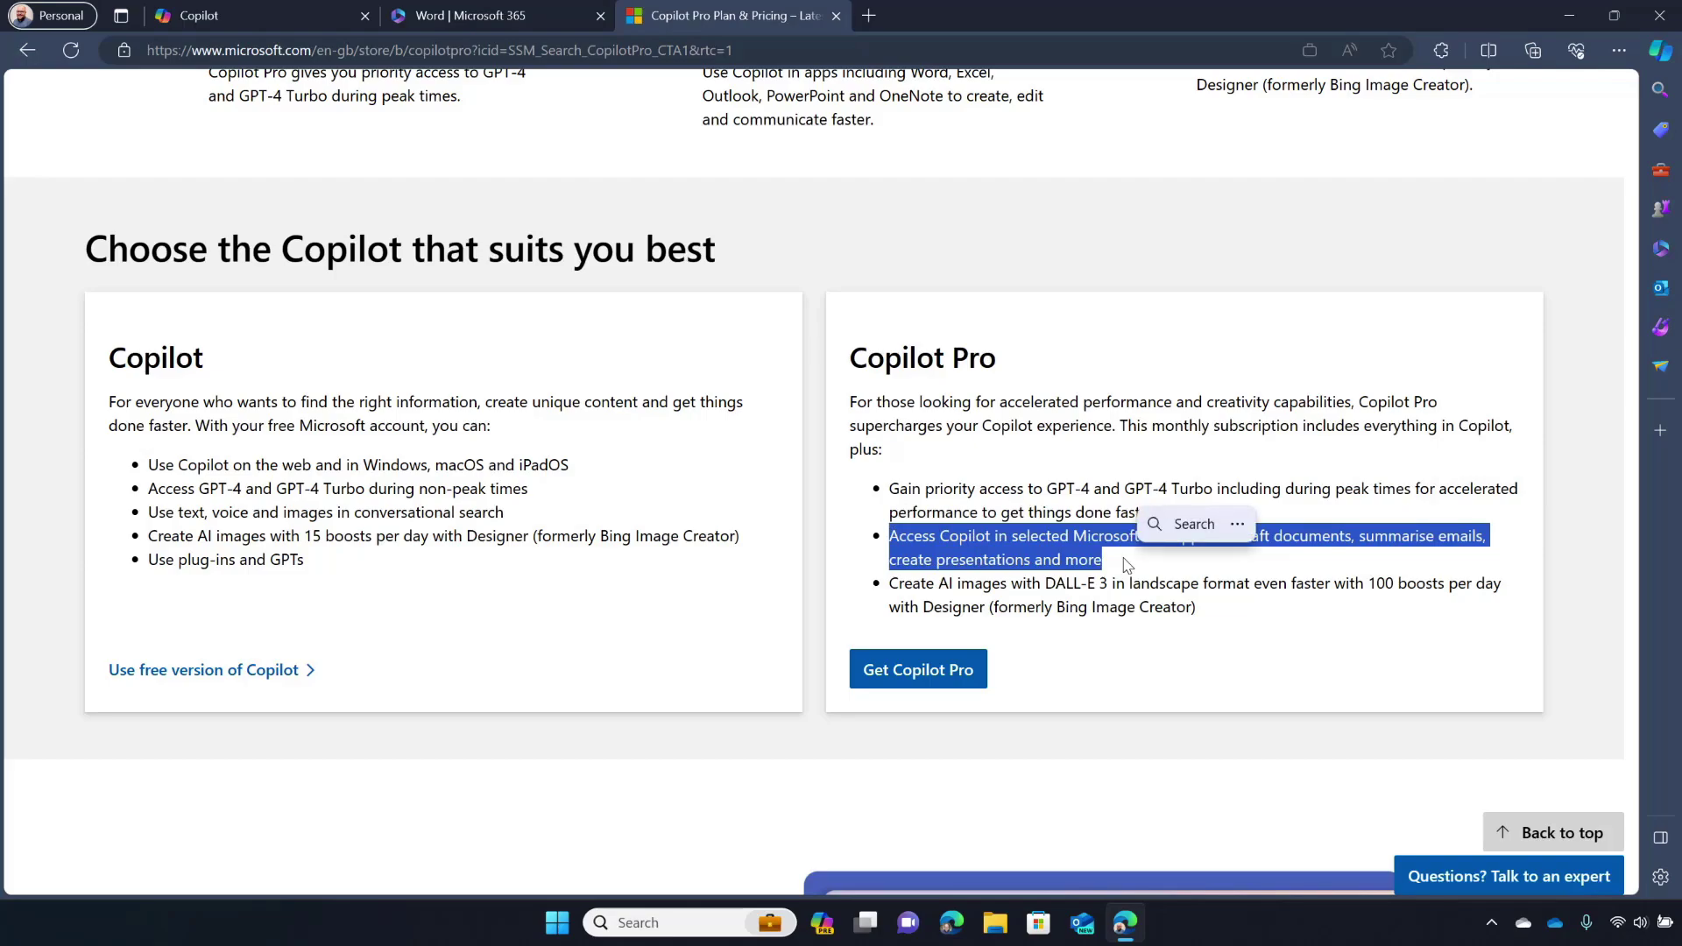
click(944, 589)
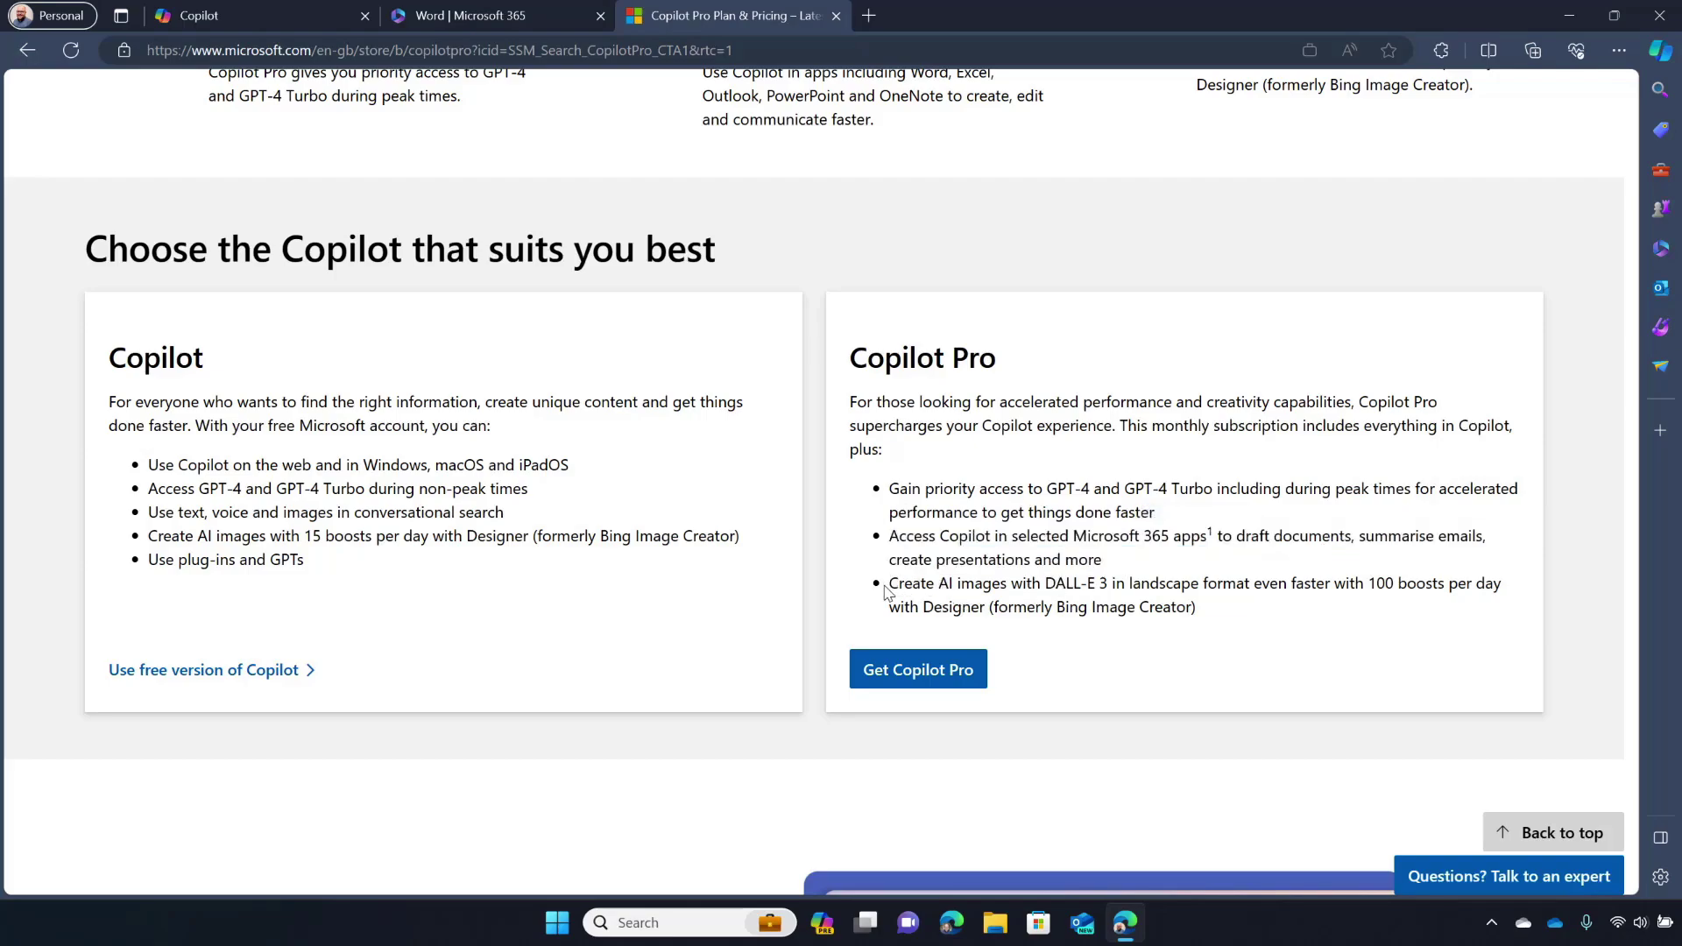
drag(901, 584, 1220, 608)
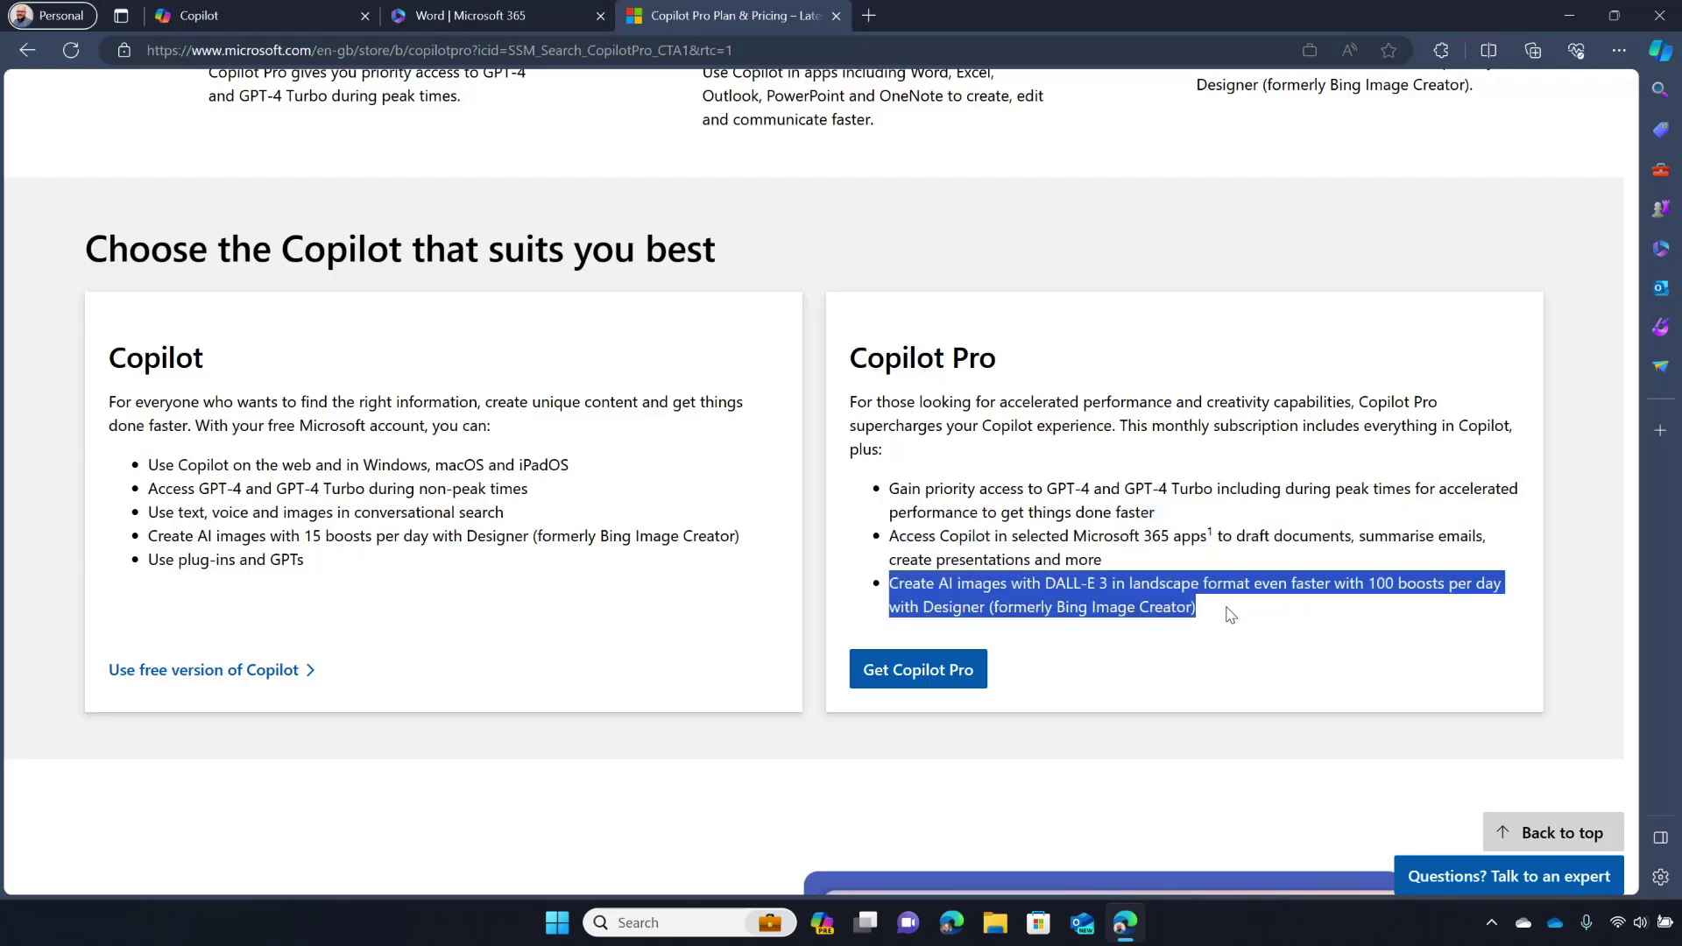
click(1222, 619)
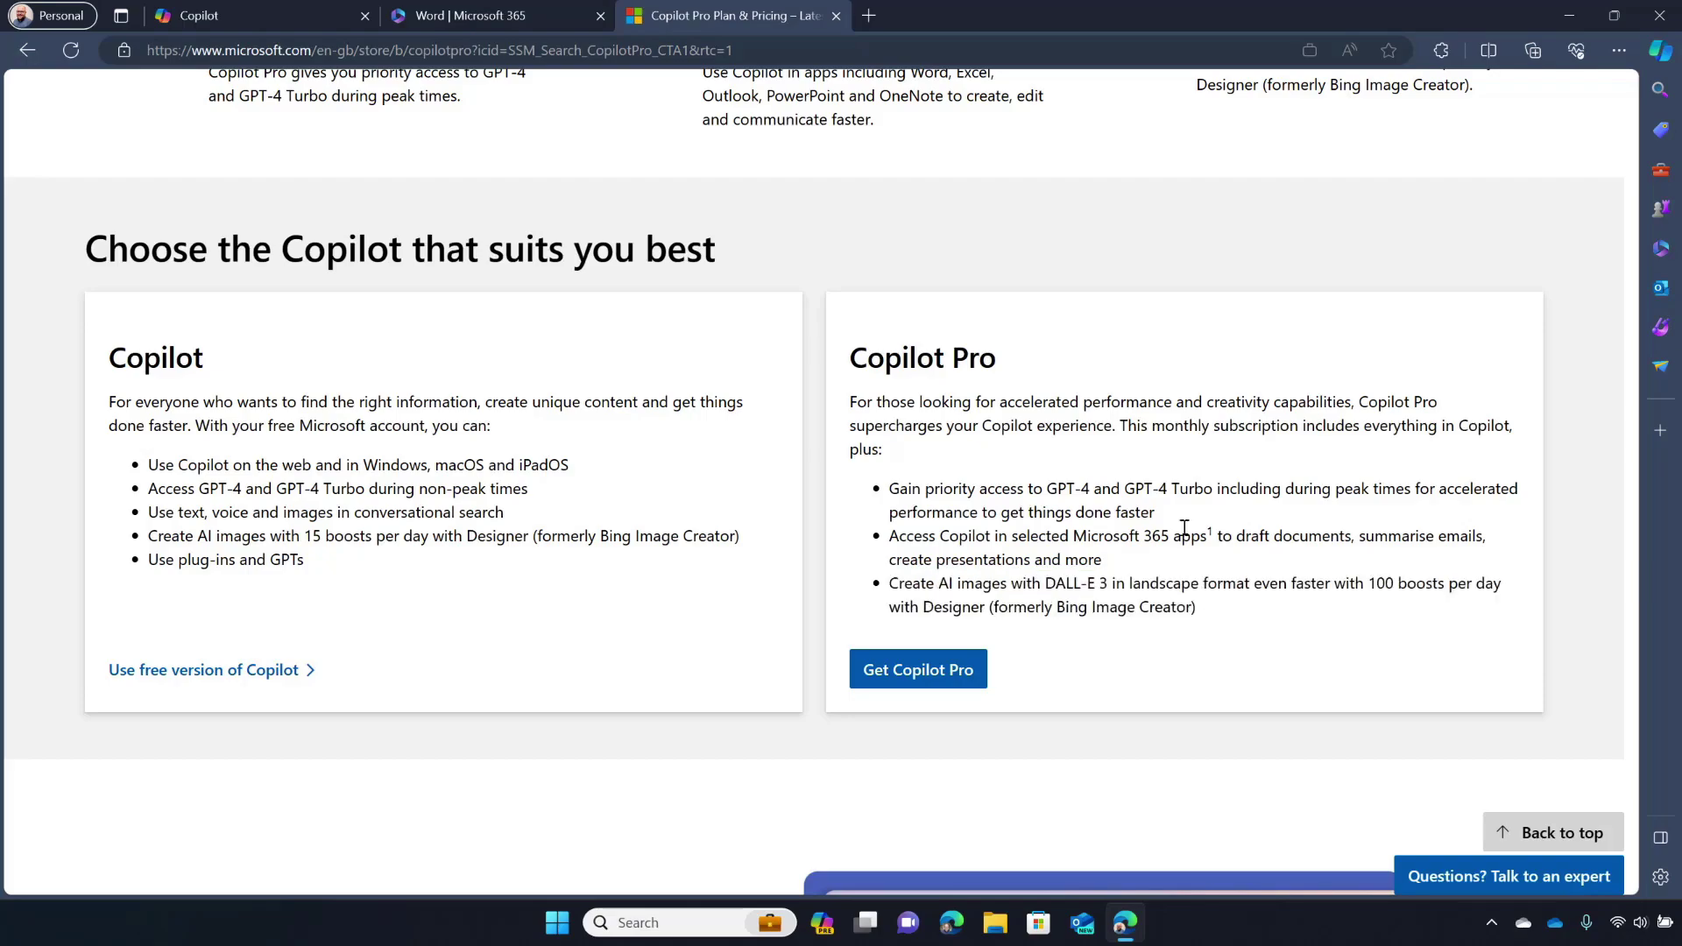
click(925, 681)
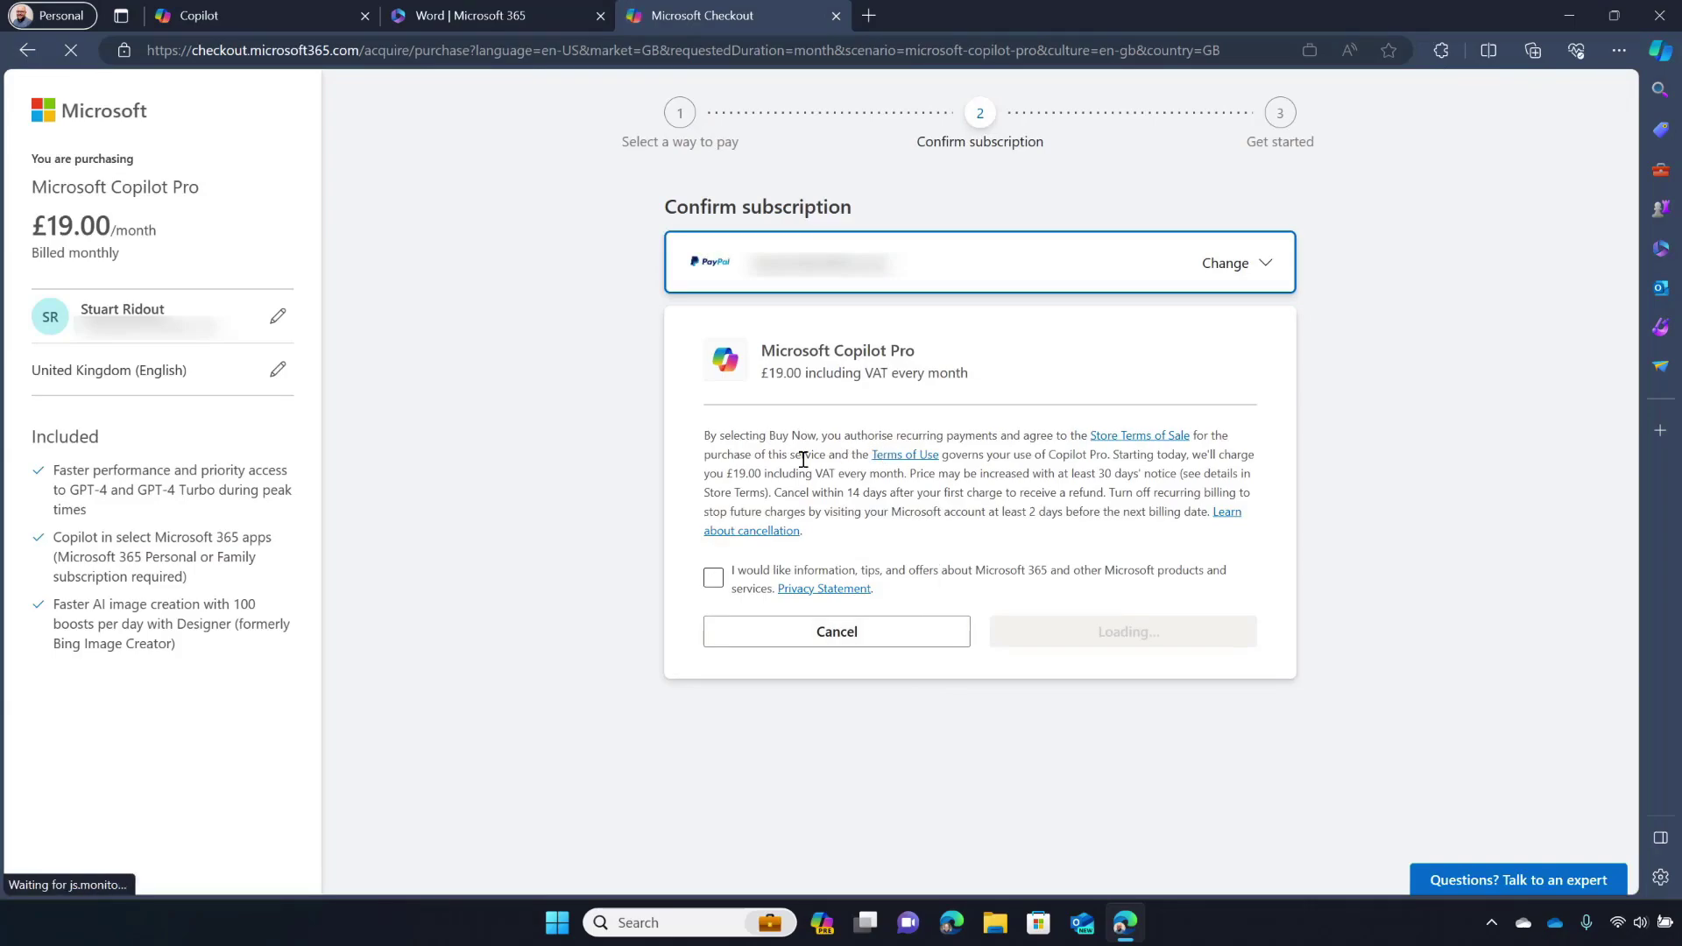
Leave marketing offers off, buy Copilot Pro at £19.00 per month, and start using it.
click(741, 587)
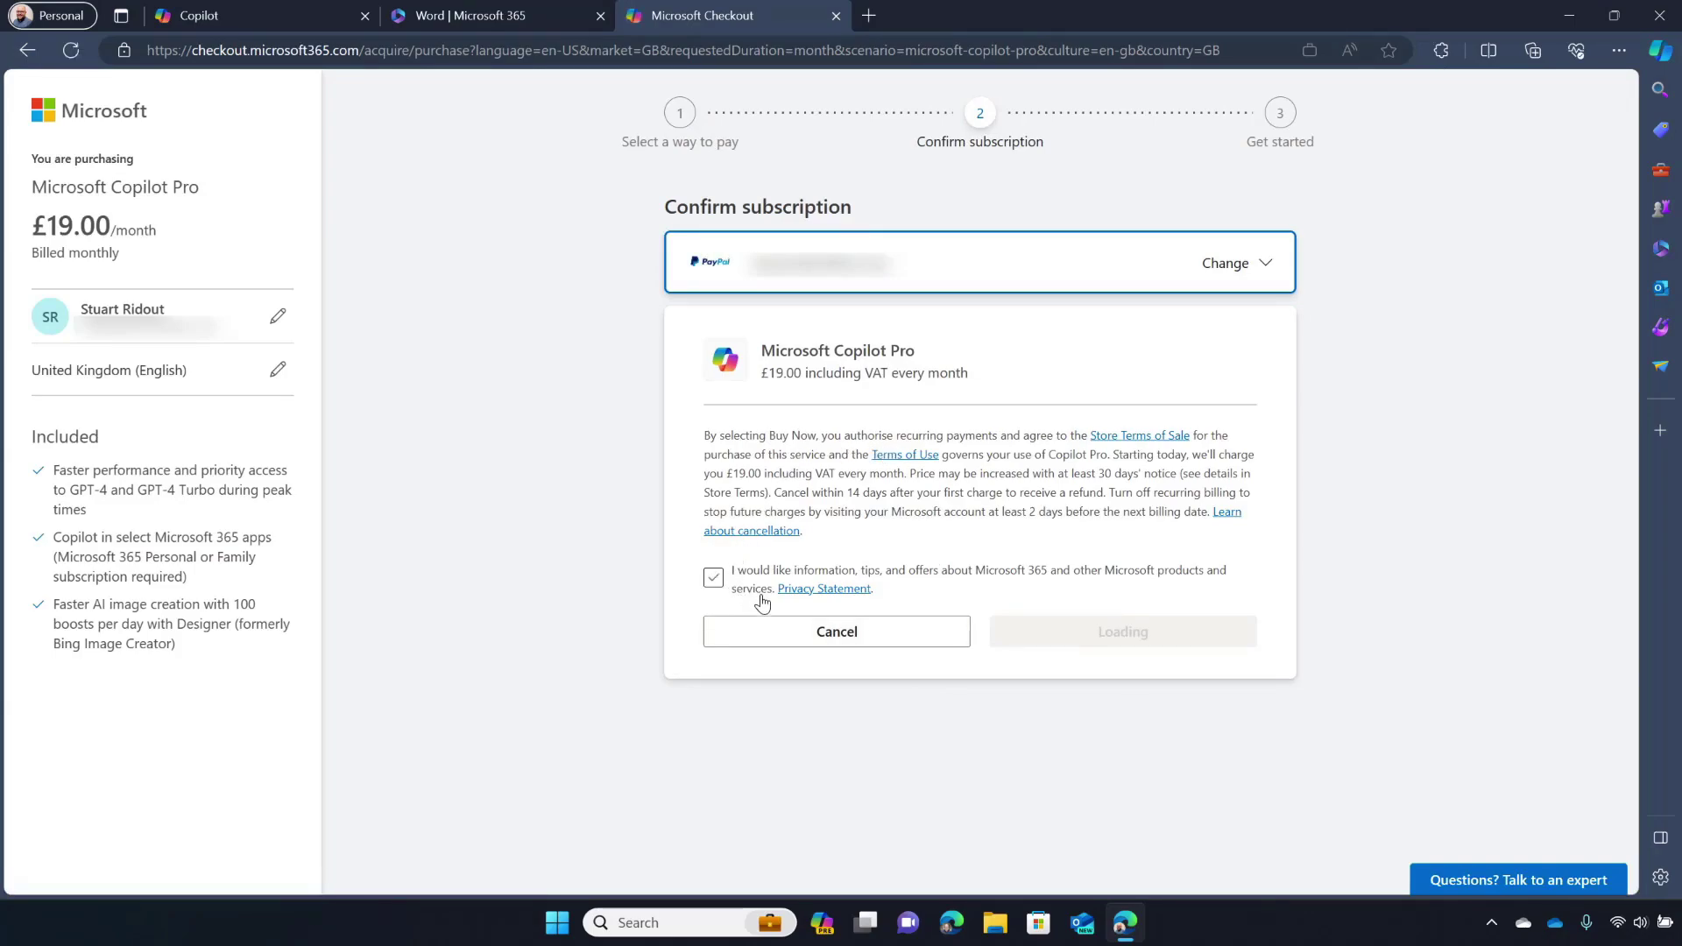
click(761, 595)
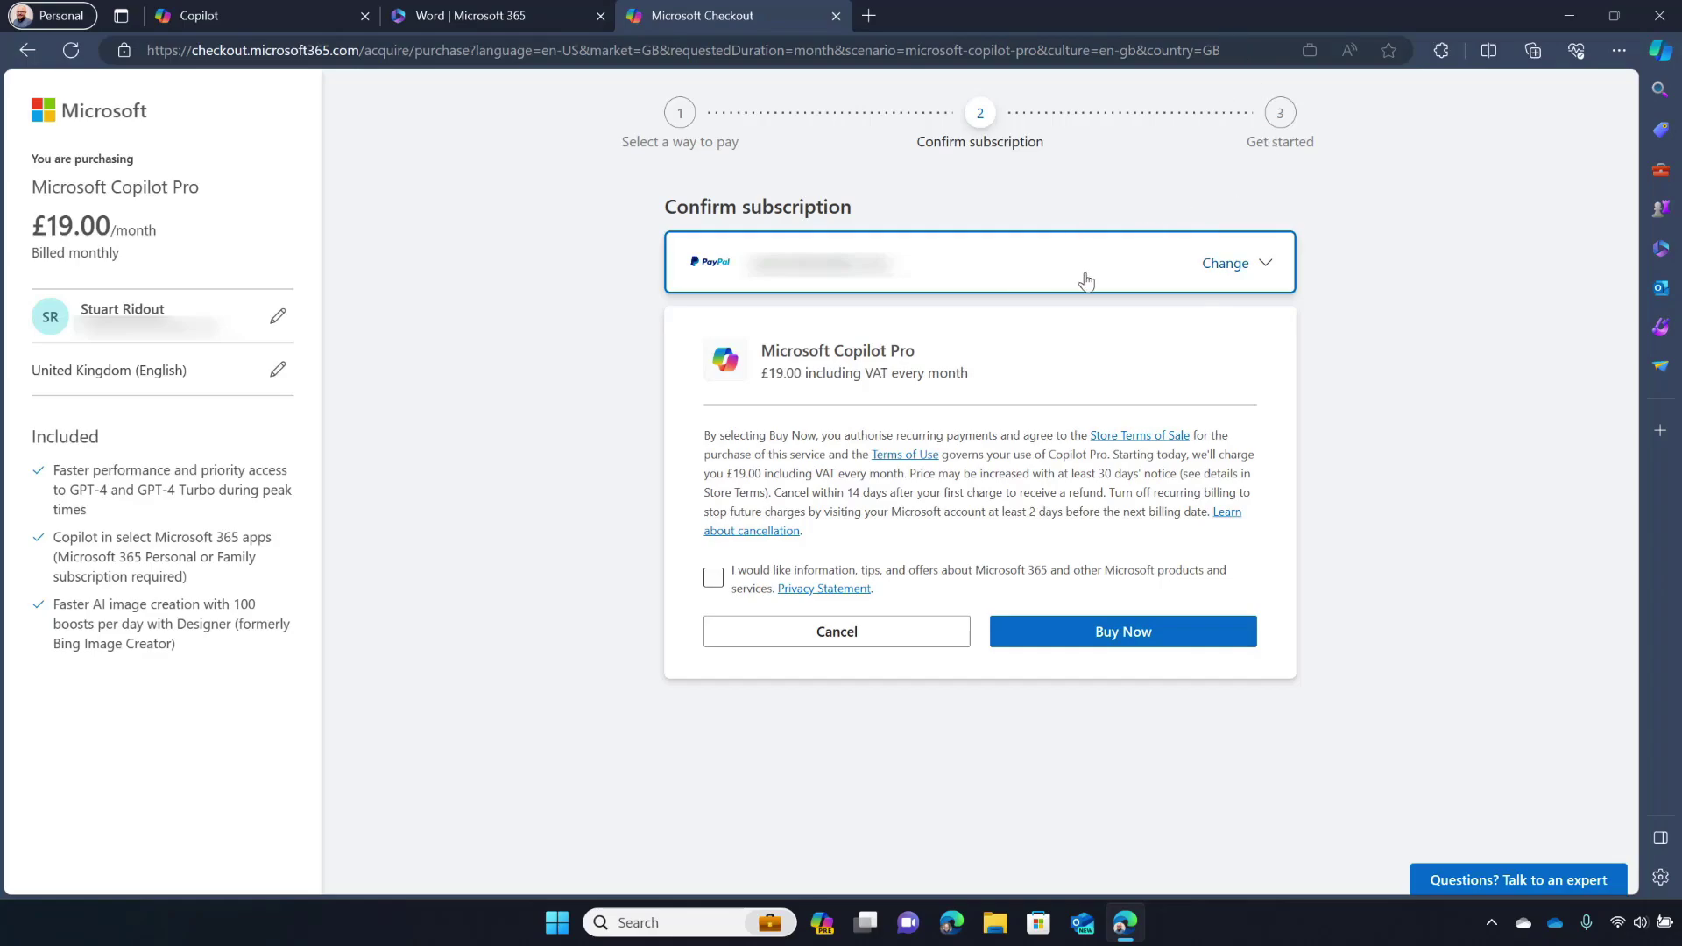
click(1137, 632)
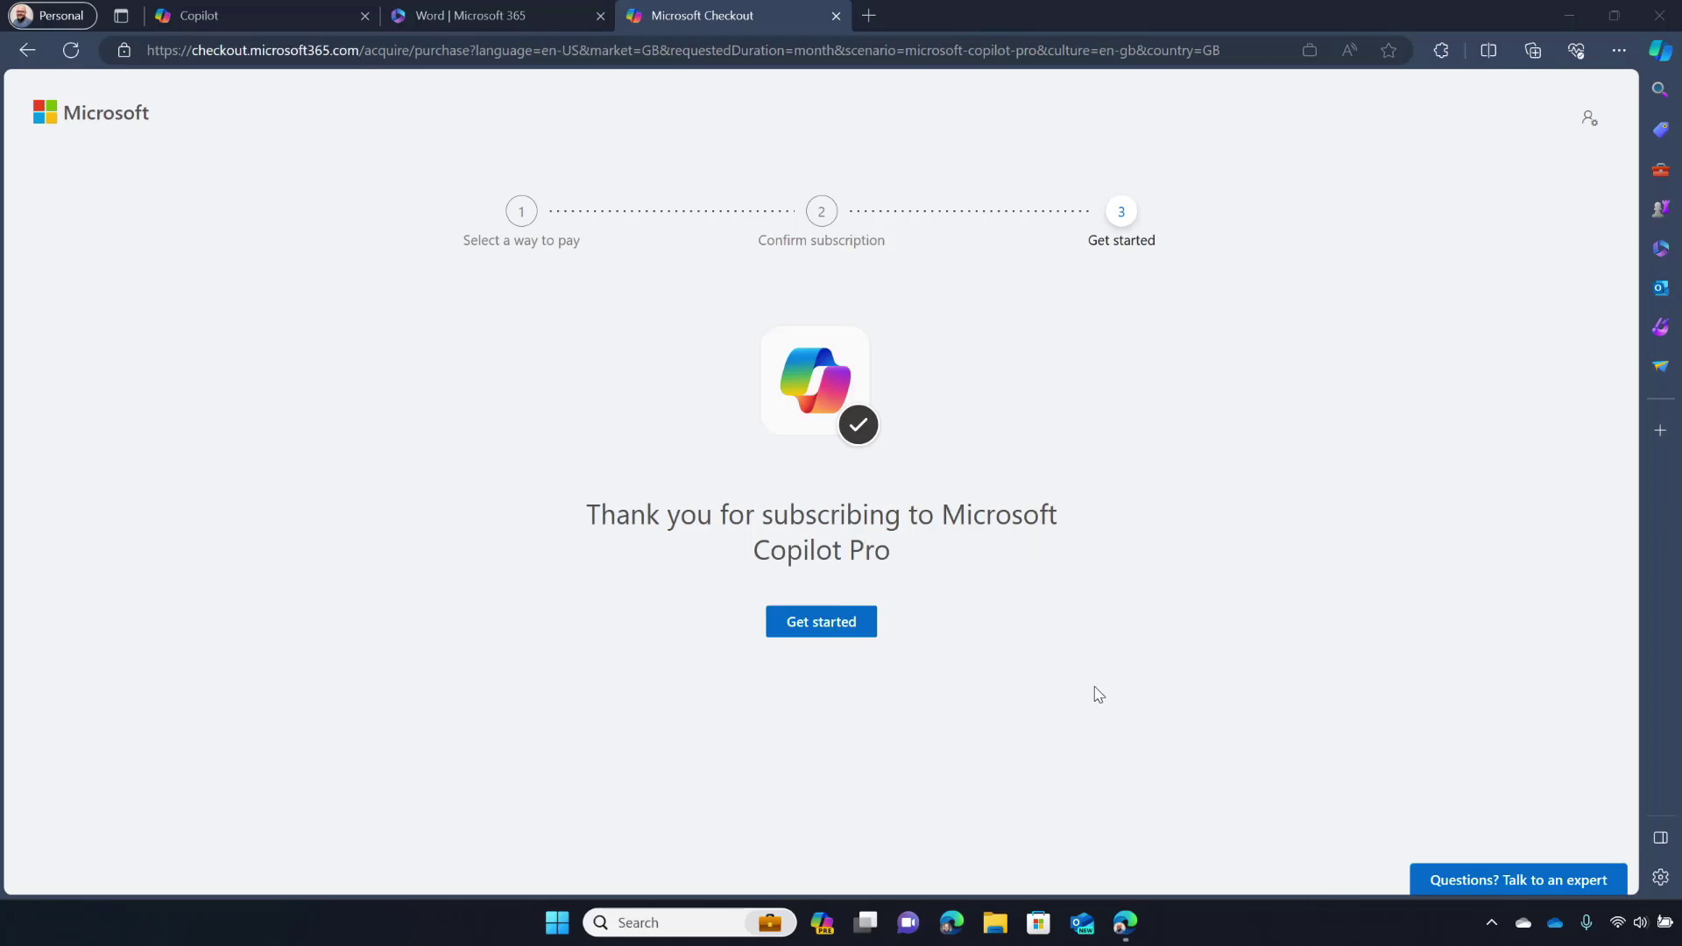
click(832, 629)
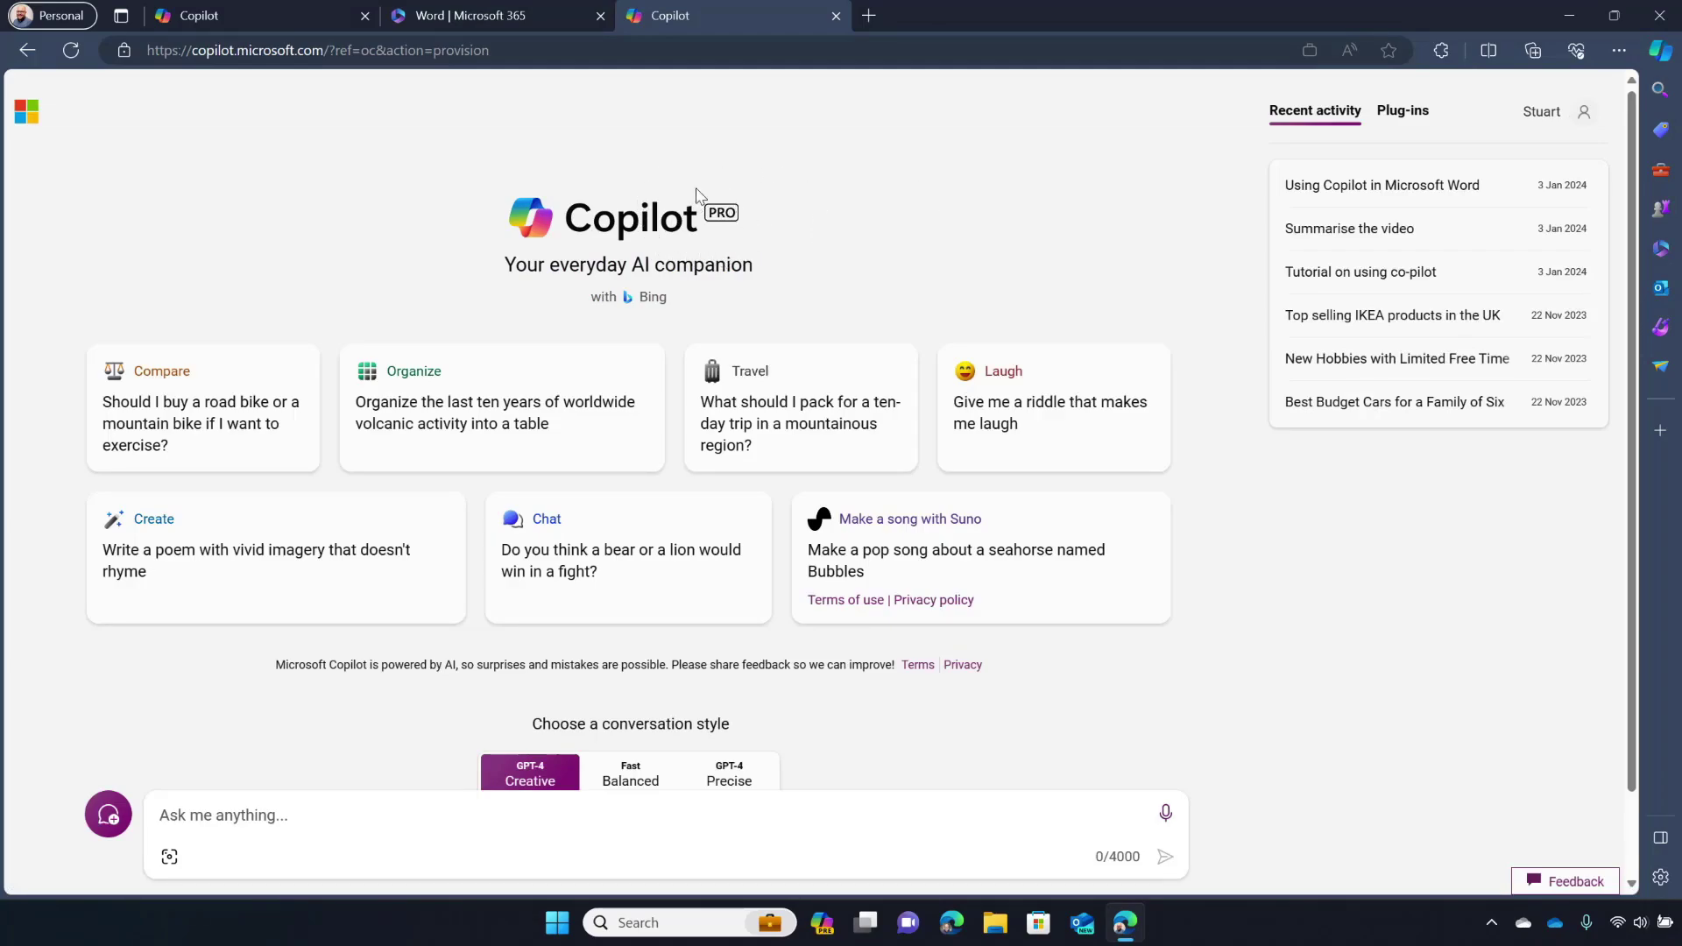
Prompt Copilot for a landscape image of a mountain log cabin with a man drinking coffee.
scroll(745, 771, down, 2)
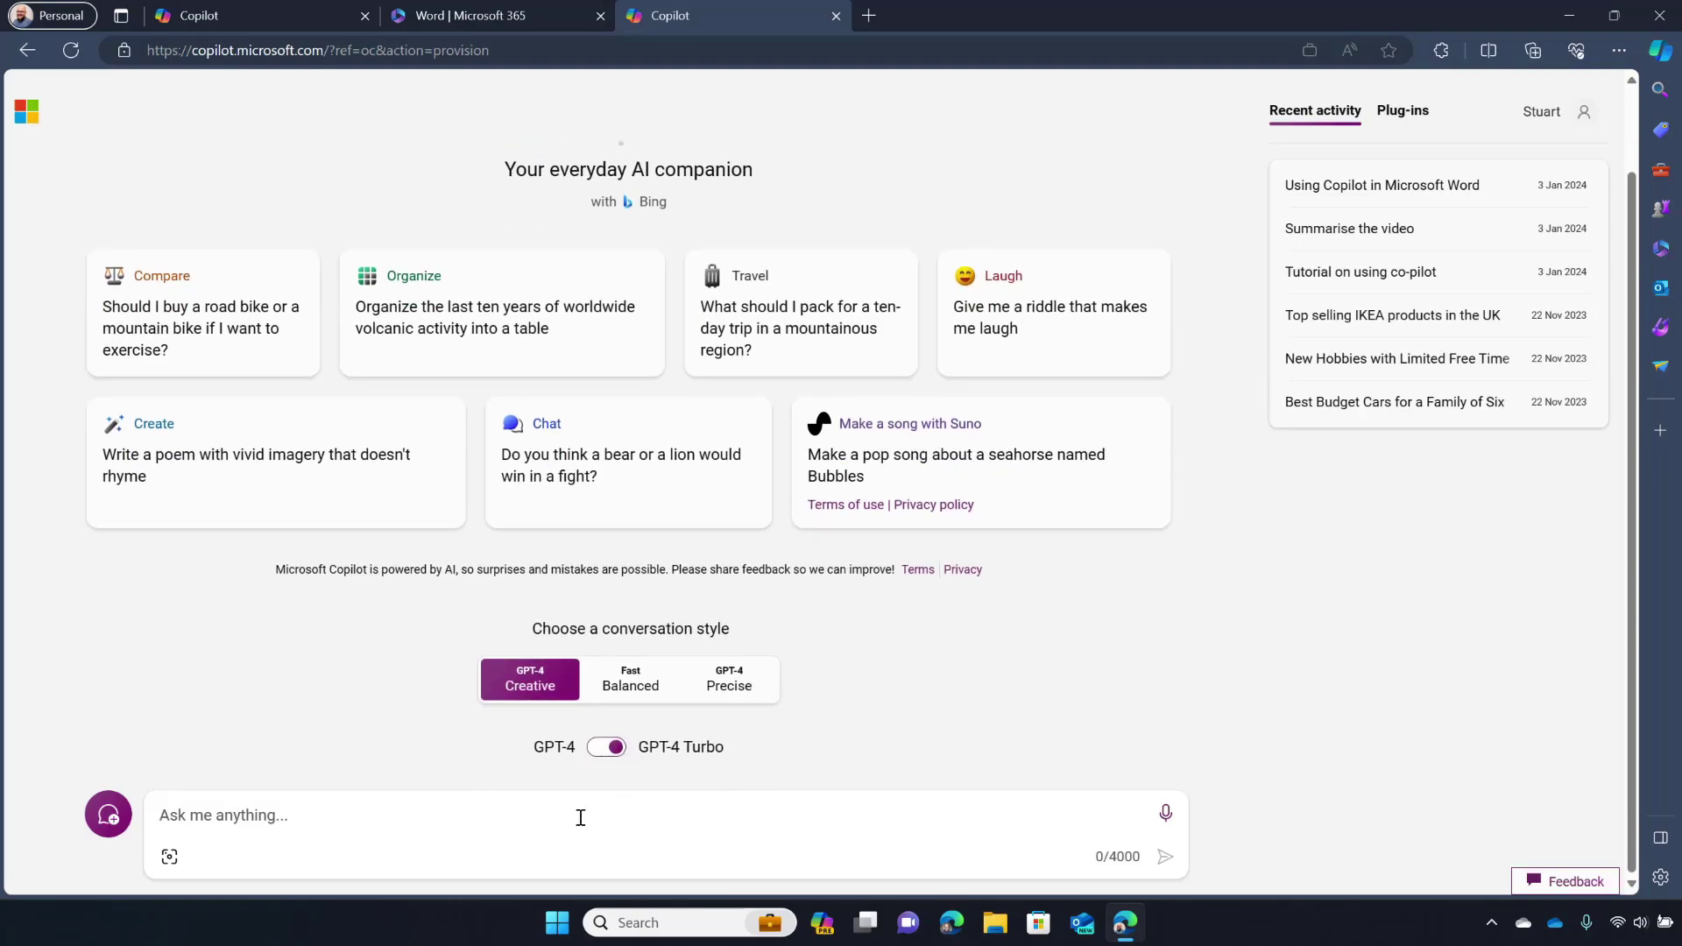
text(Generate an image of a la)
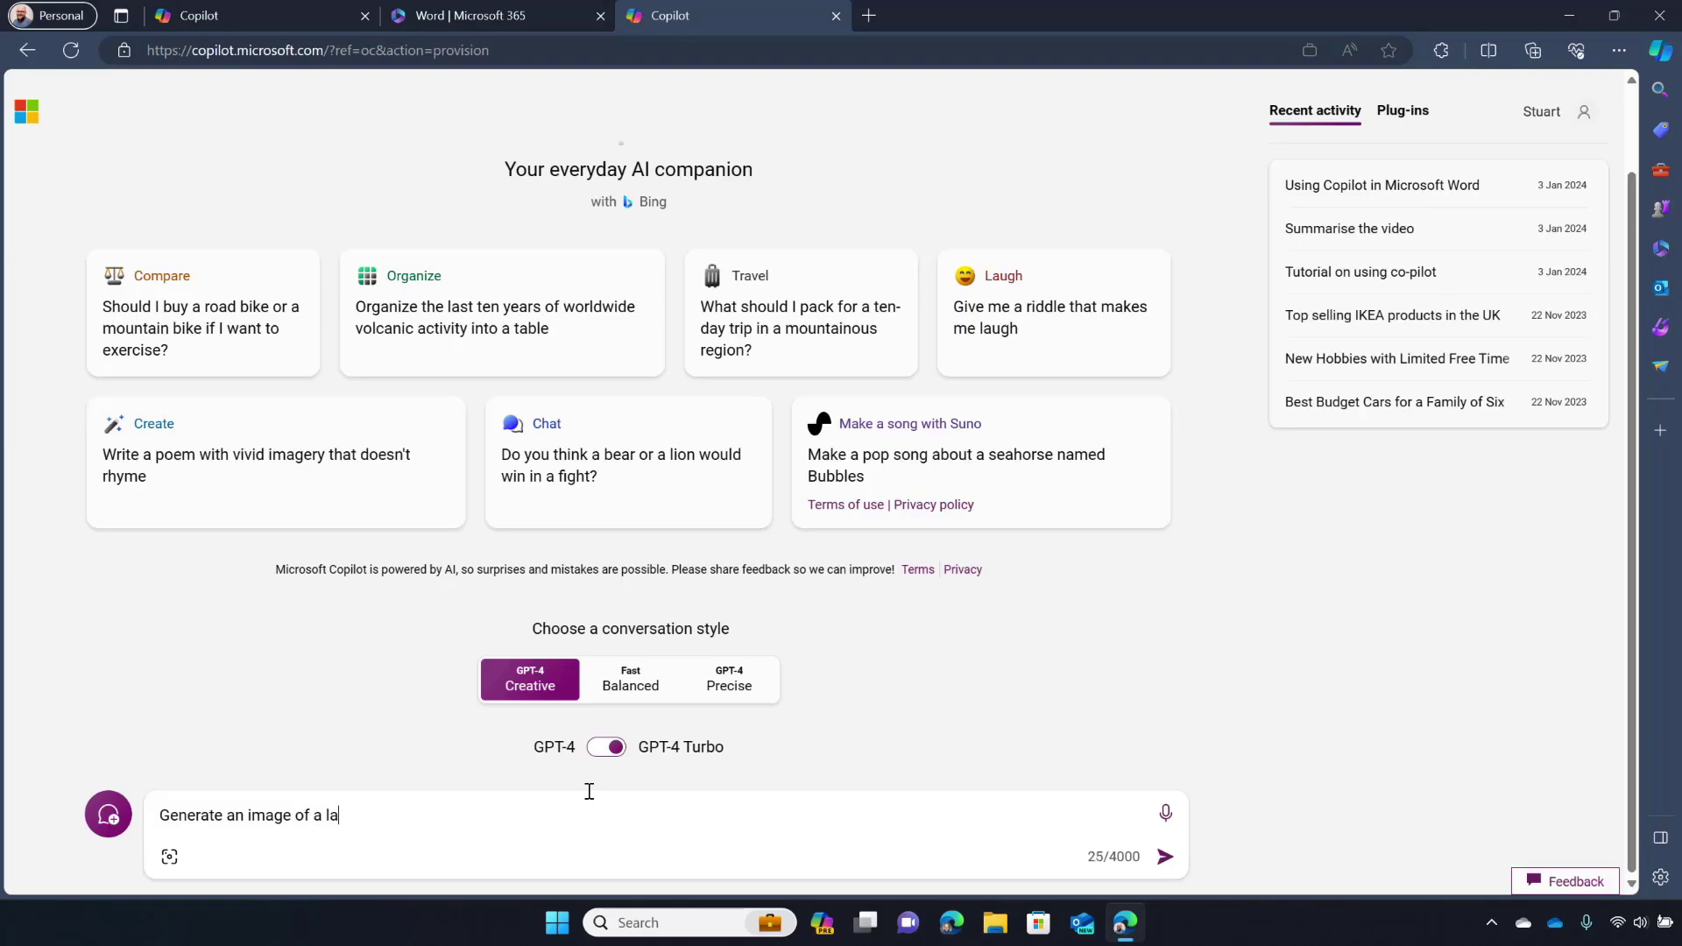
text(ndscape scene in the mountains with a log cabin.  There is a man who h)
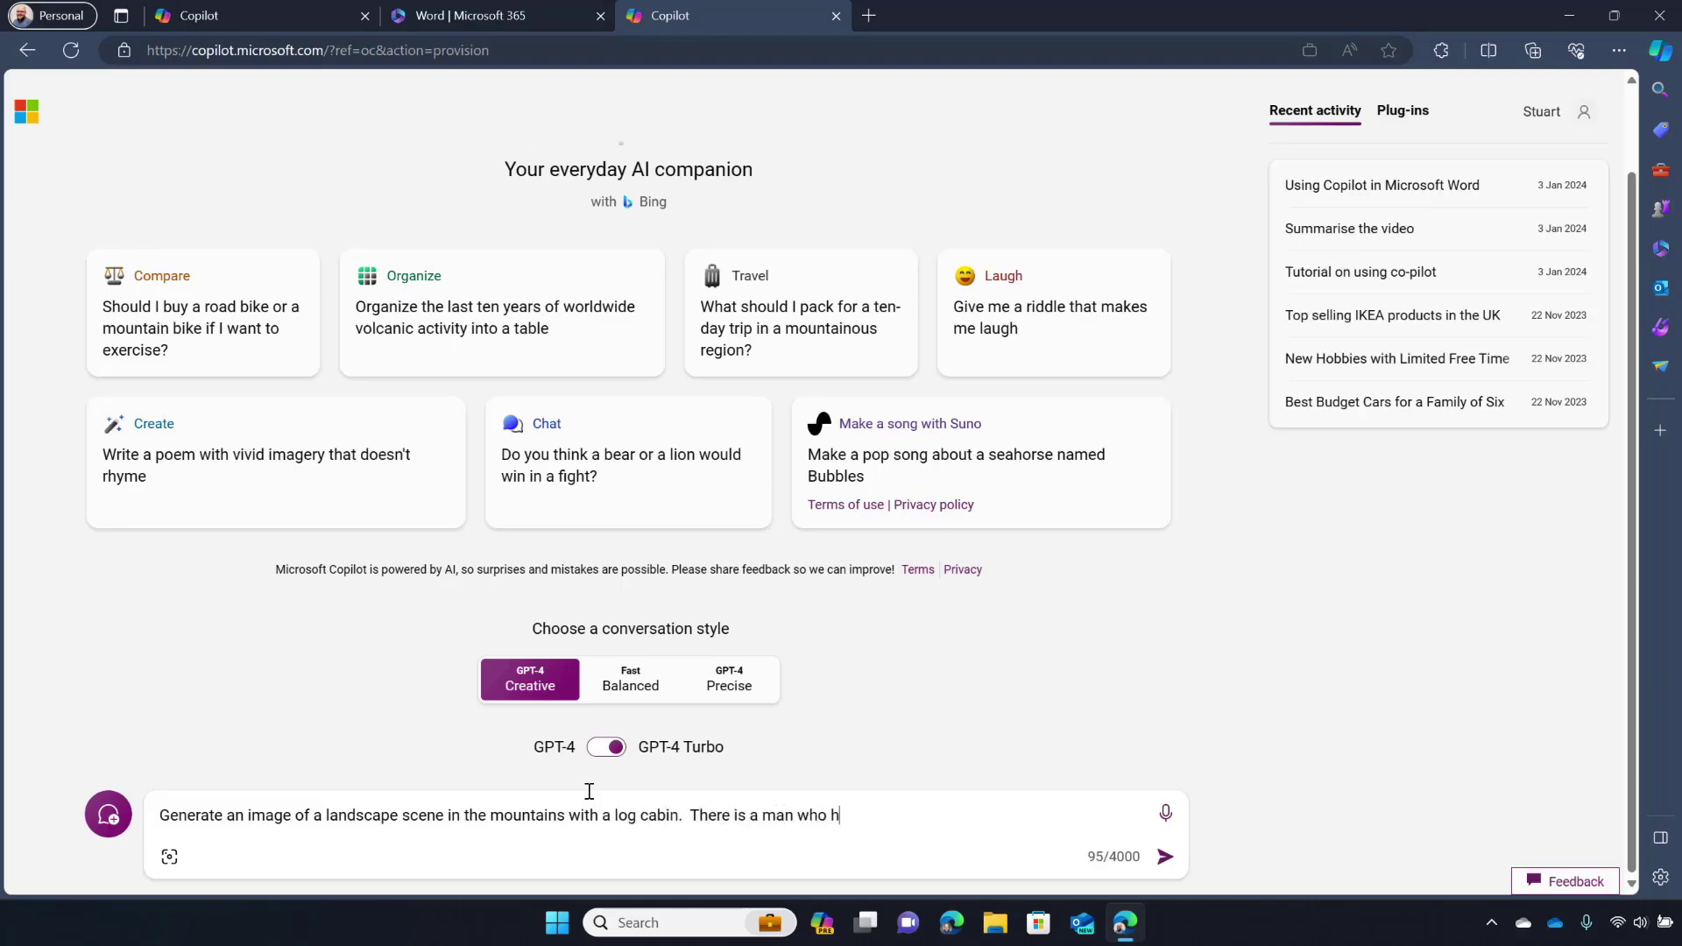
text(as just made a coffee and is drinking it)
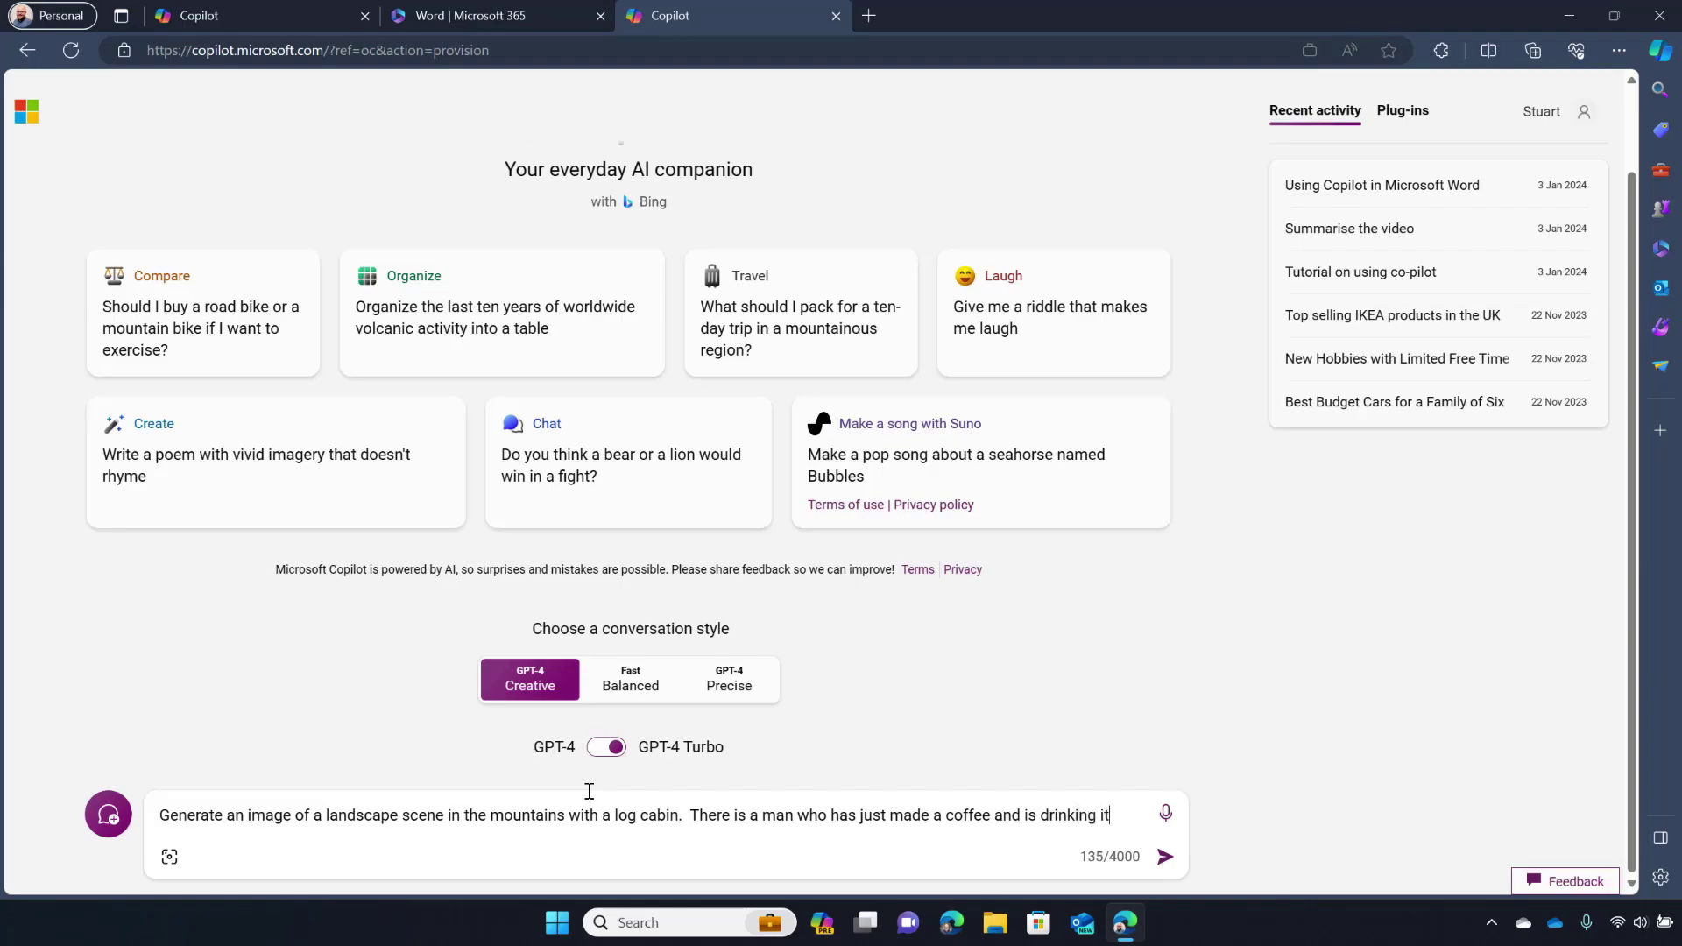
text( whils)
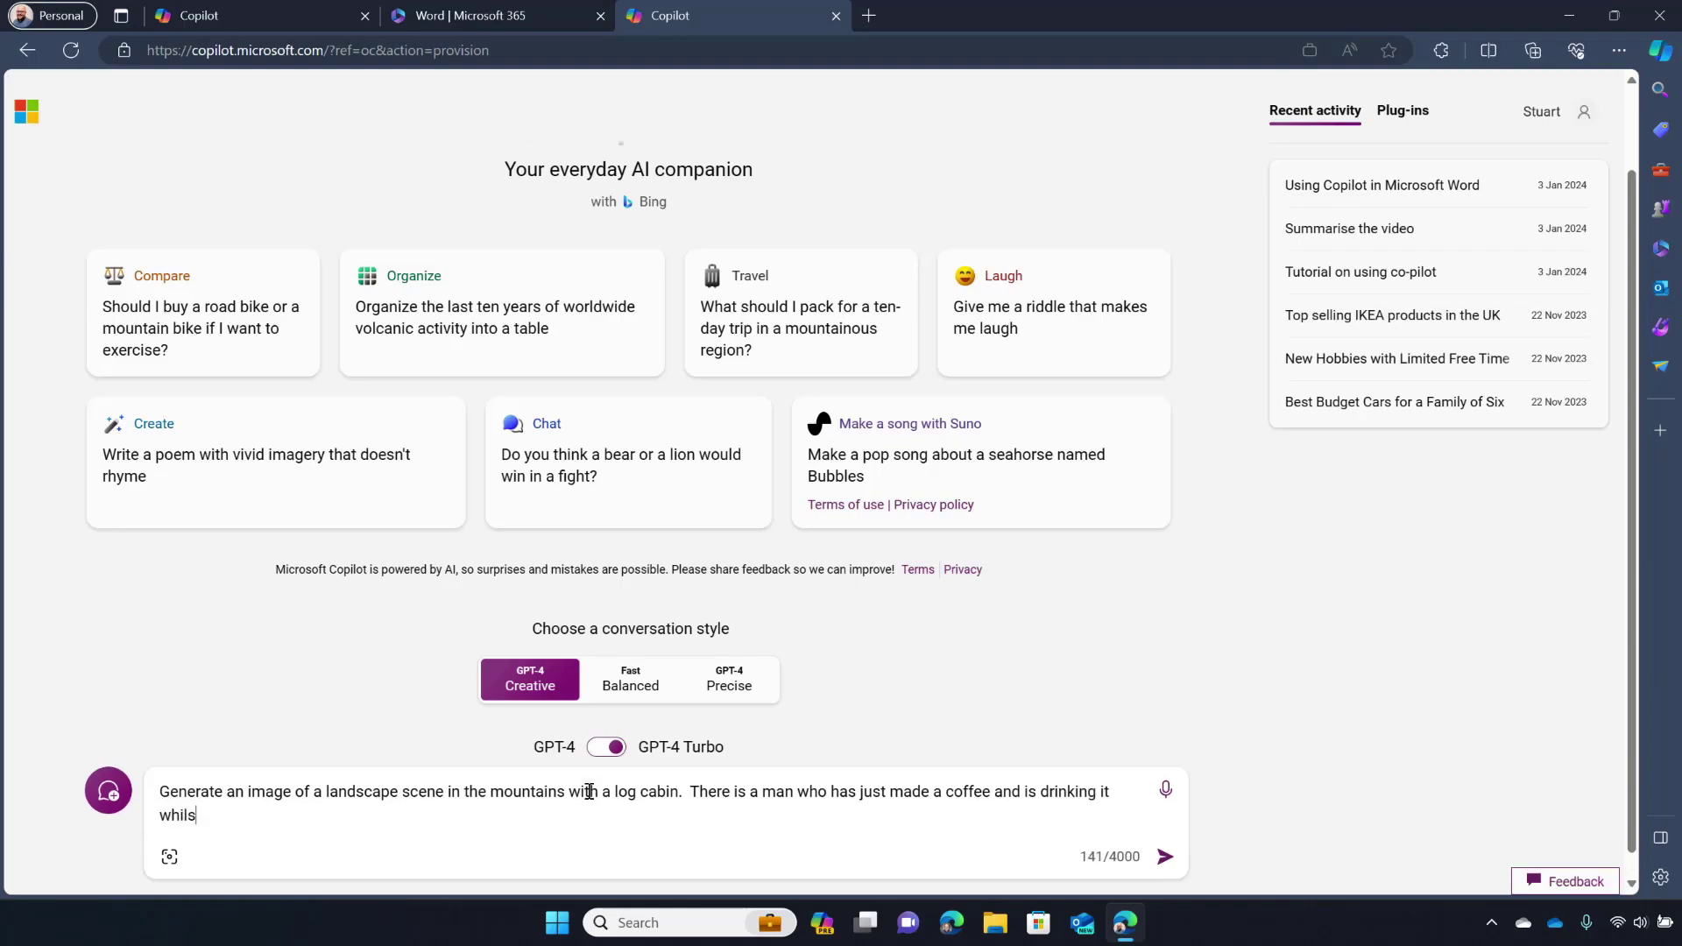
text(t looking out.  Generate this in landscape forma)
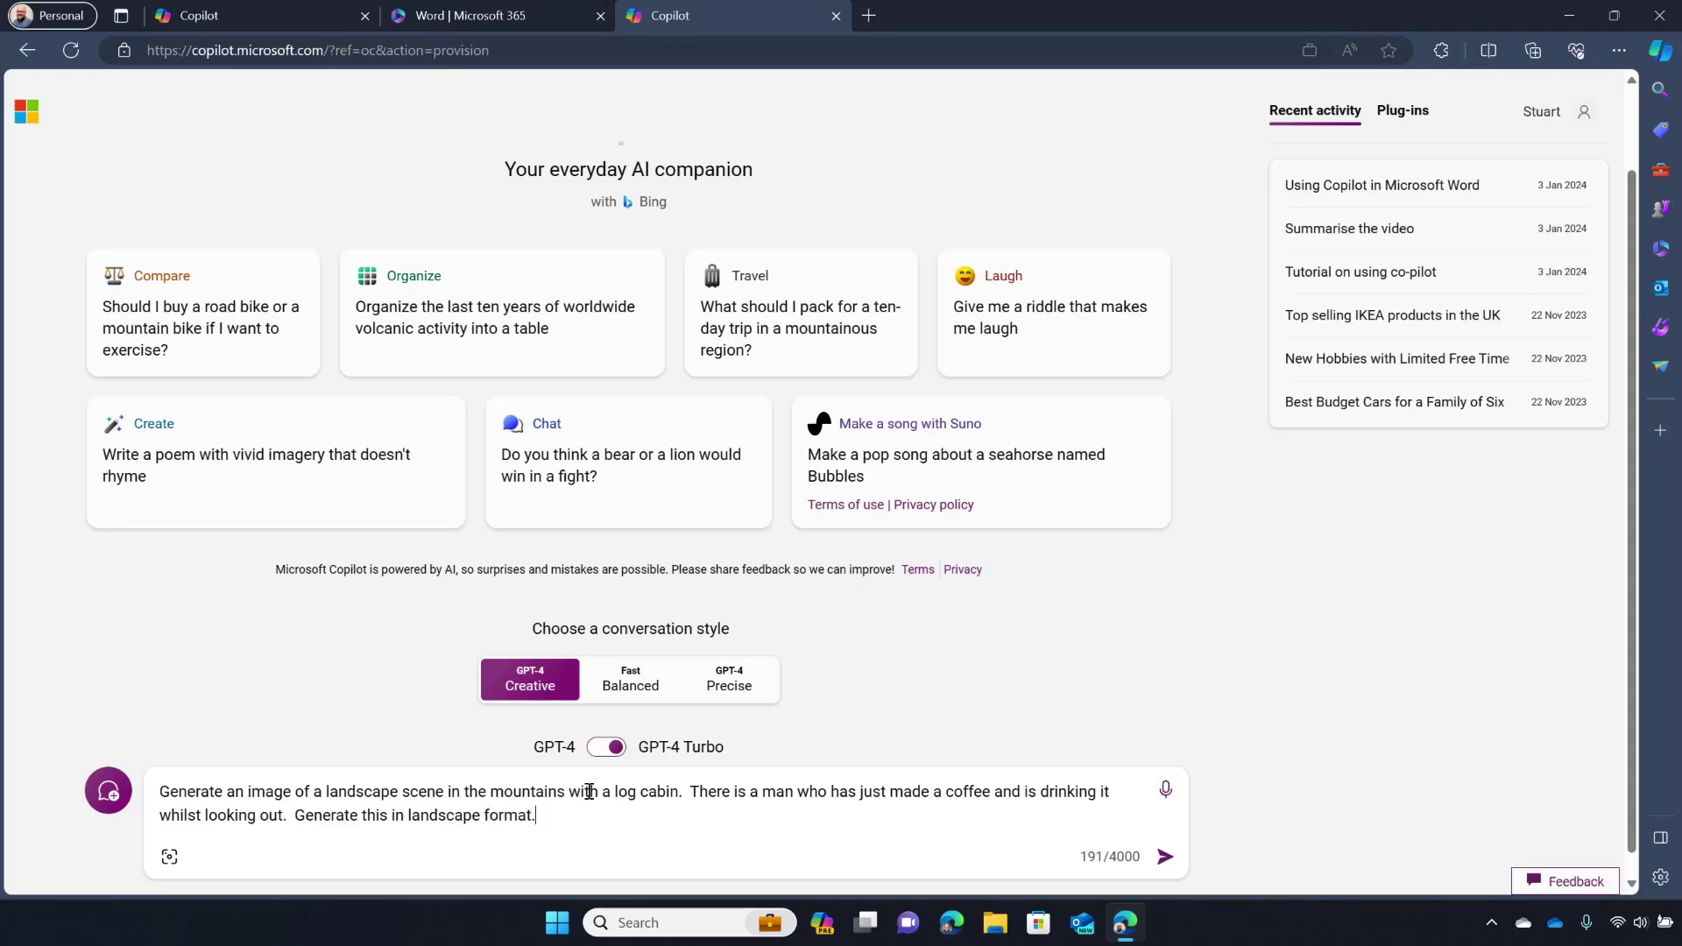
text(t.)
key(Return)
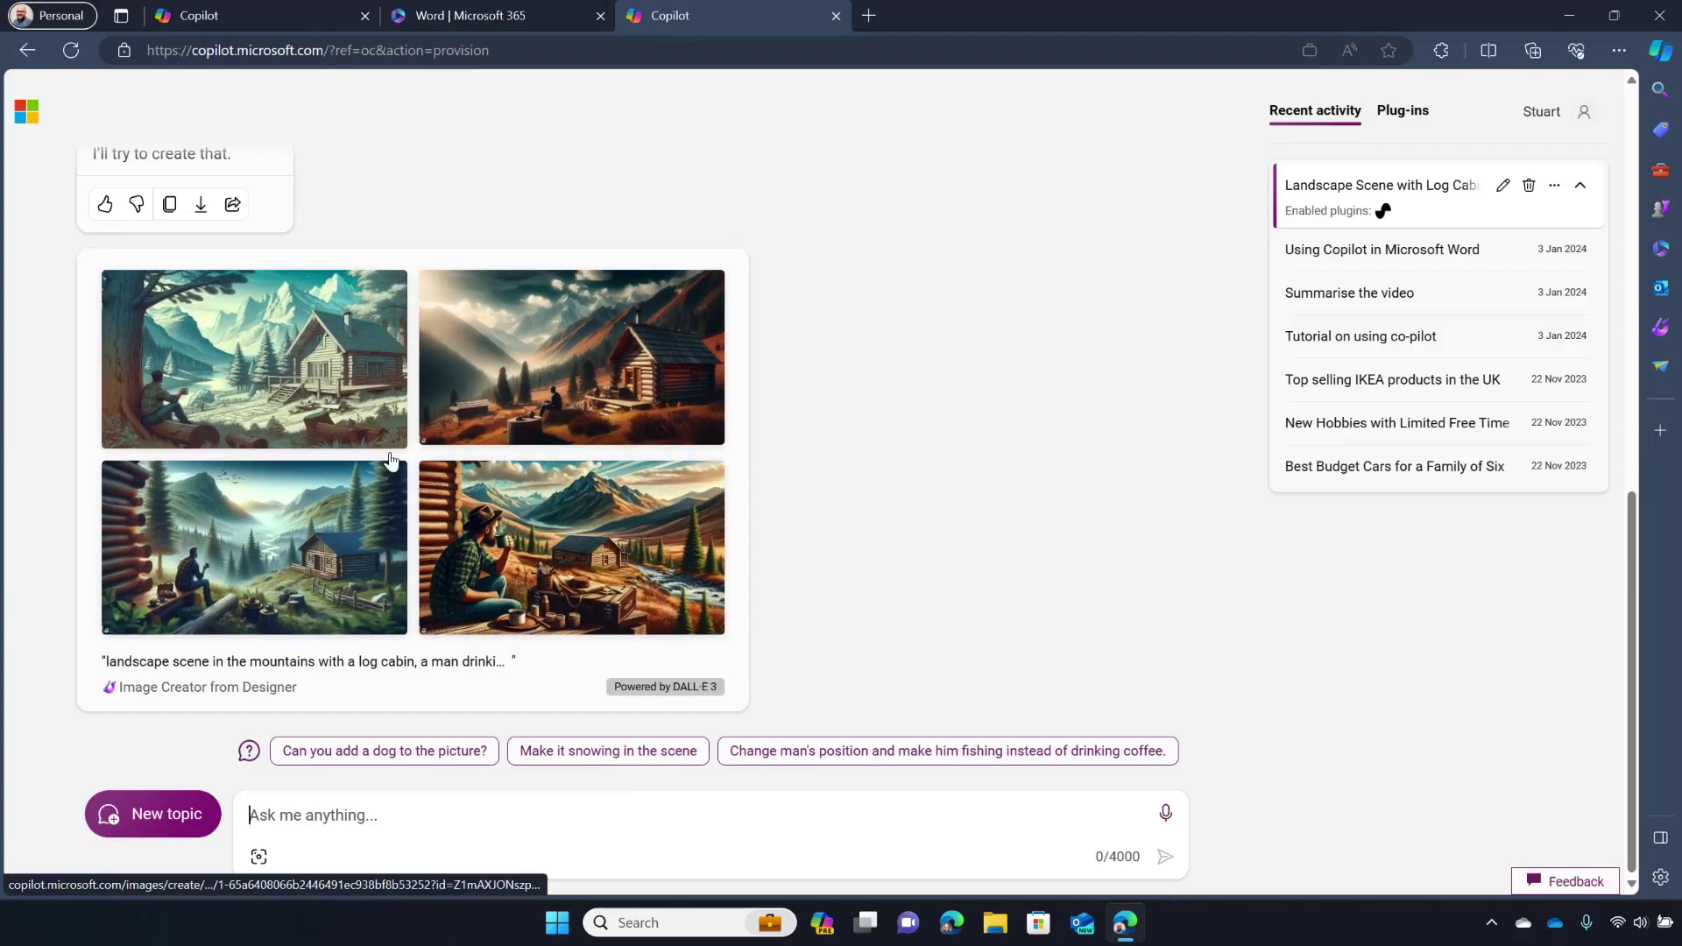
View the fourth log-cabin image full size, then close it and the Copilot chat tab.
click(529, 529)
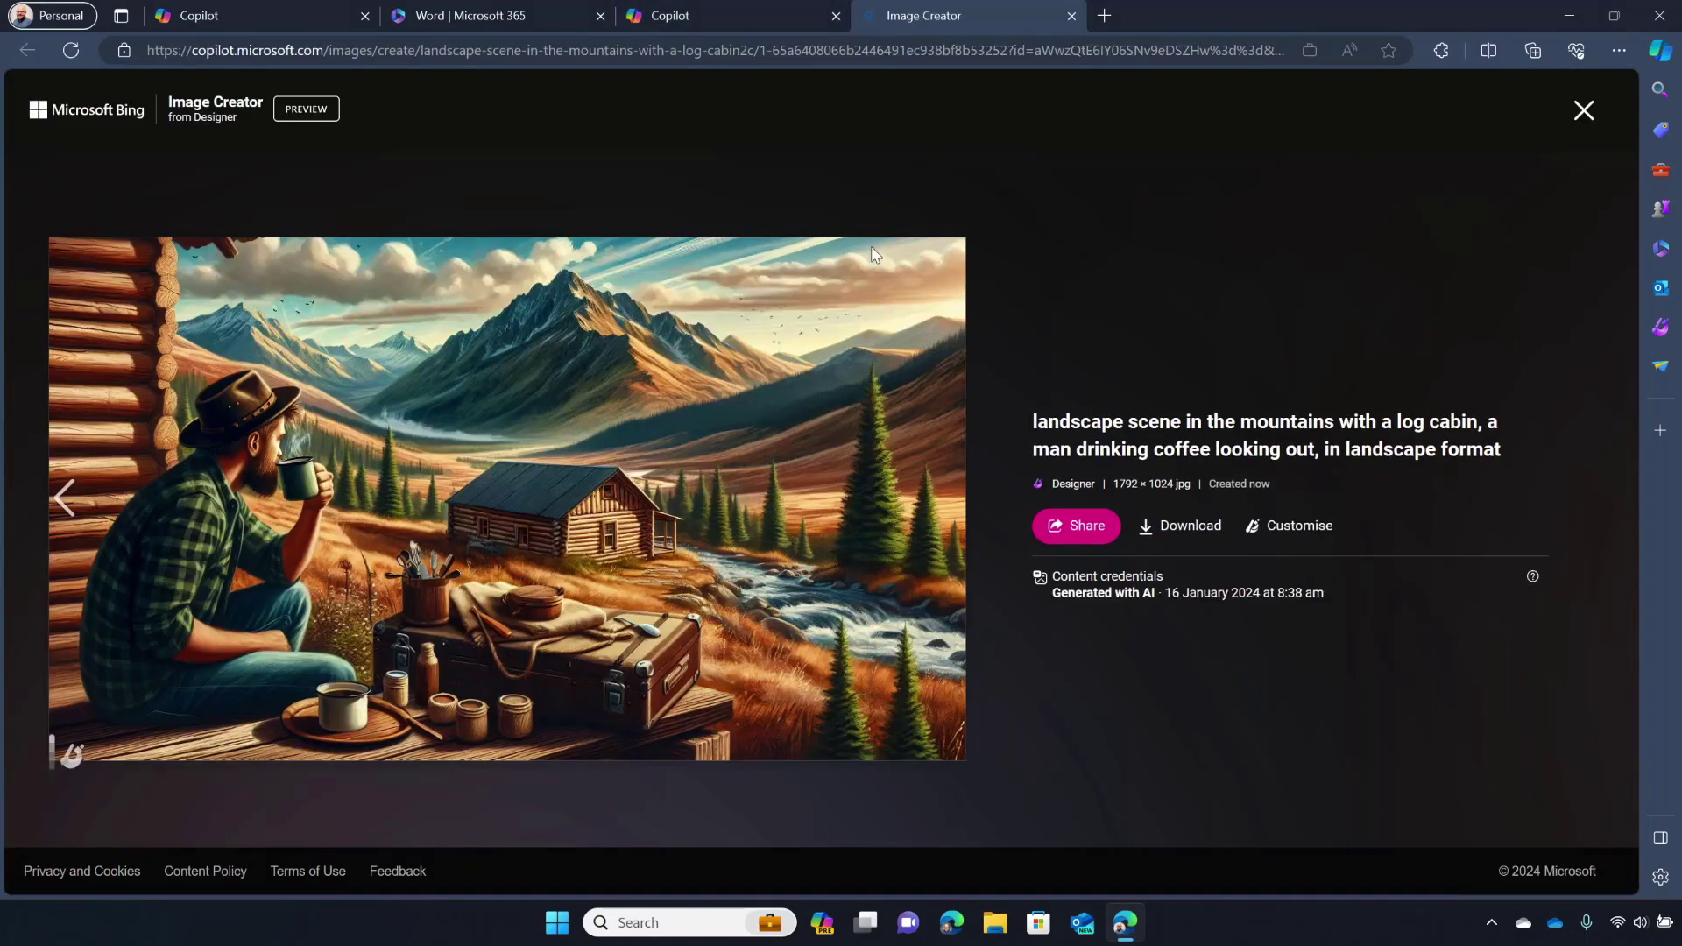
click(1071, 20)
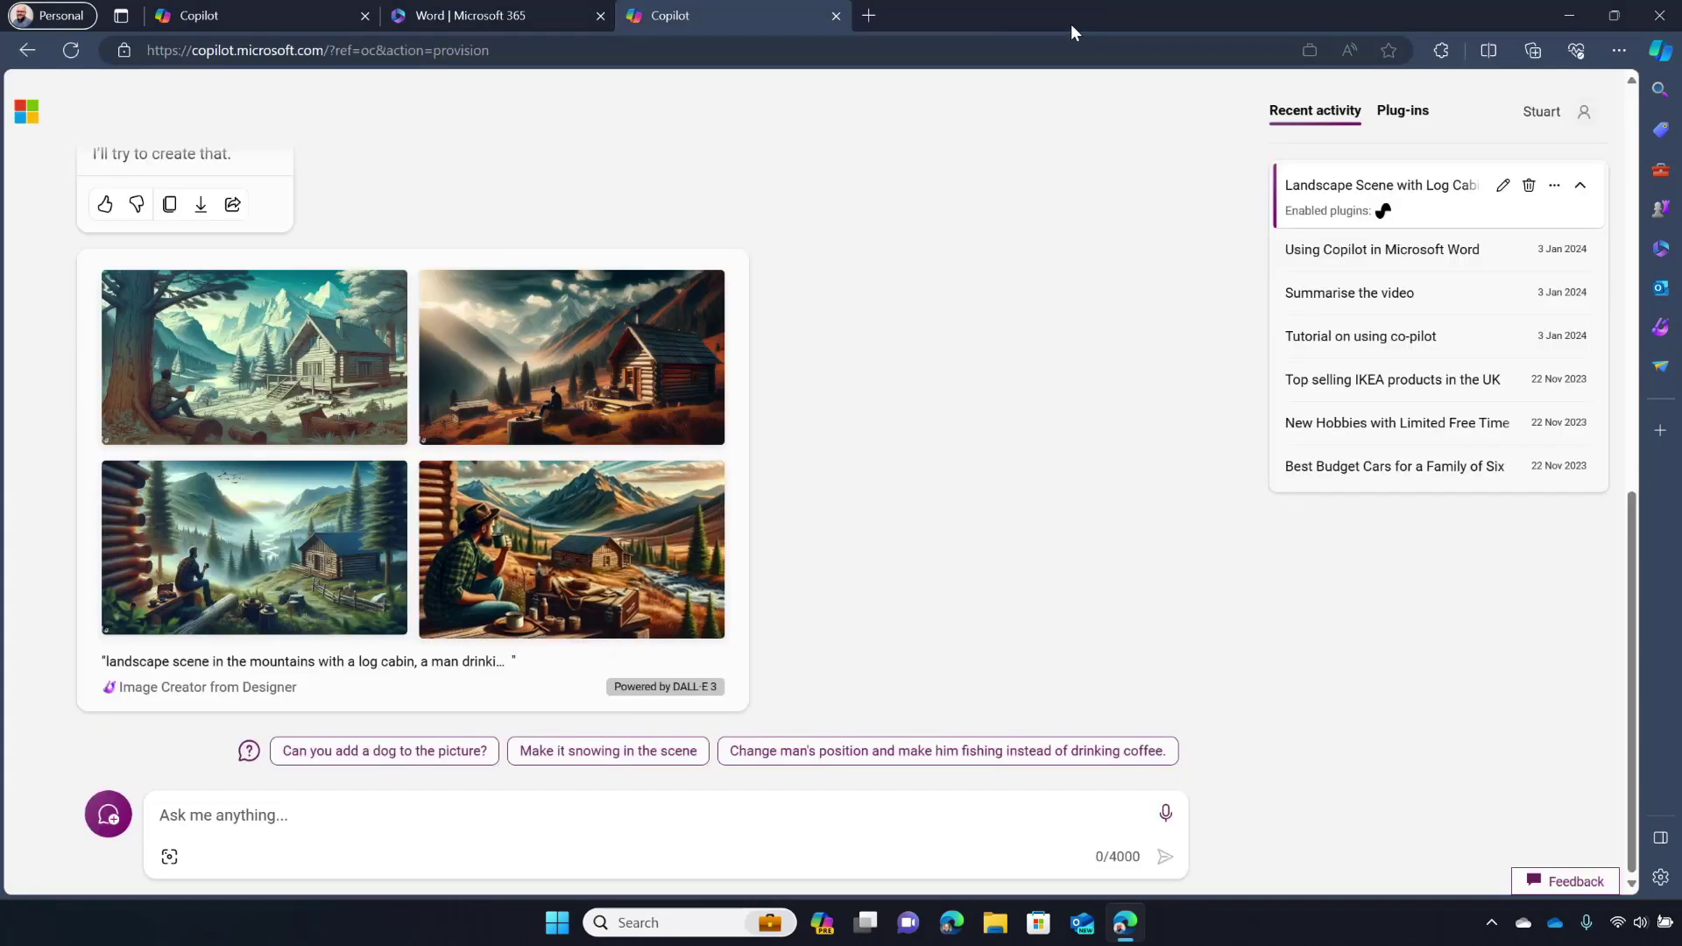
click(832, 19)
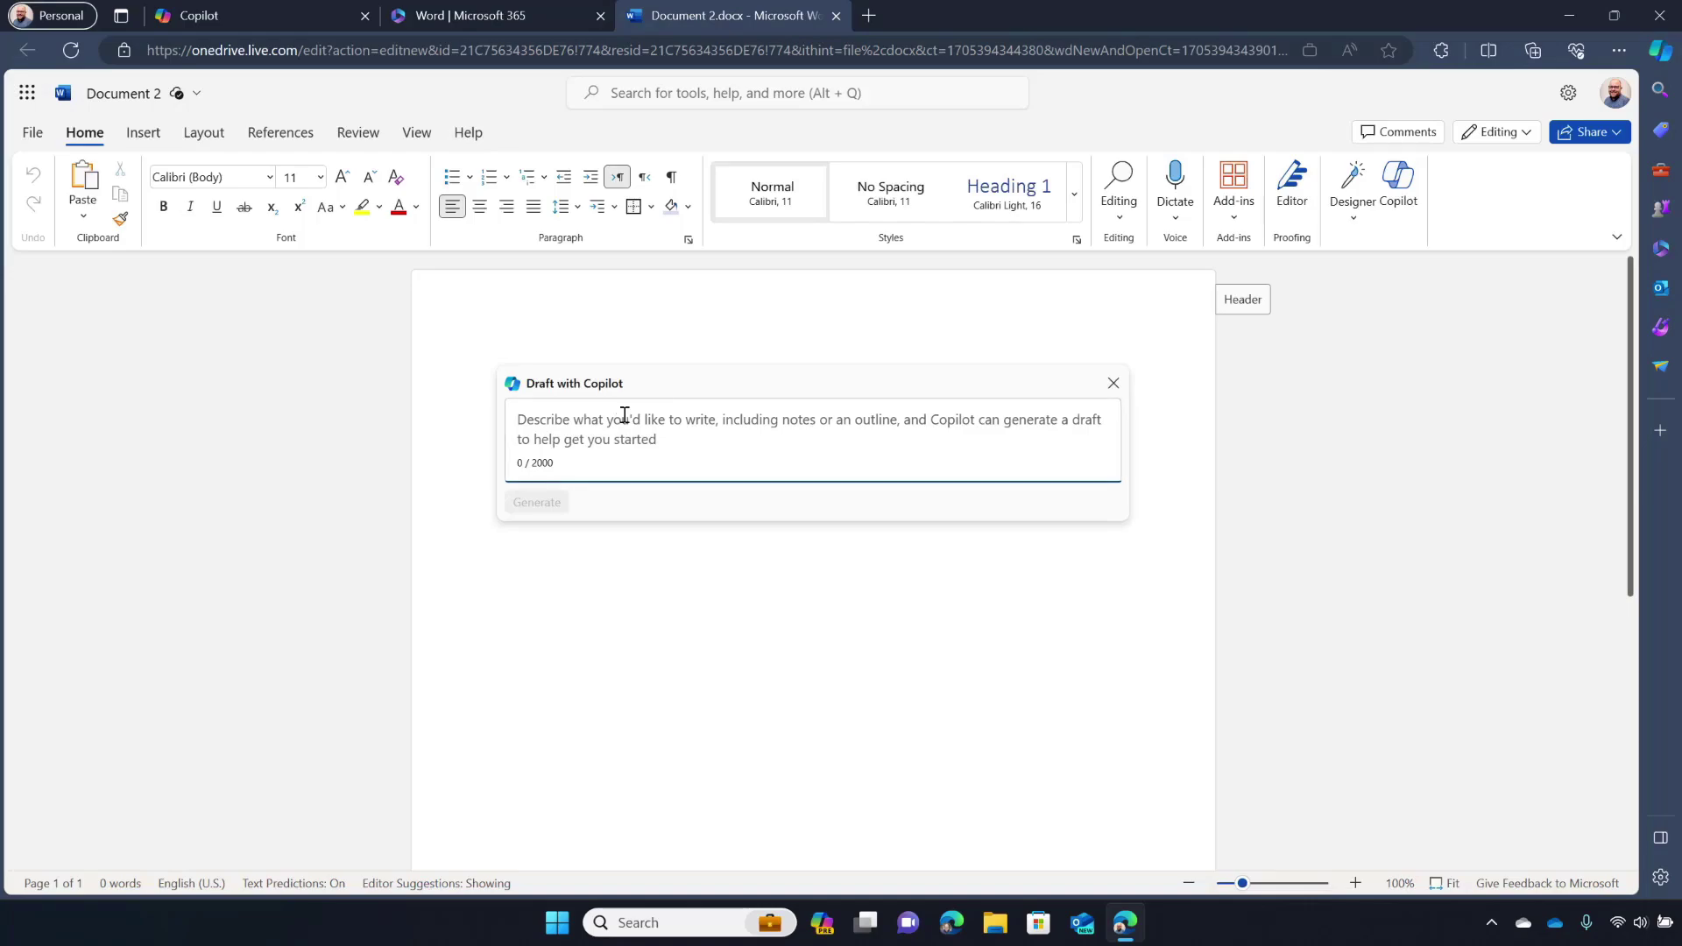
Ask Draft with Copilot for a blog post on how AI saves home users writing time.
text(Create a blog post about how awesome AI is for h)
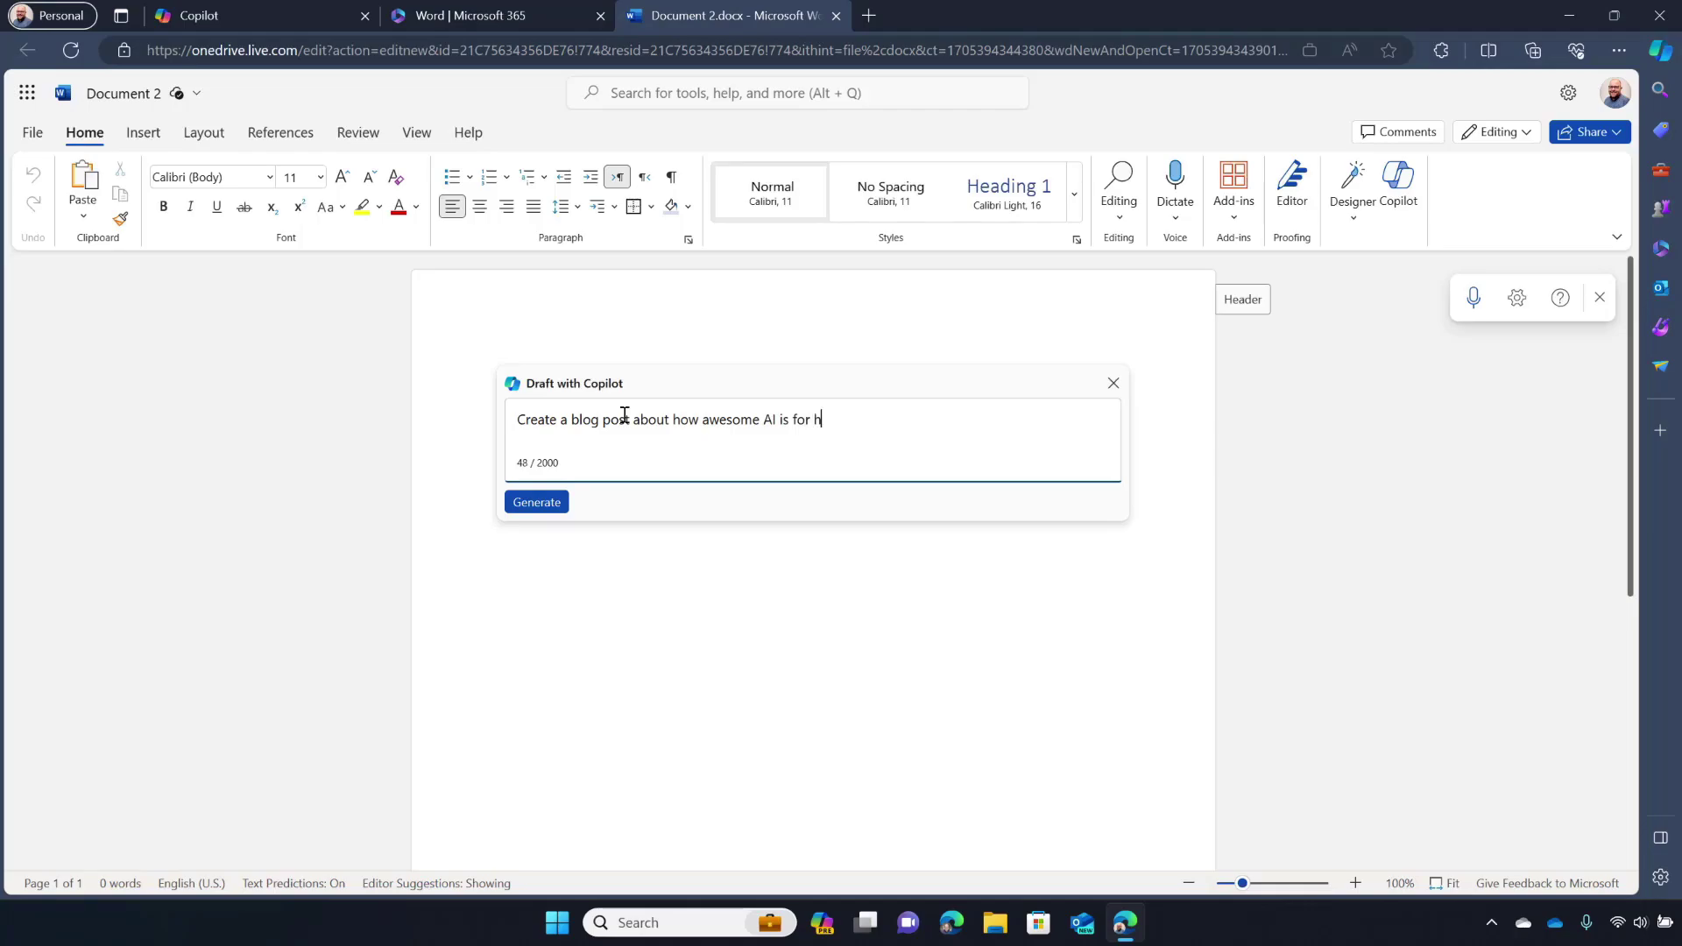
text(ome)
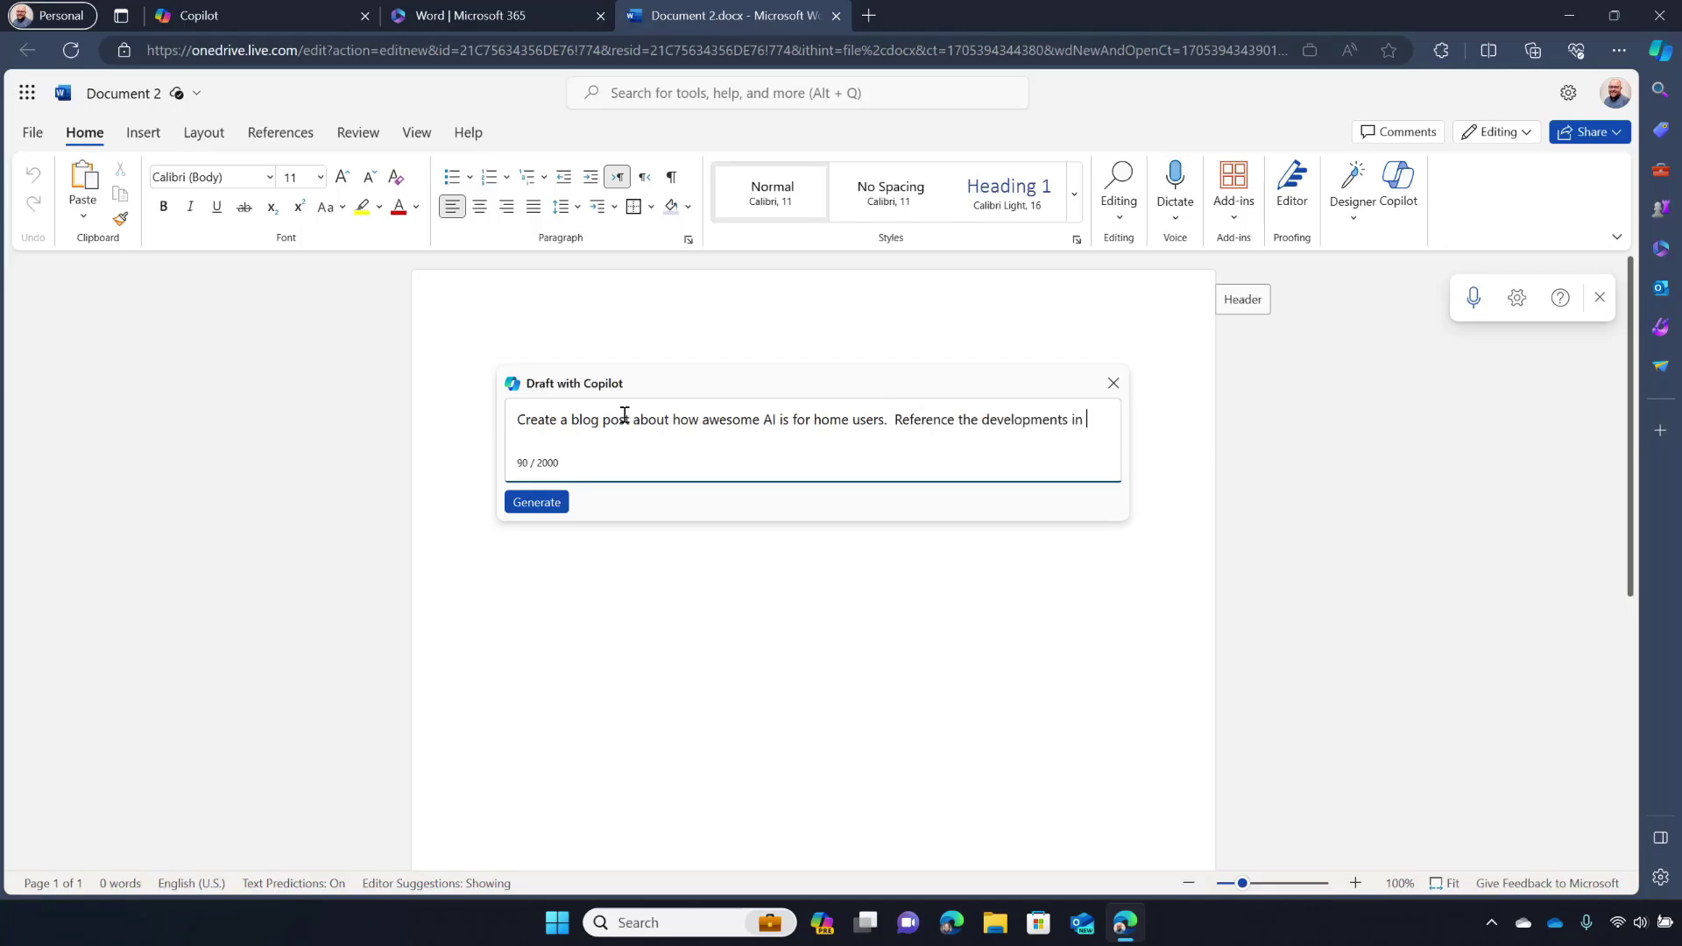
text(icrosoft Copilot and how it can save time when generating documents from scratch!)
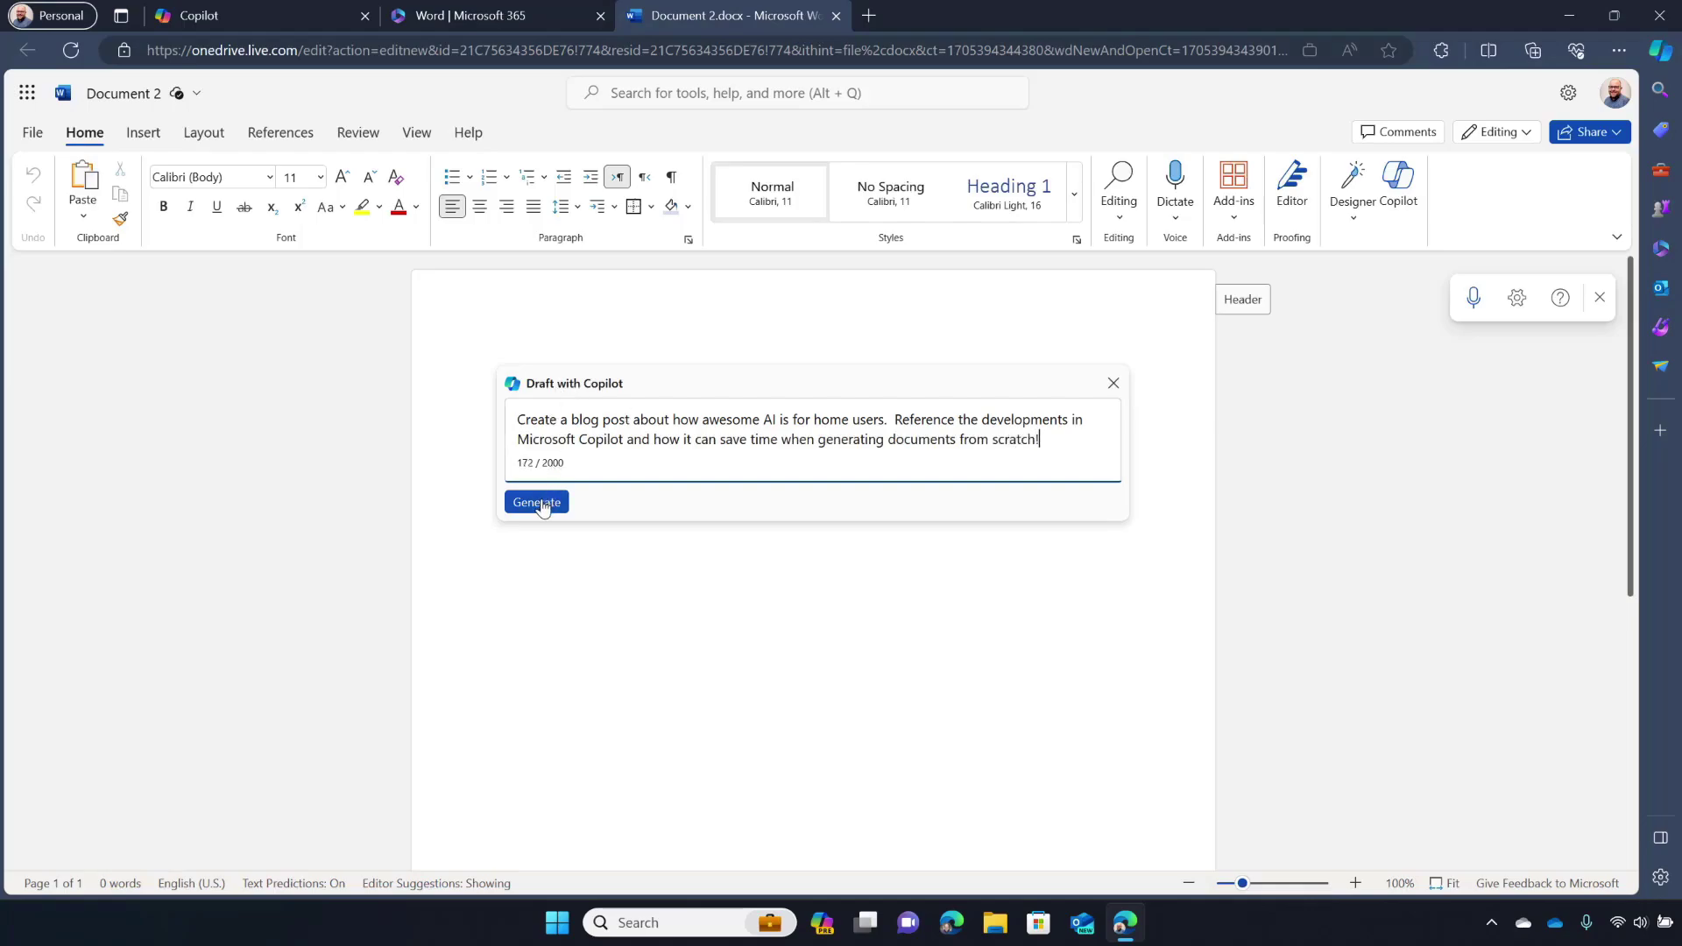
click(537, 502)
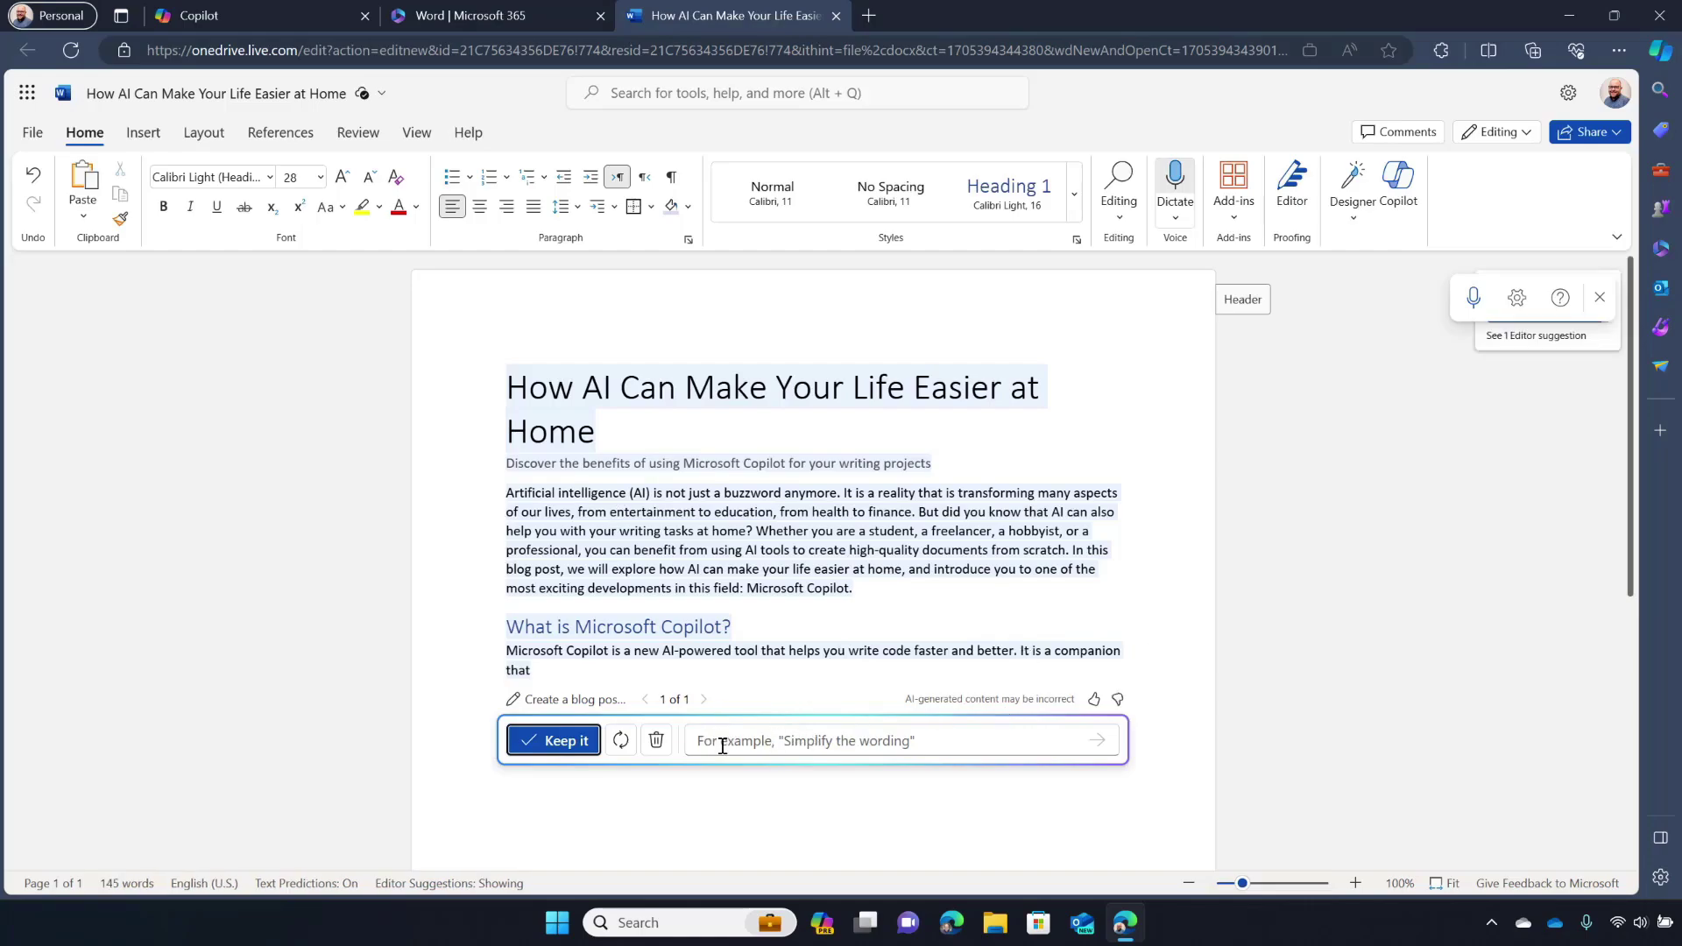
Discard the 'How AI Can Make Your Life Easier at Home' draft and return to Word's start page.
click(653, 740)
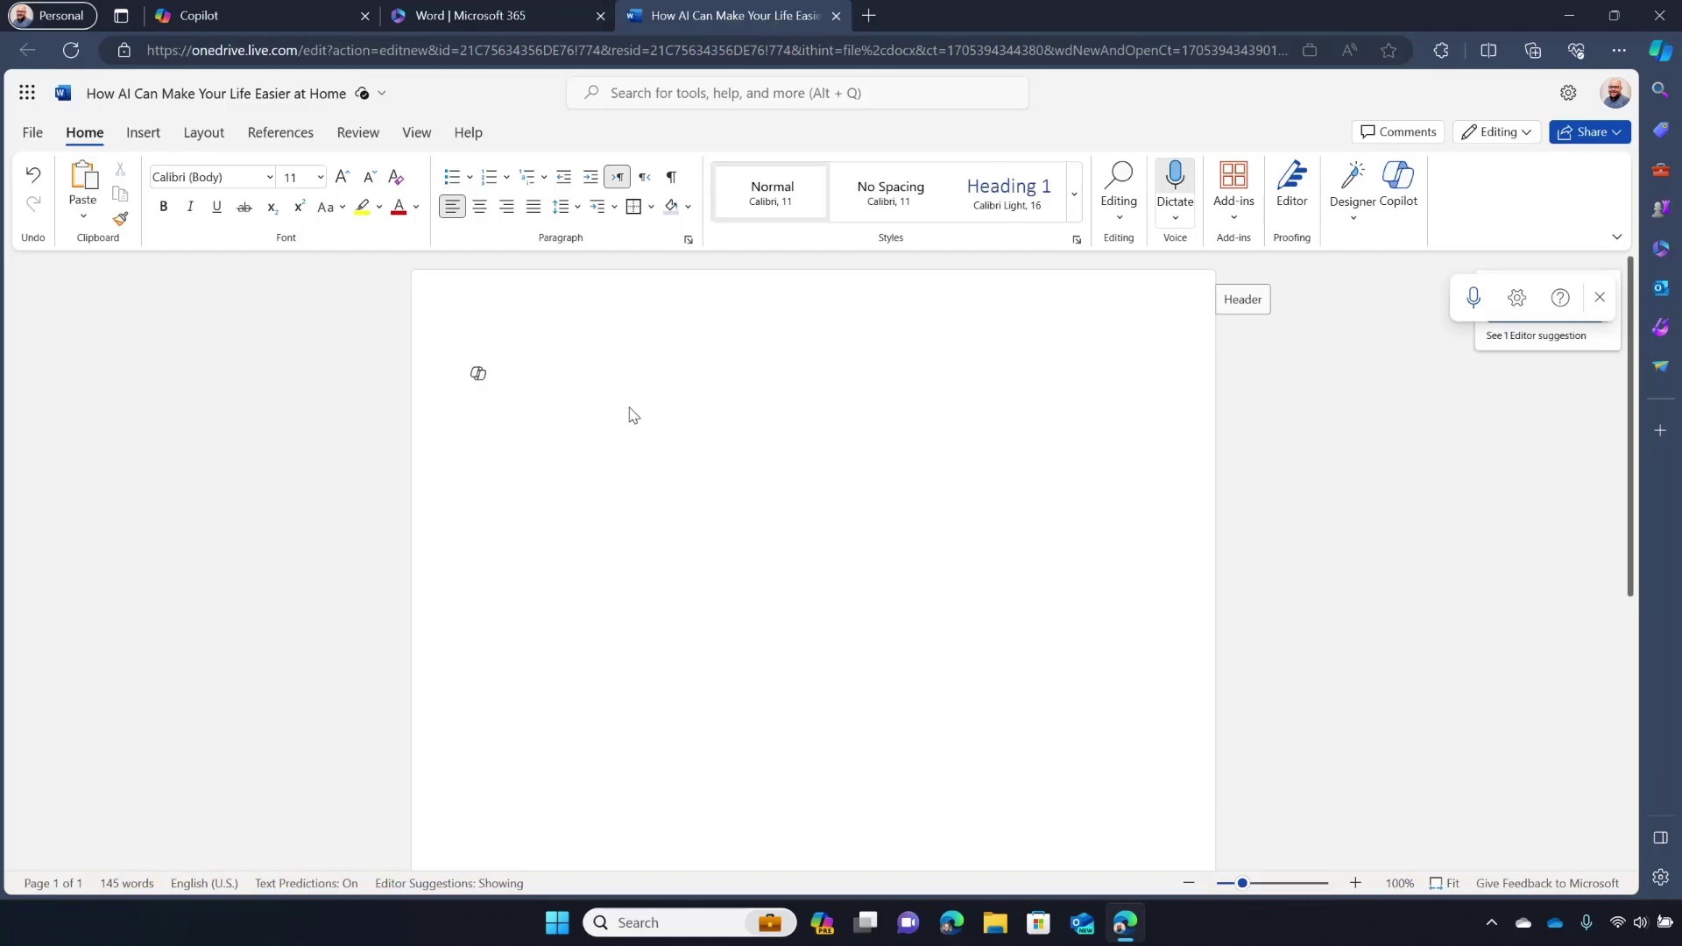
click(538, 19)
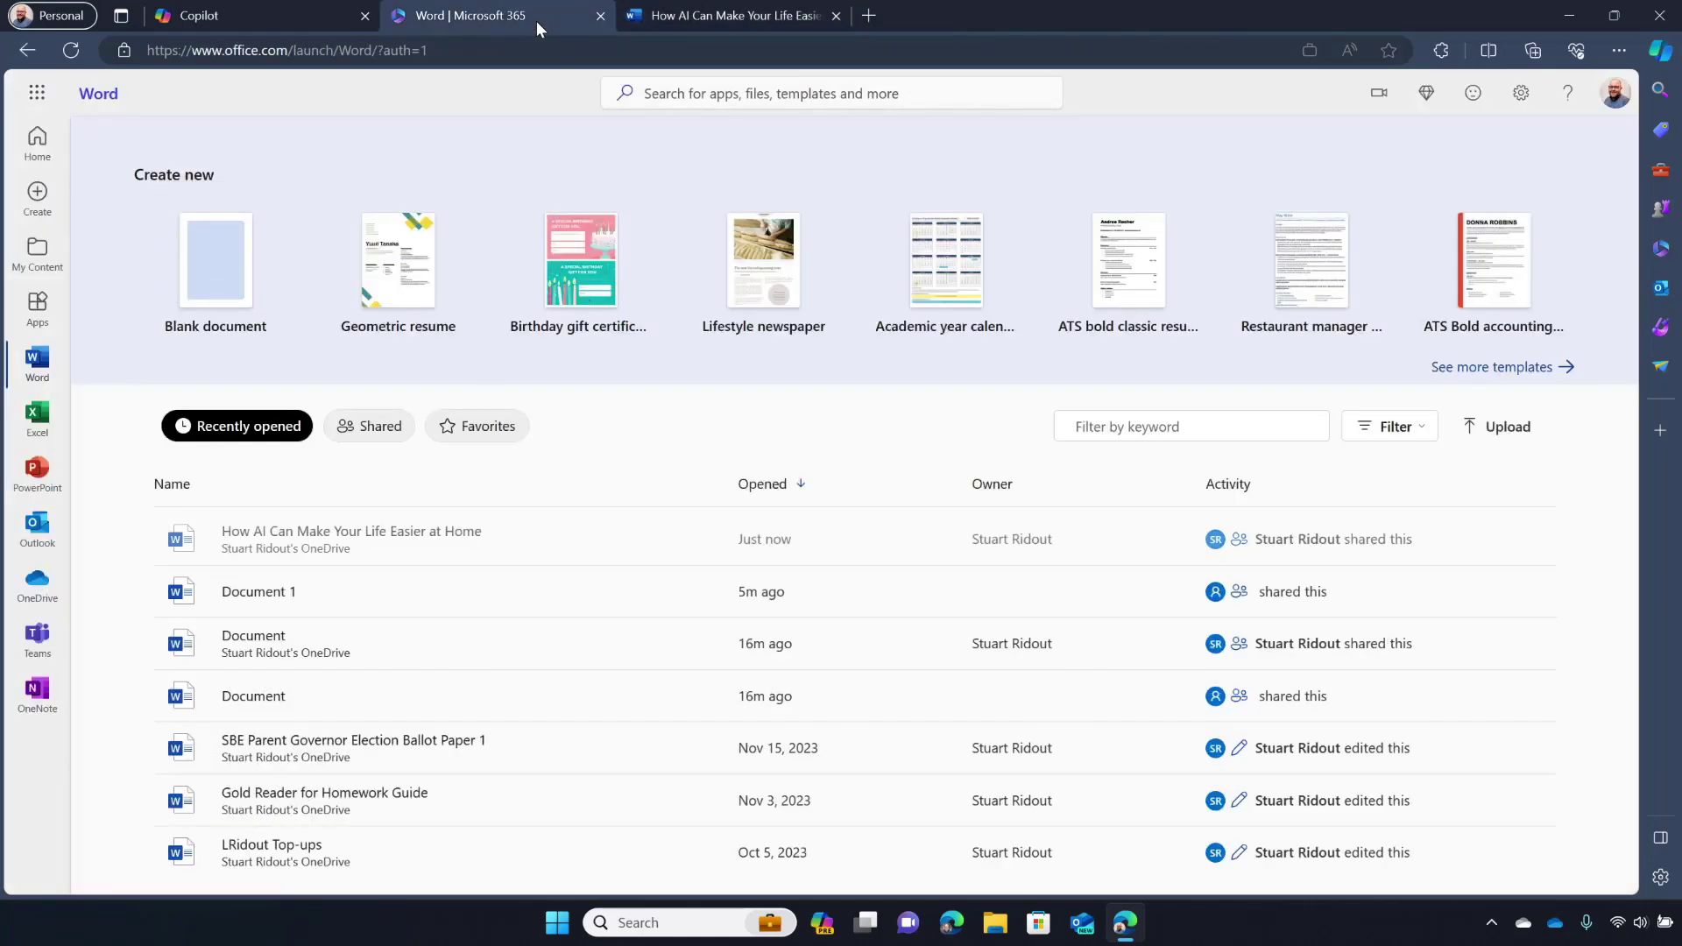
Create a blank PowerPoint presentation with the Copilot pane open beside the first slide.
click(37, 469)
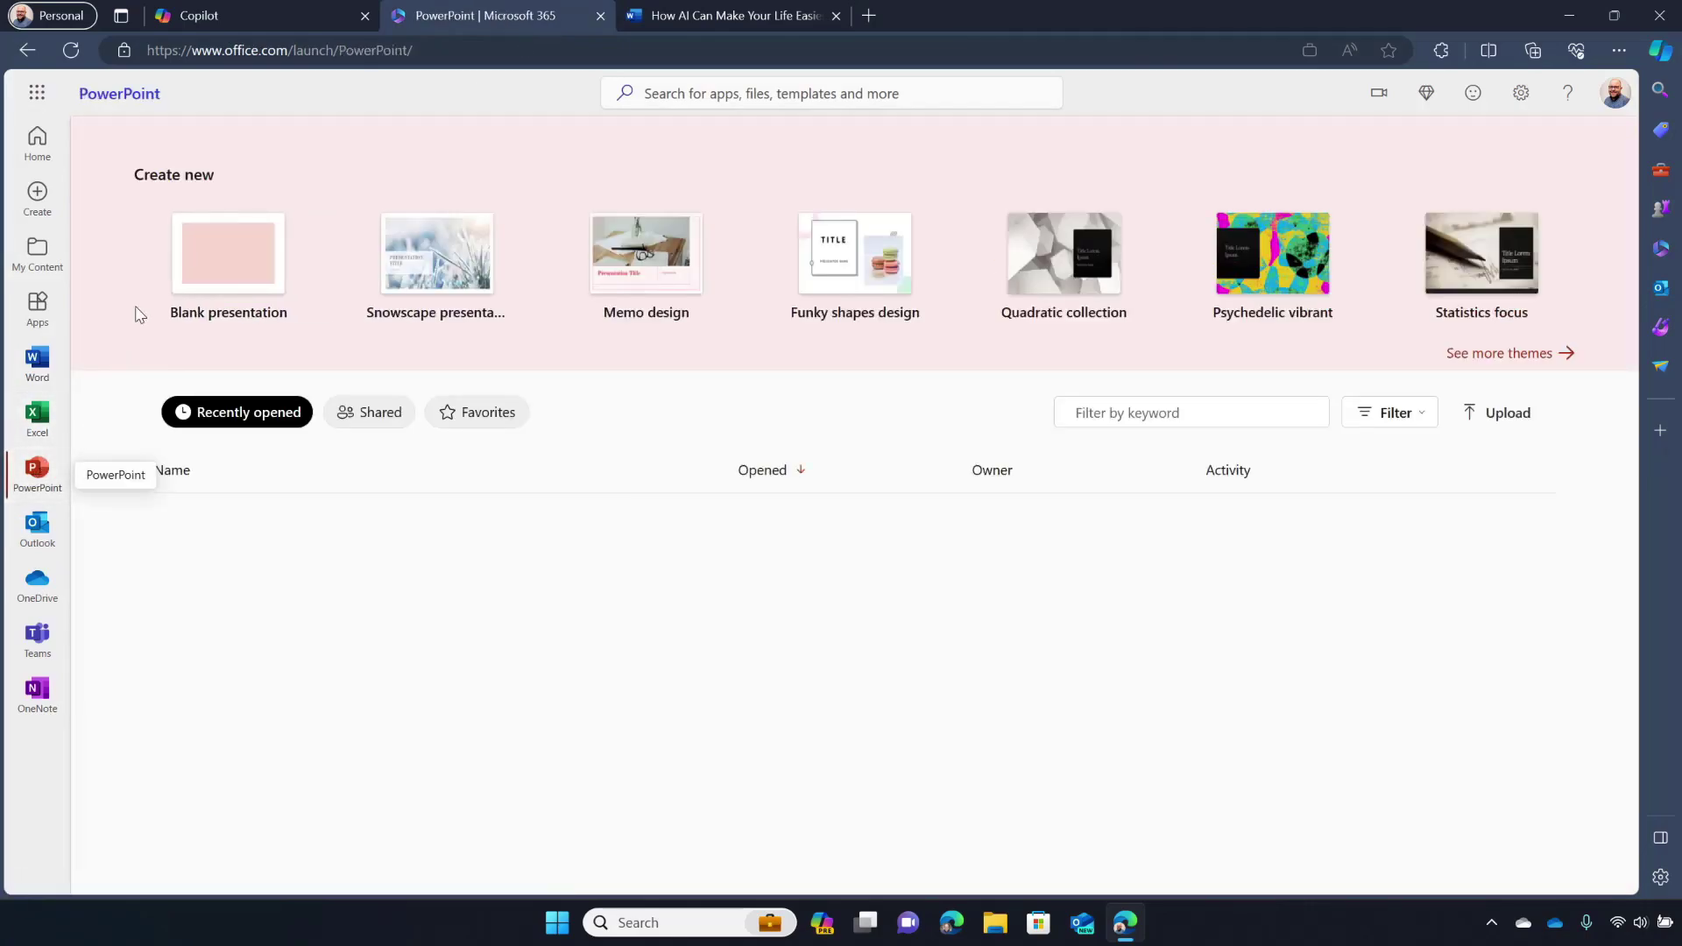
click(246, 223)
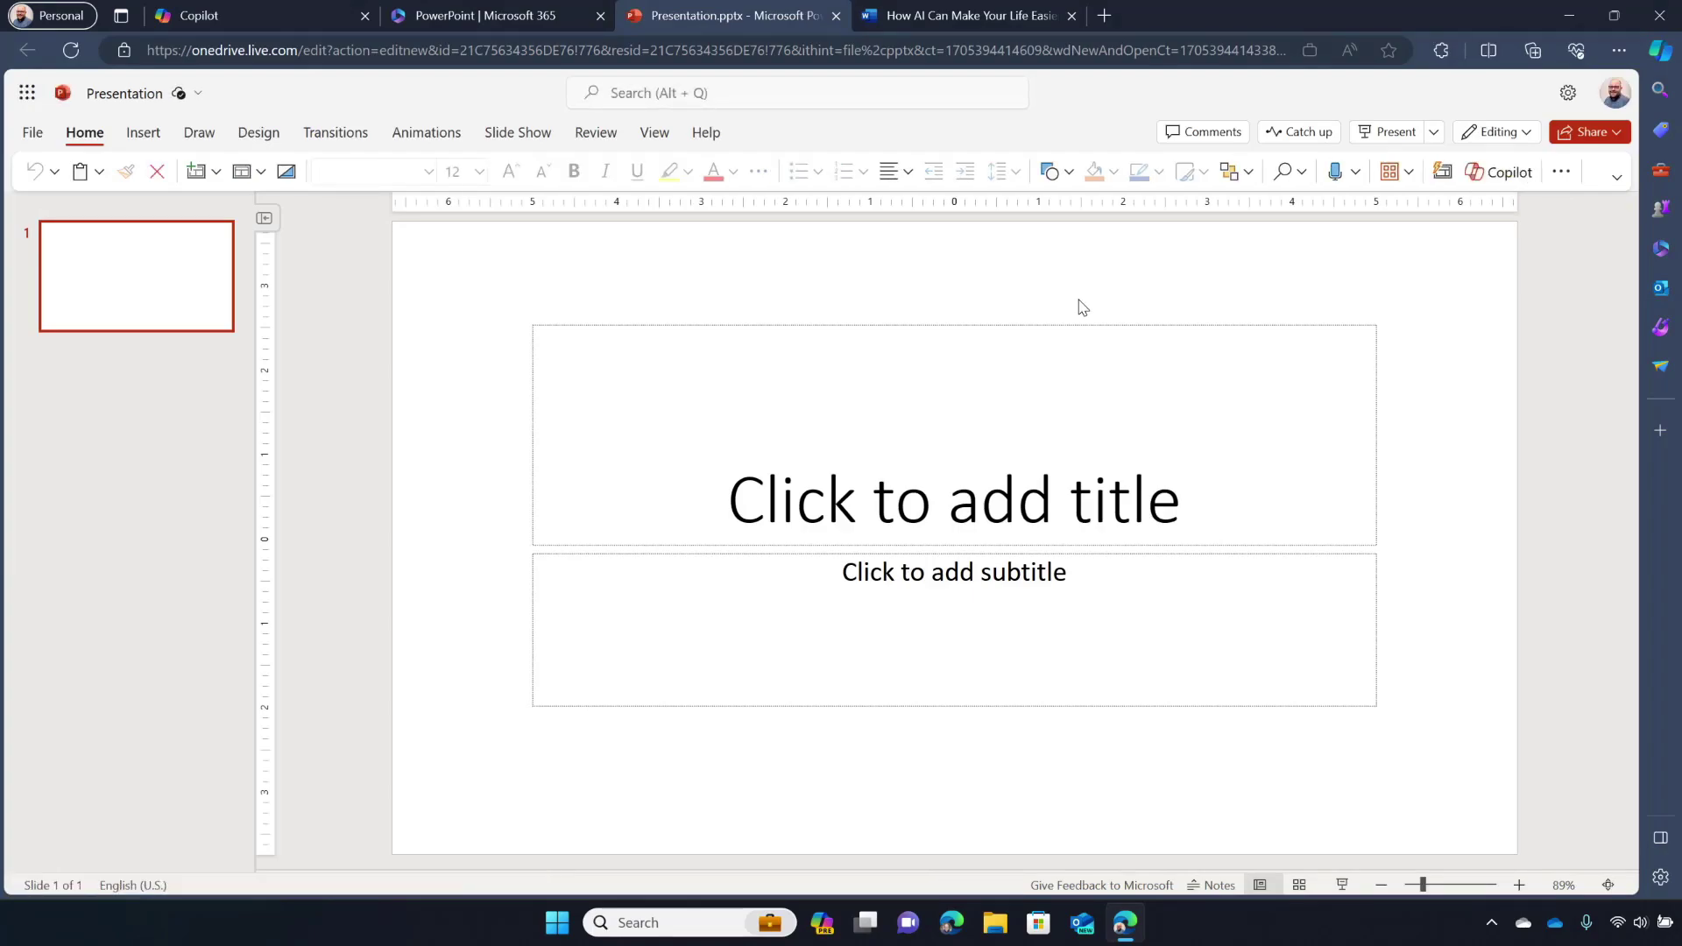
click(1496, 175)
click(1494, 178)
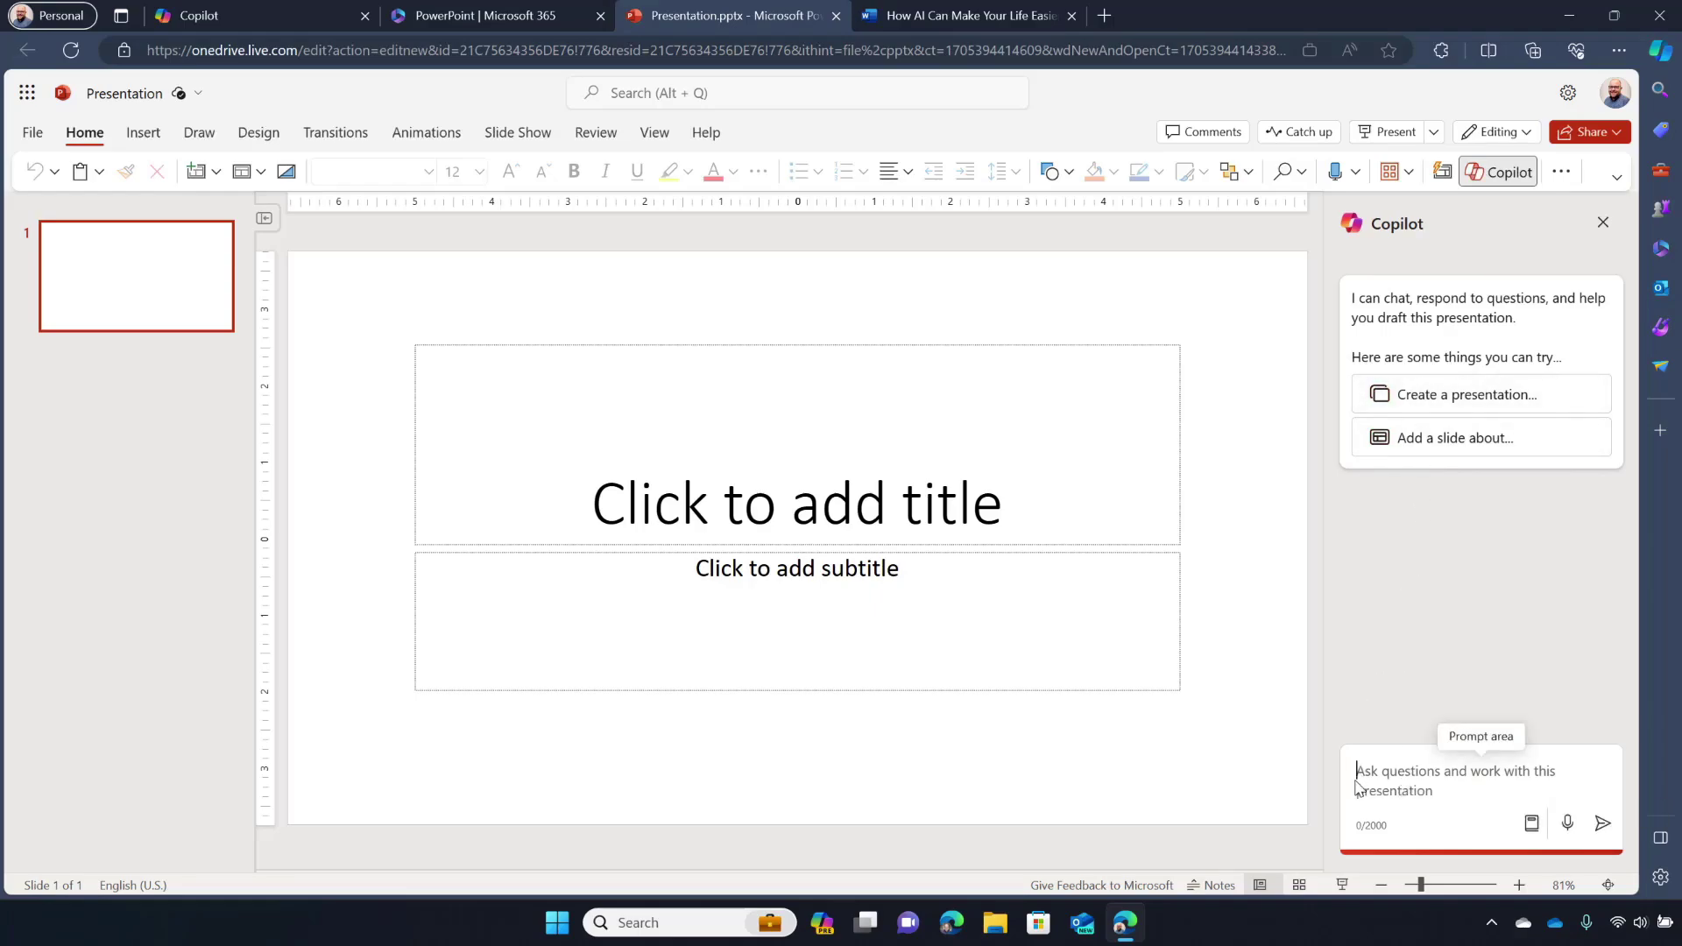
Send Copilot the prompt 'Create a presentation about gravity' to generate the five-slide deck.
text(create a presentation about gravity)
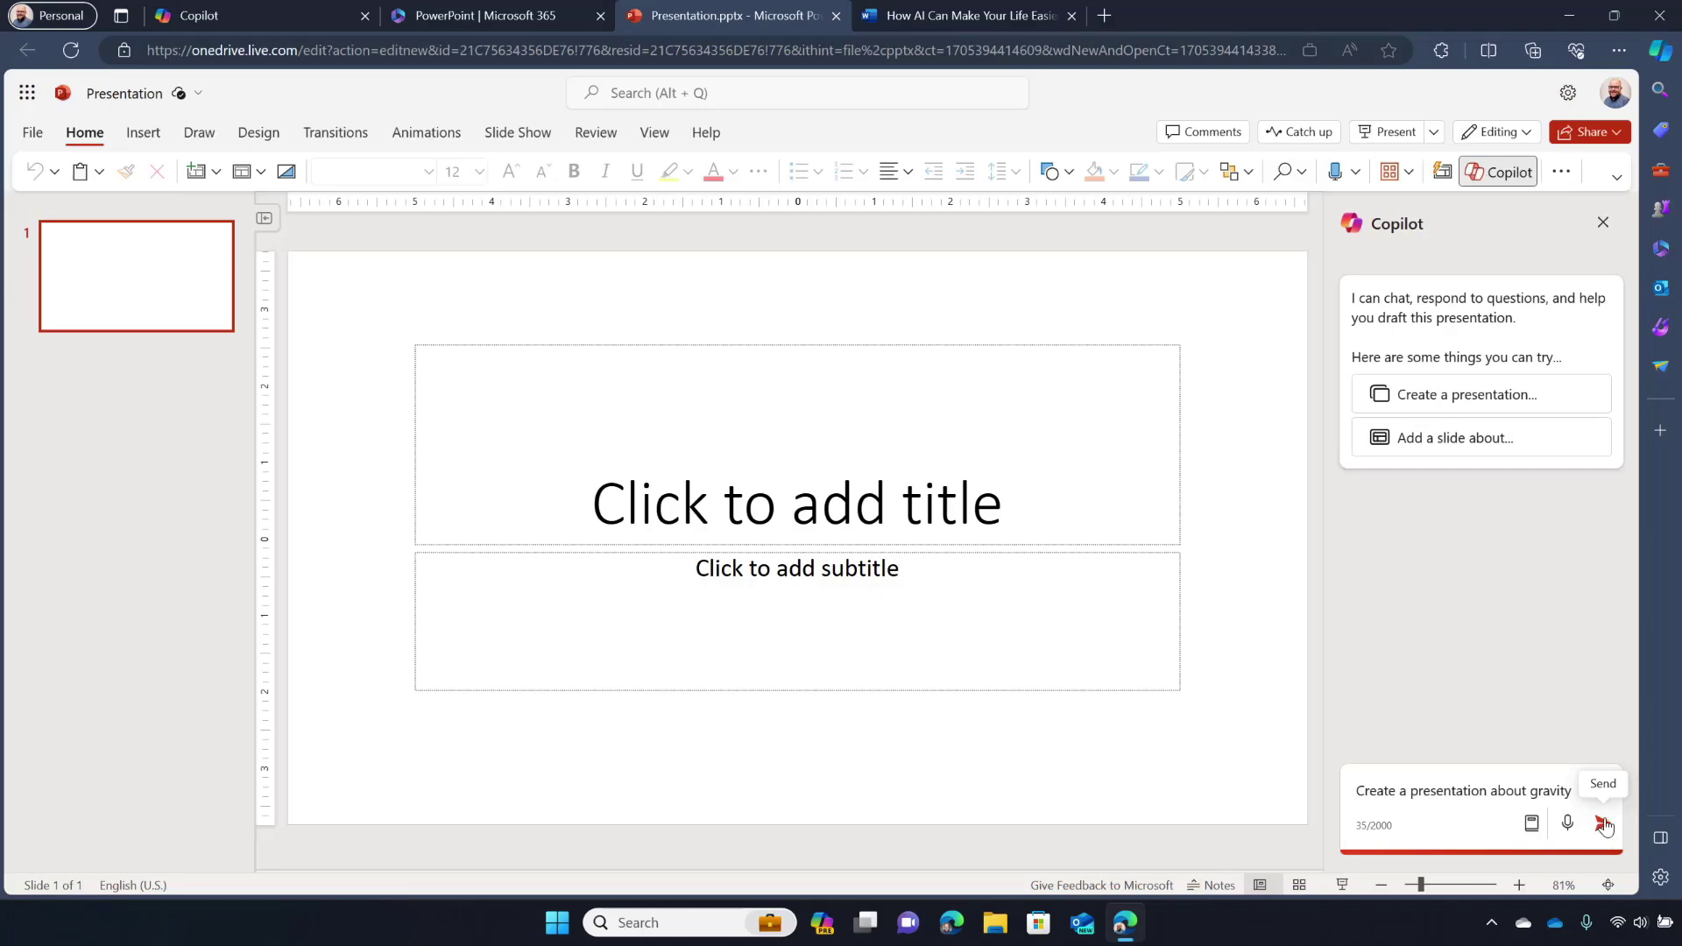
click(1603, 825)
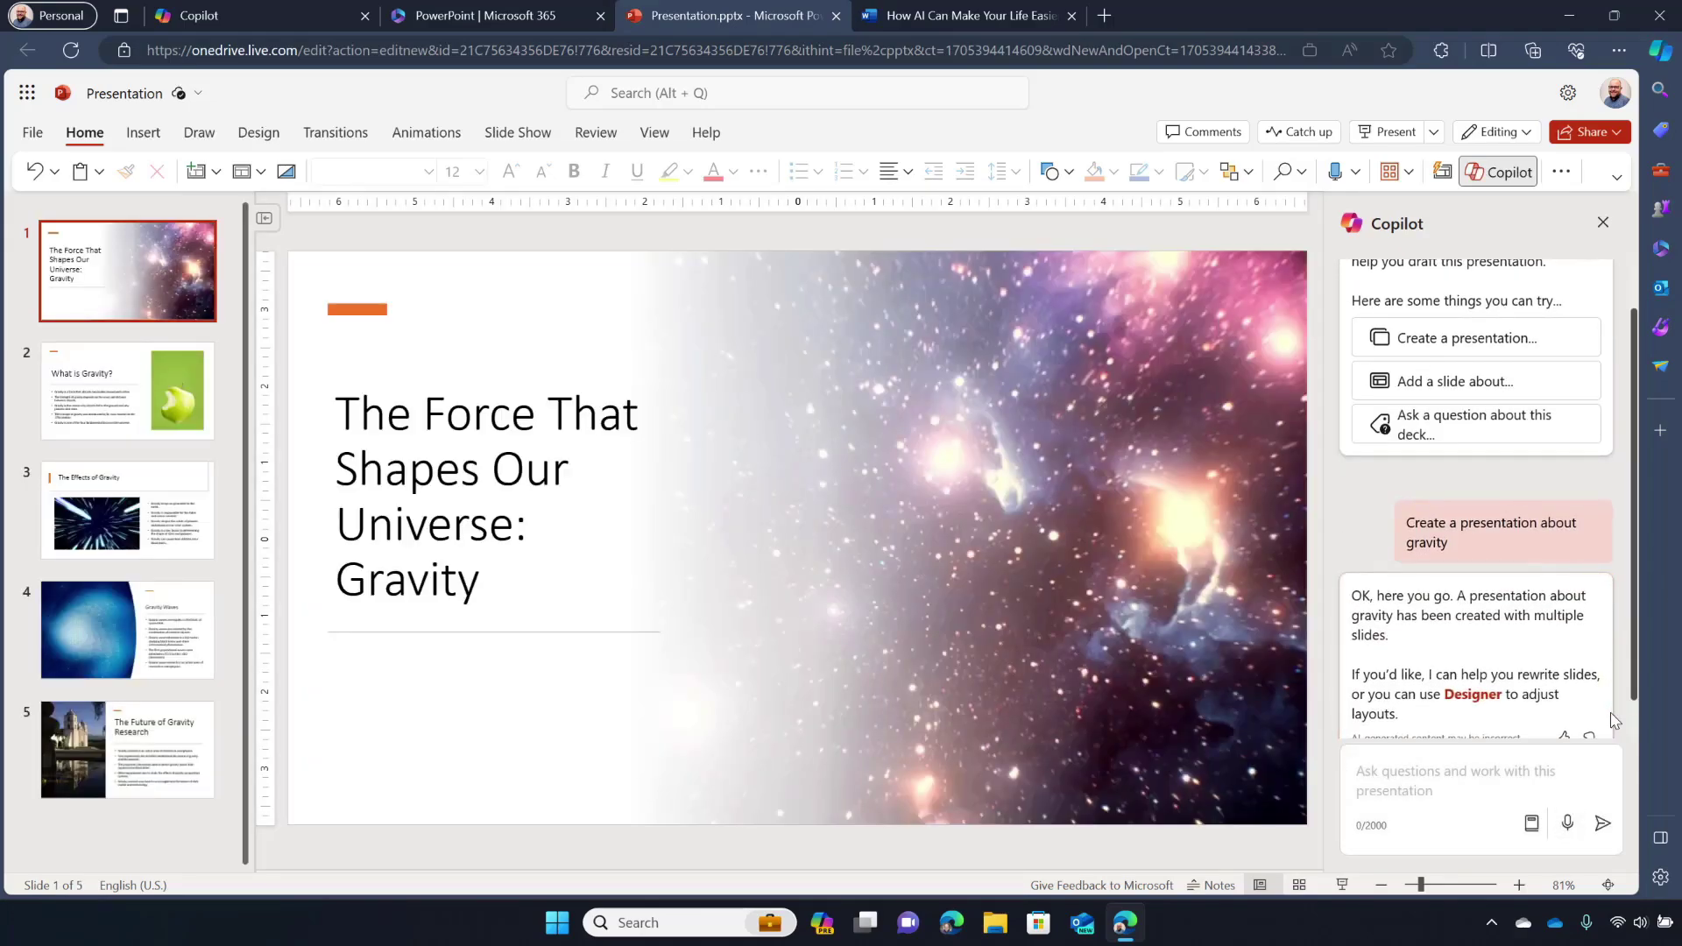
Look over the Gravity Waves and Future of Gravity Research slides, then select The Effects of Gravity.
scroll(1517, 621, down, 1)
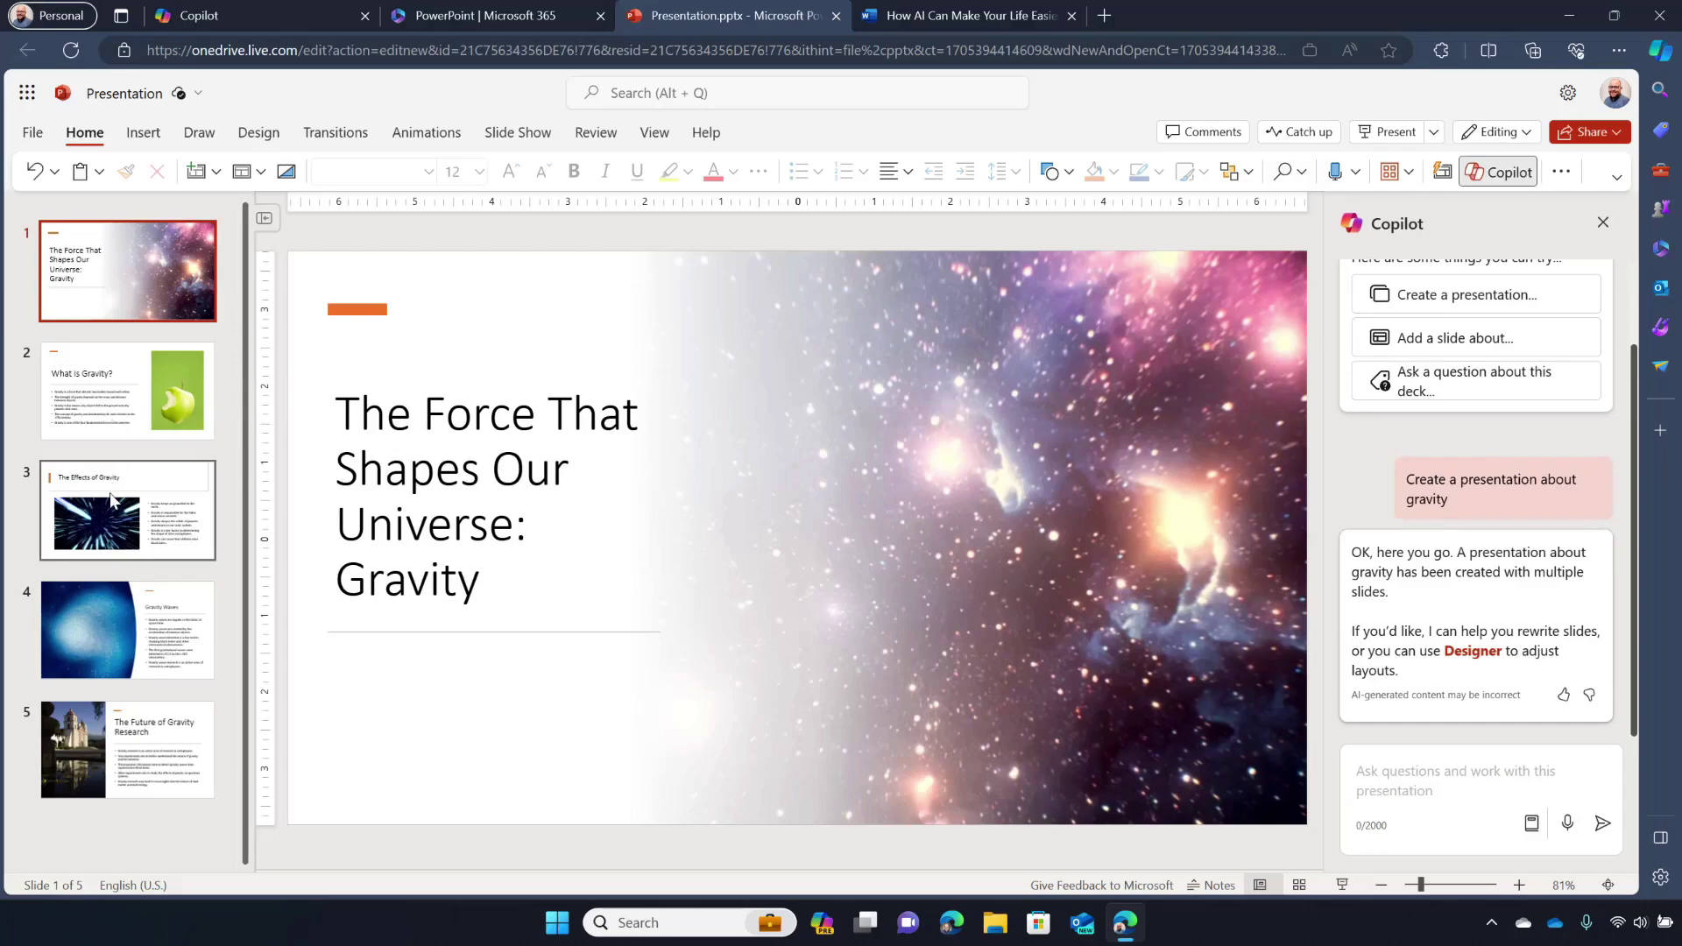
click(112, 661)
click(109, 762)
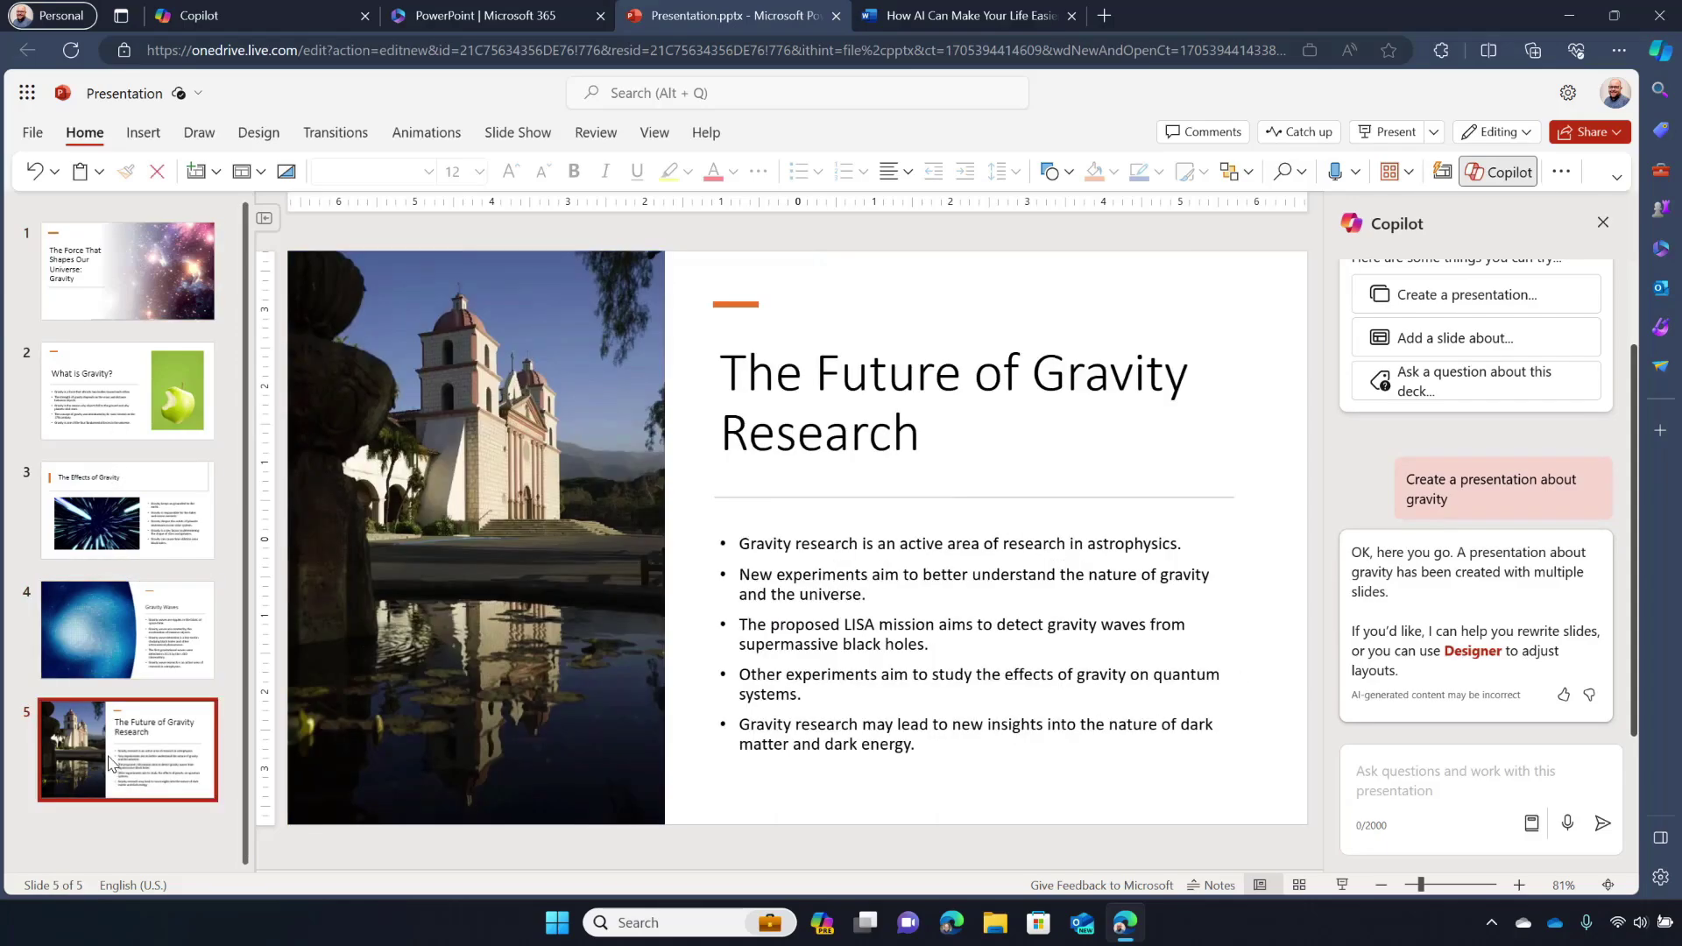
click(112, 537)
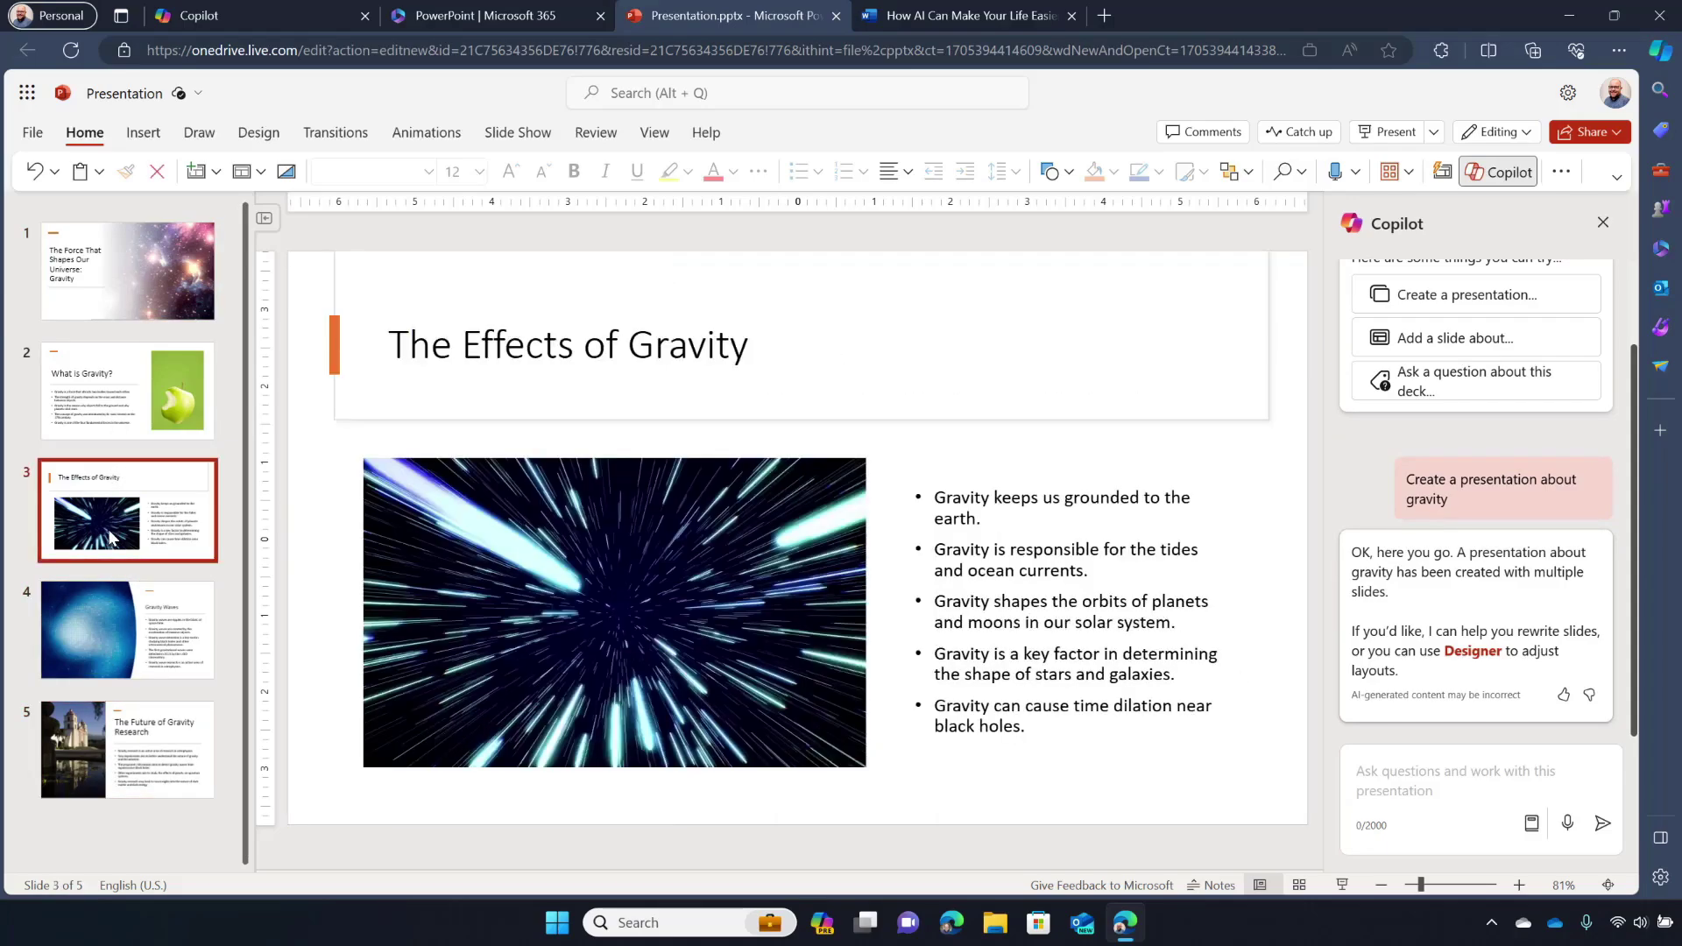
Have Copilot add two bullet points to this slide, show its speaker notes, and close the deck.
click(1407, 782)
text(add another two bullet points)
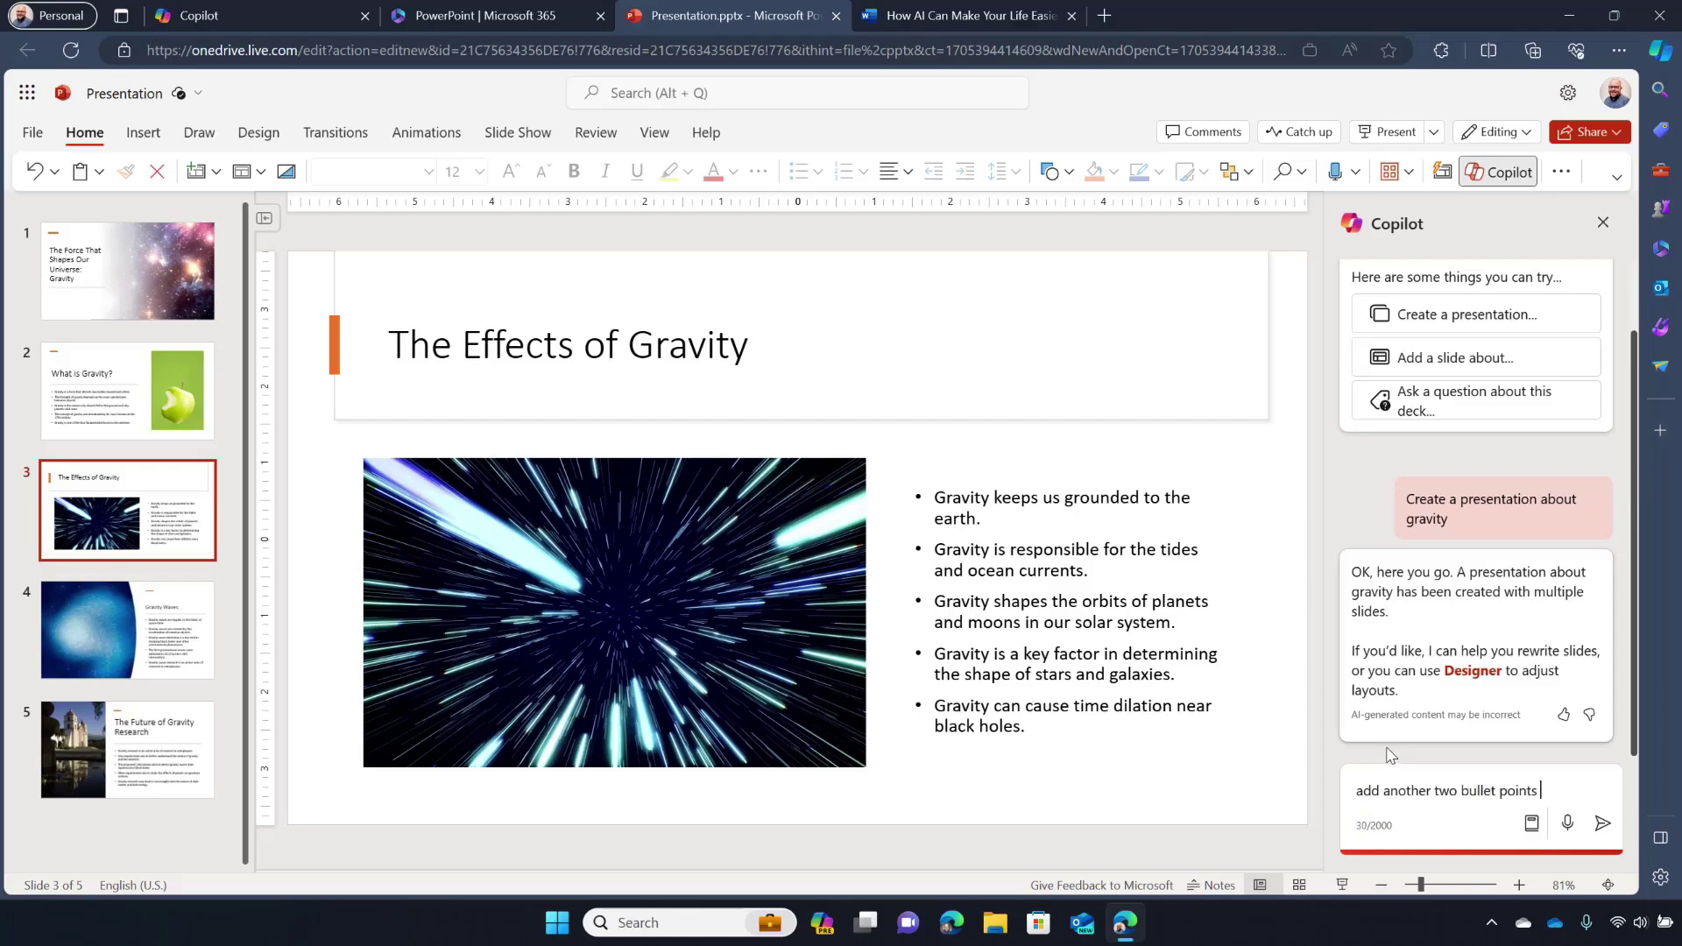
text(n this slide)
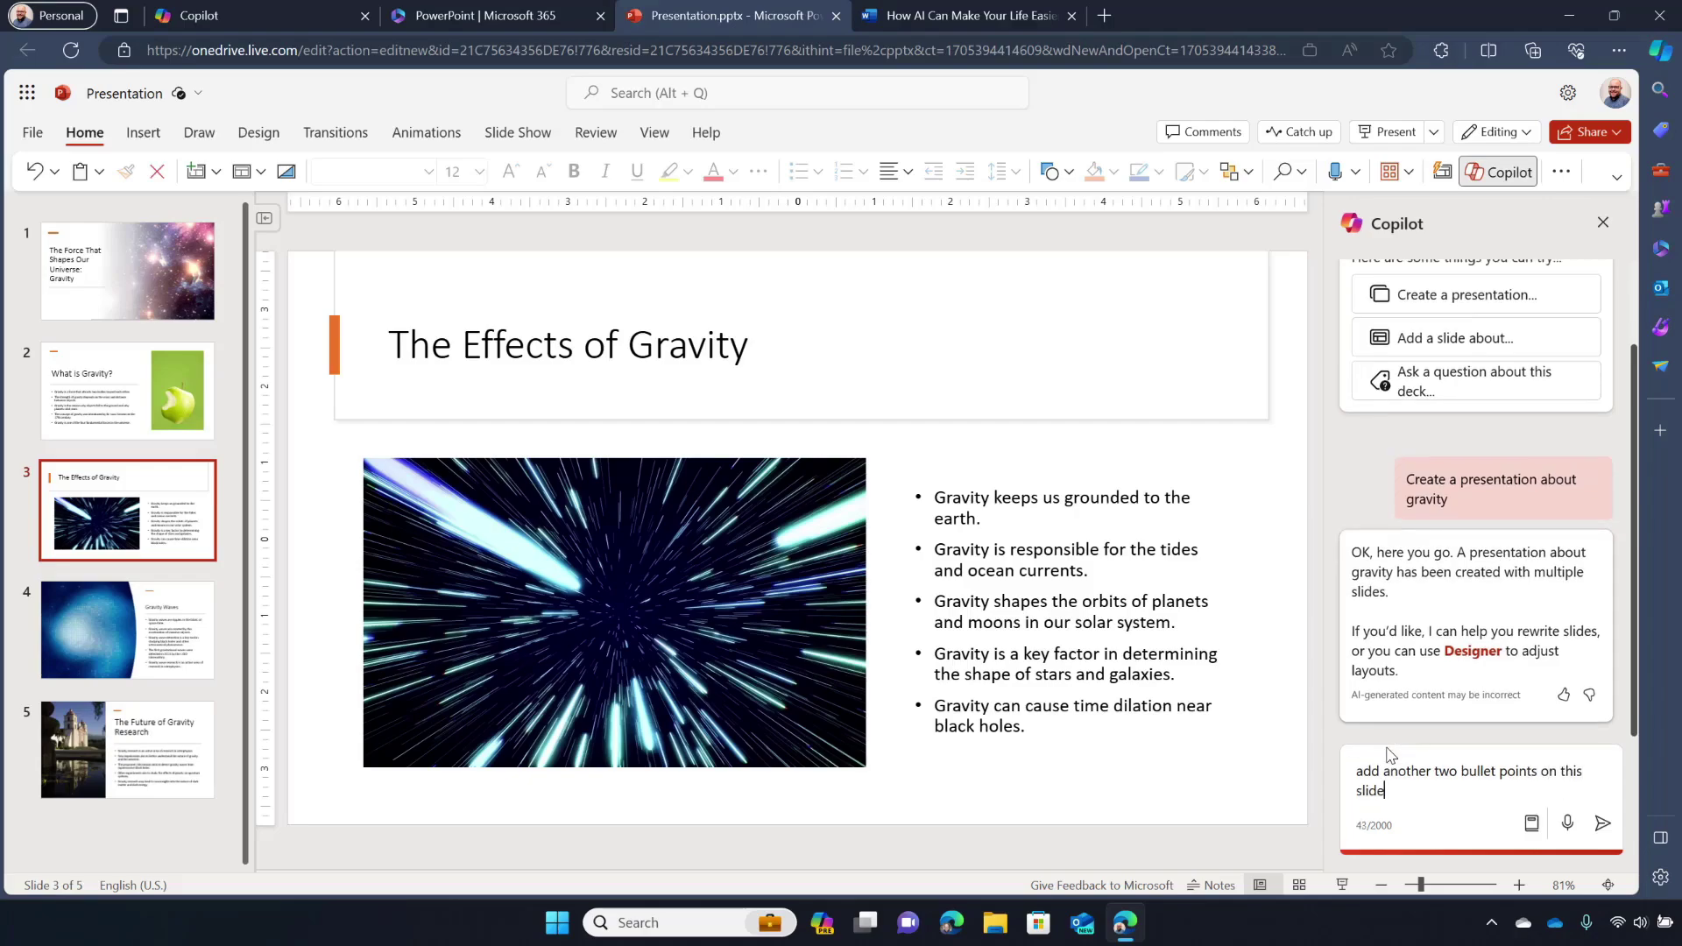
click(1602, 823)
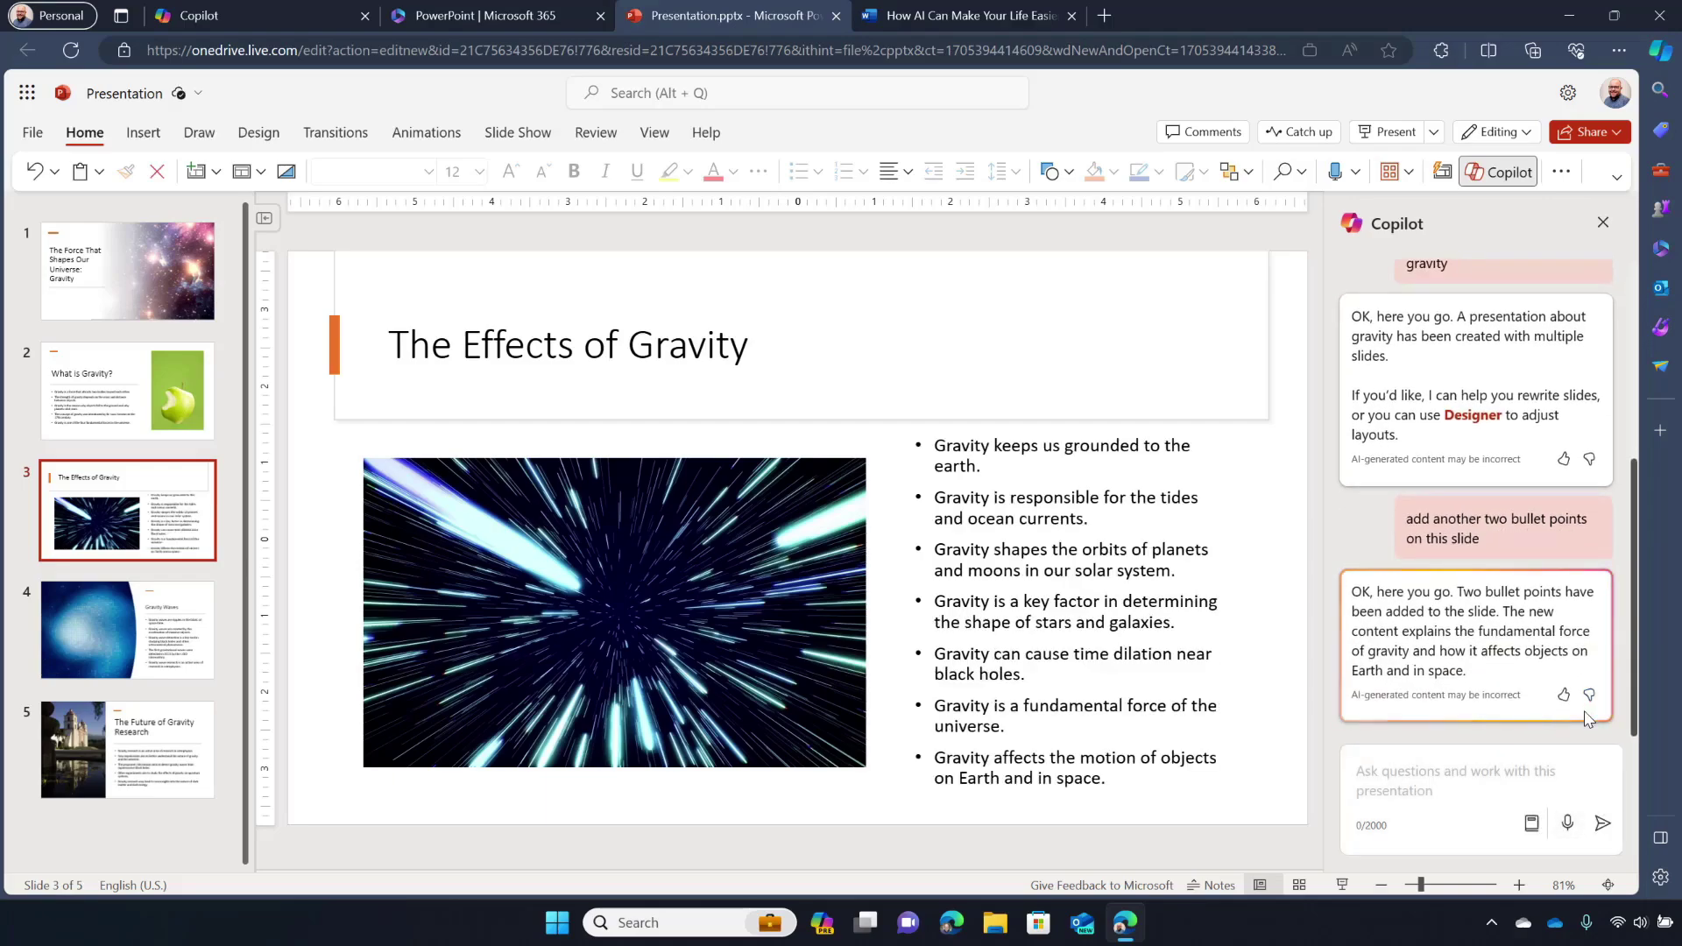
click(1213, 885)
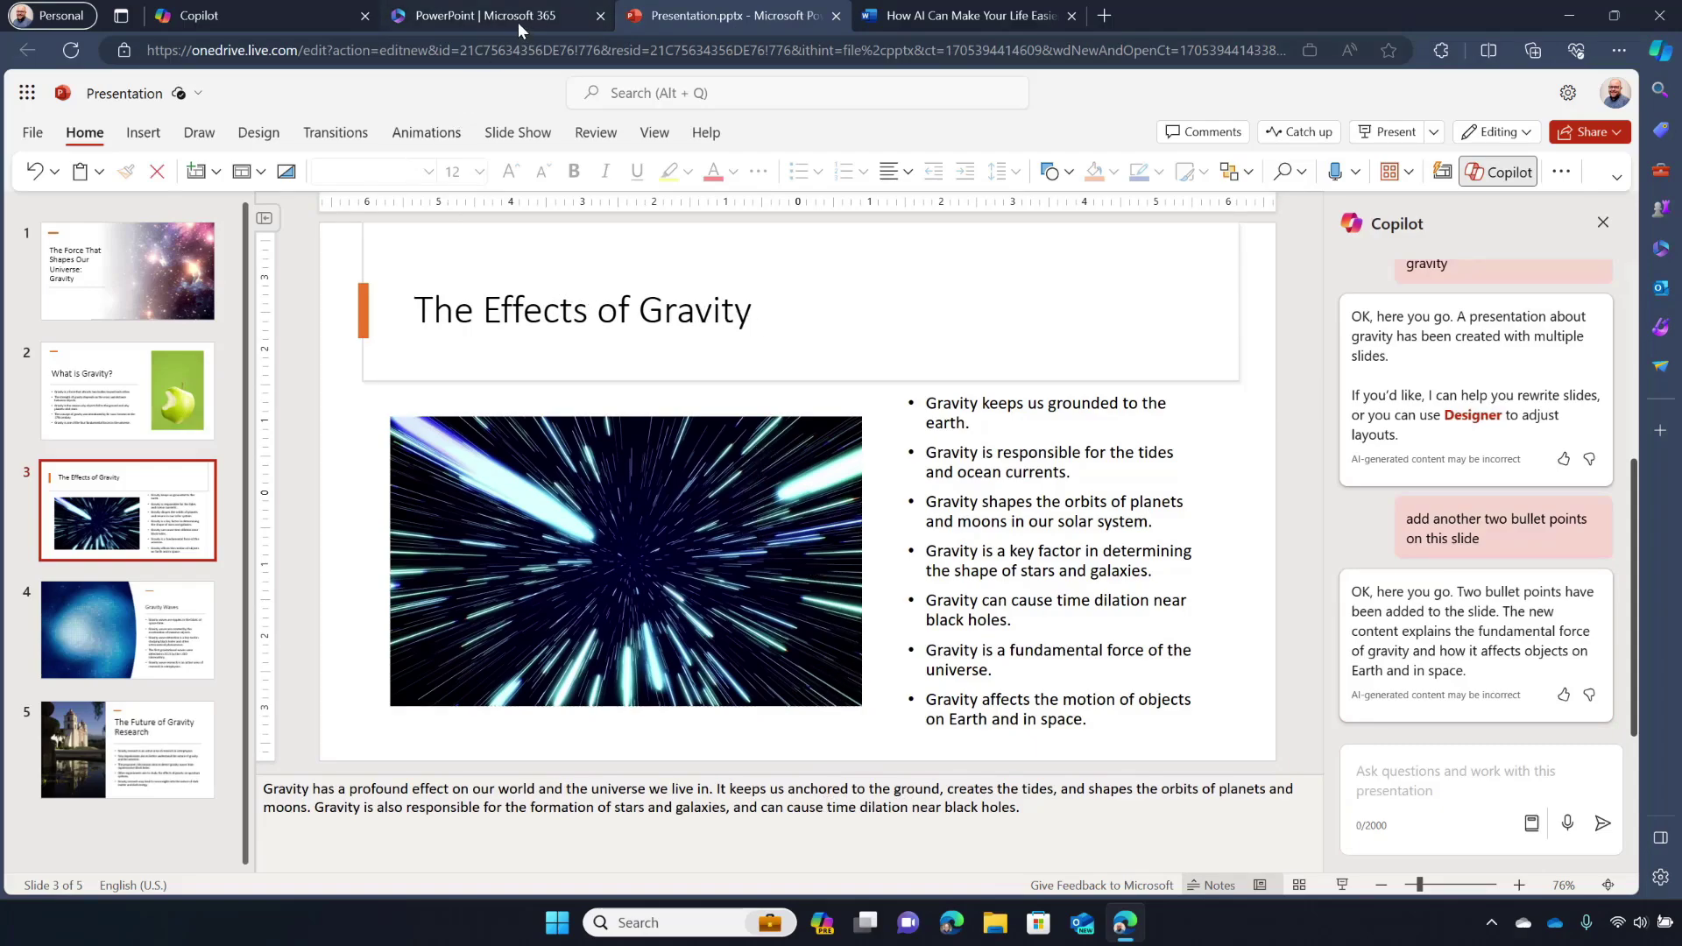
click(834, 16)
Close the Word blog document tab and return to Microsoft 365 Home via the app rail.
click(834, 17)
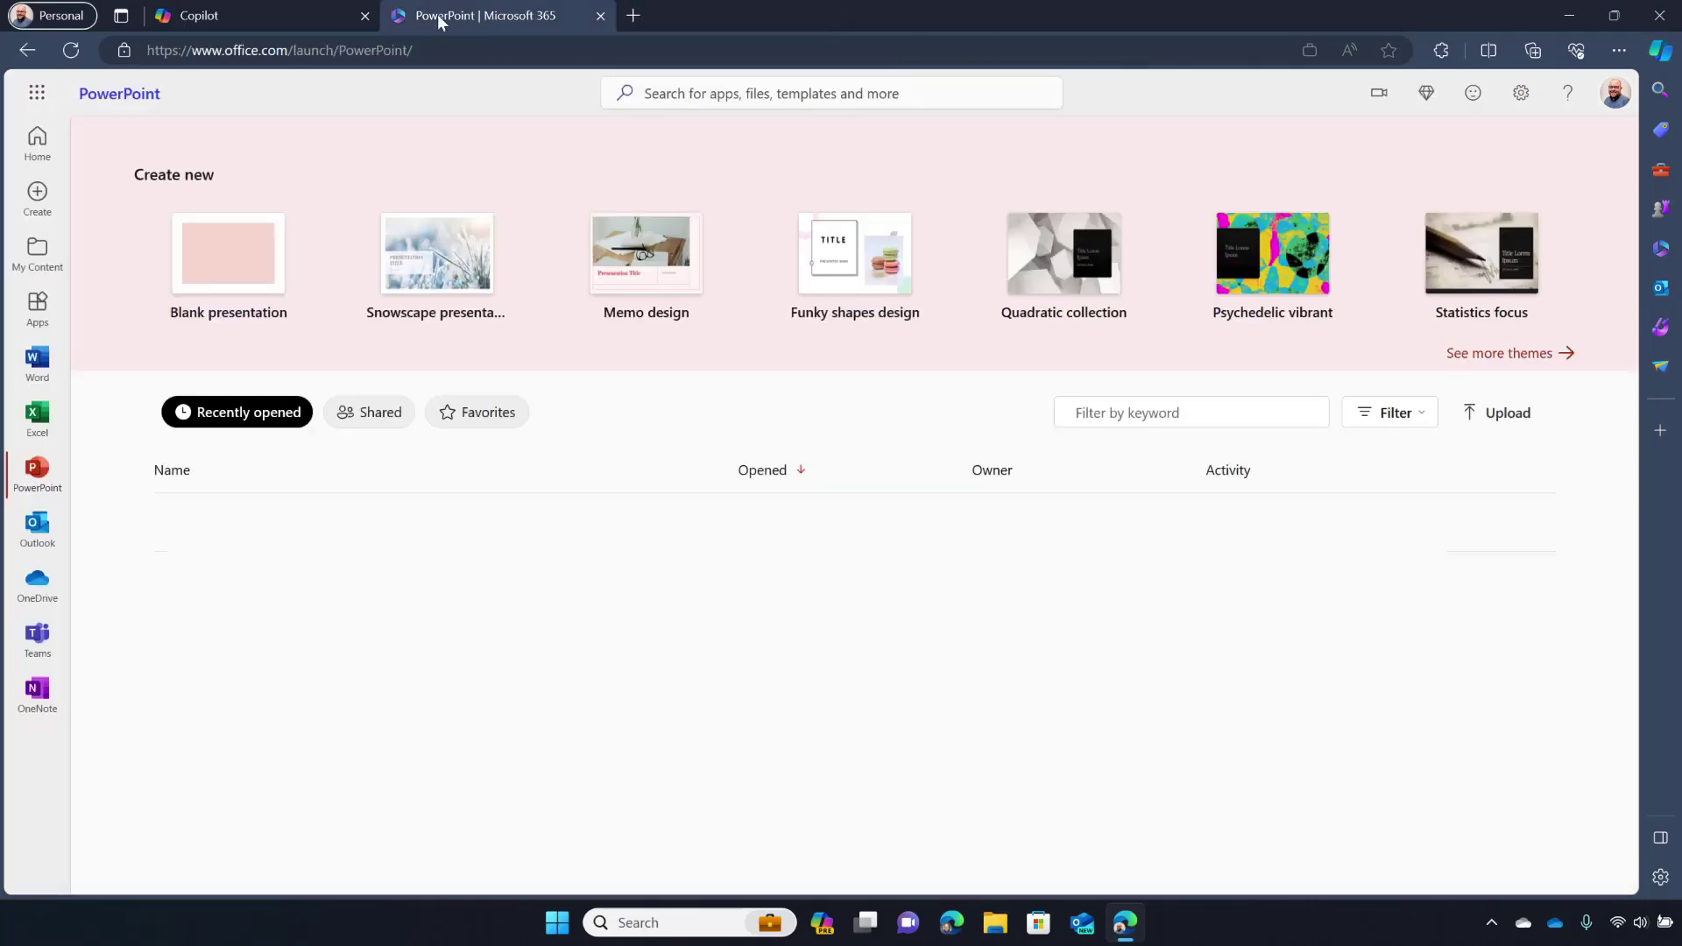
click(37, 140)
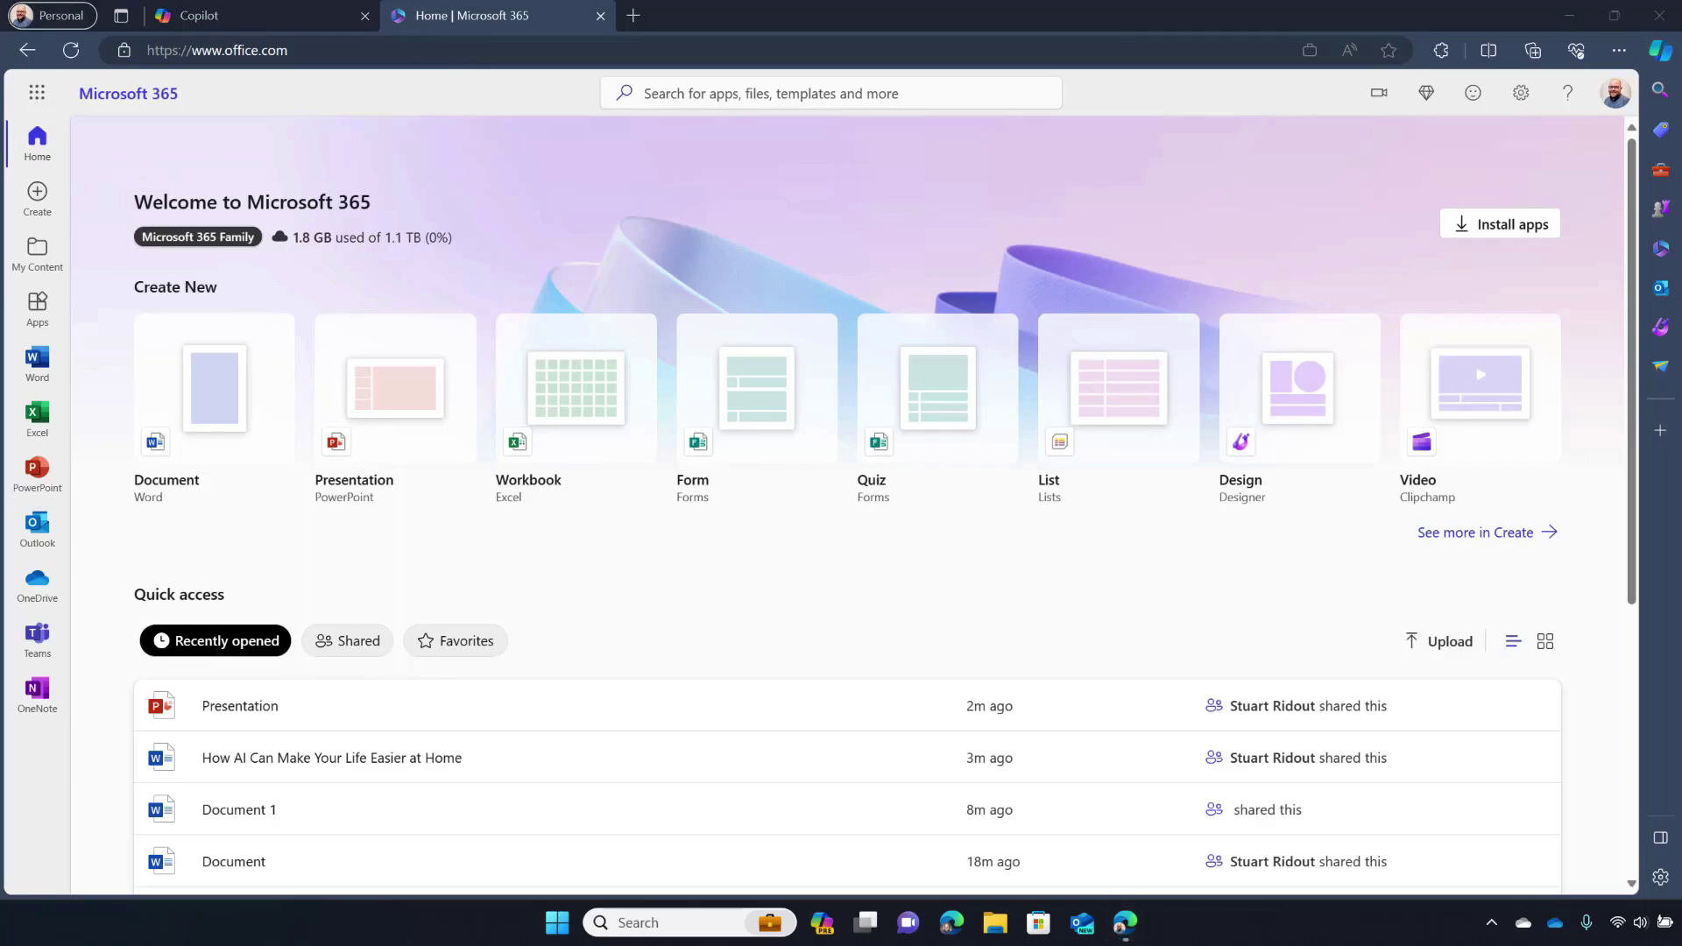
Start a new Outlook email and enter a Draft with Copilot prompt congratulating the school drama team.
click(50, 527)
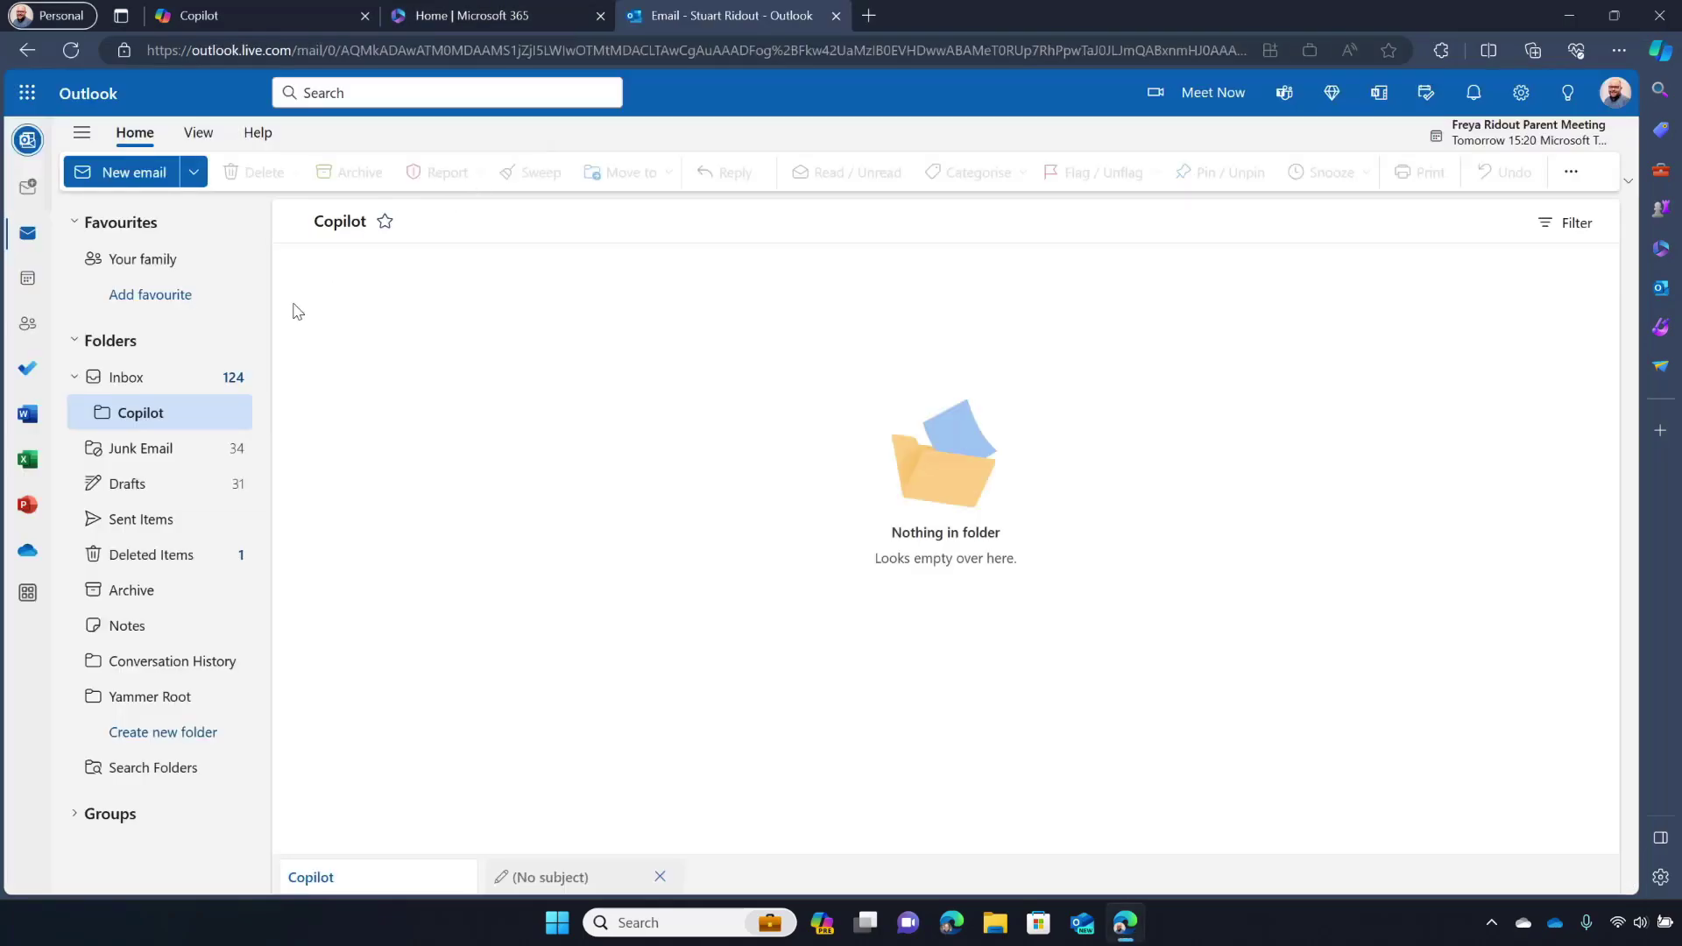
click(140, 173)
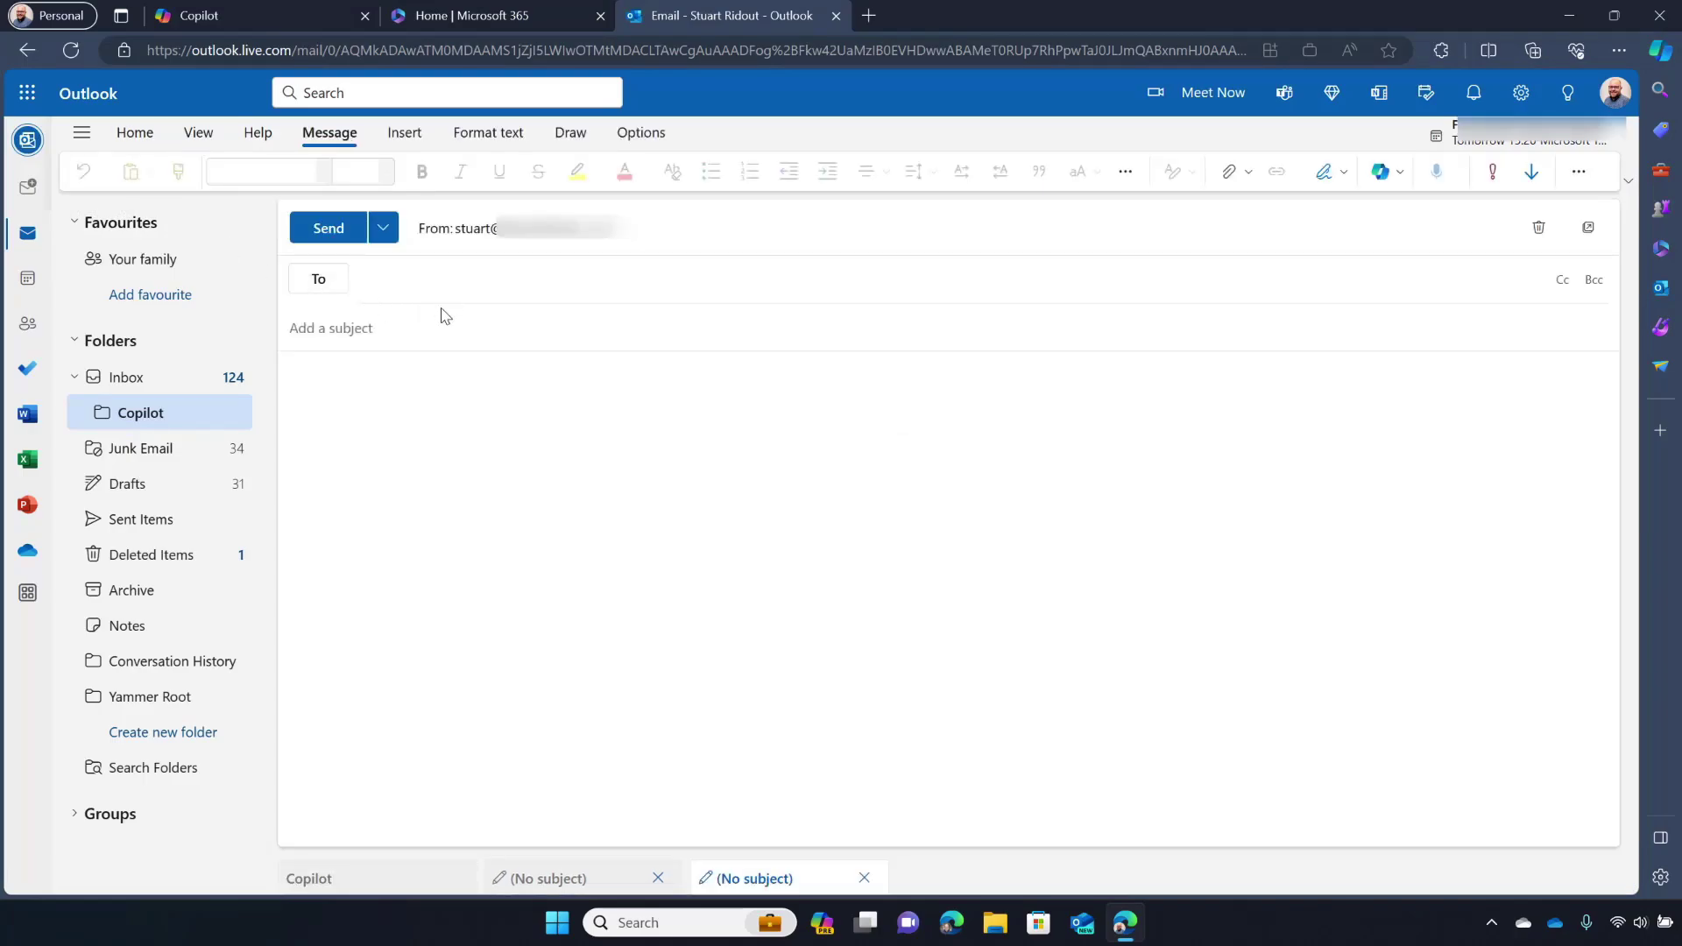
click(409, 424)
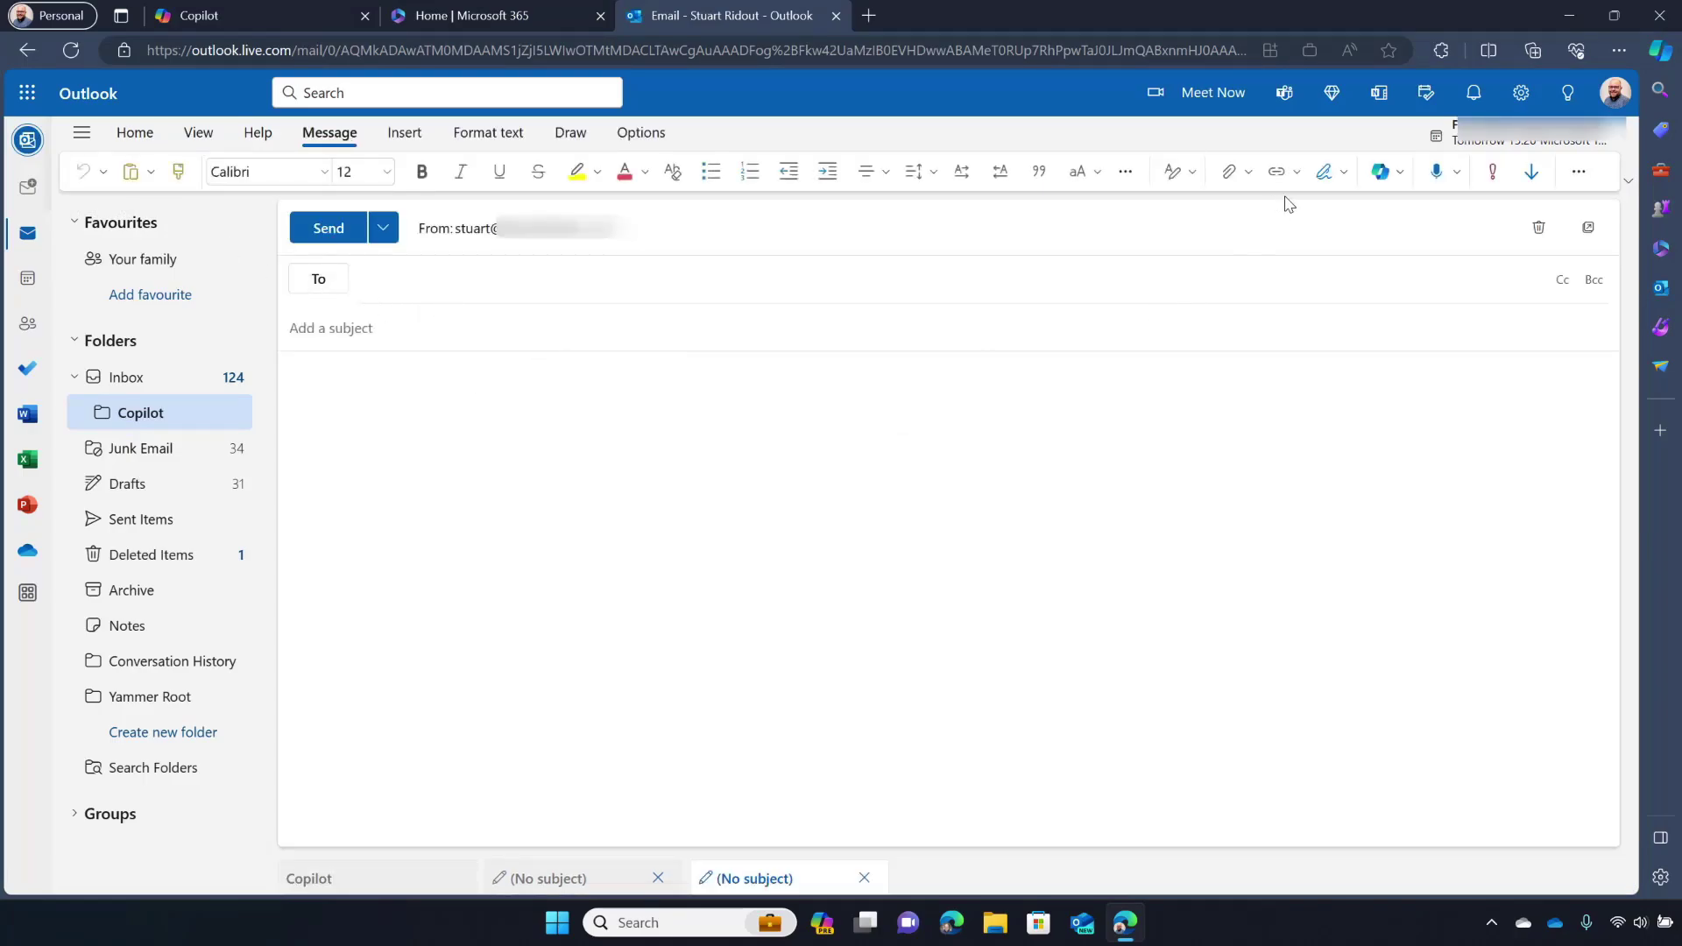
click(1389, 175)
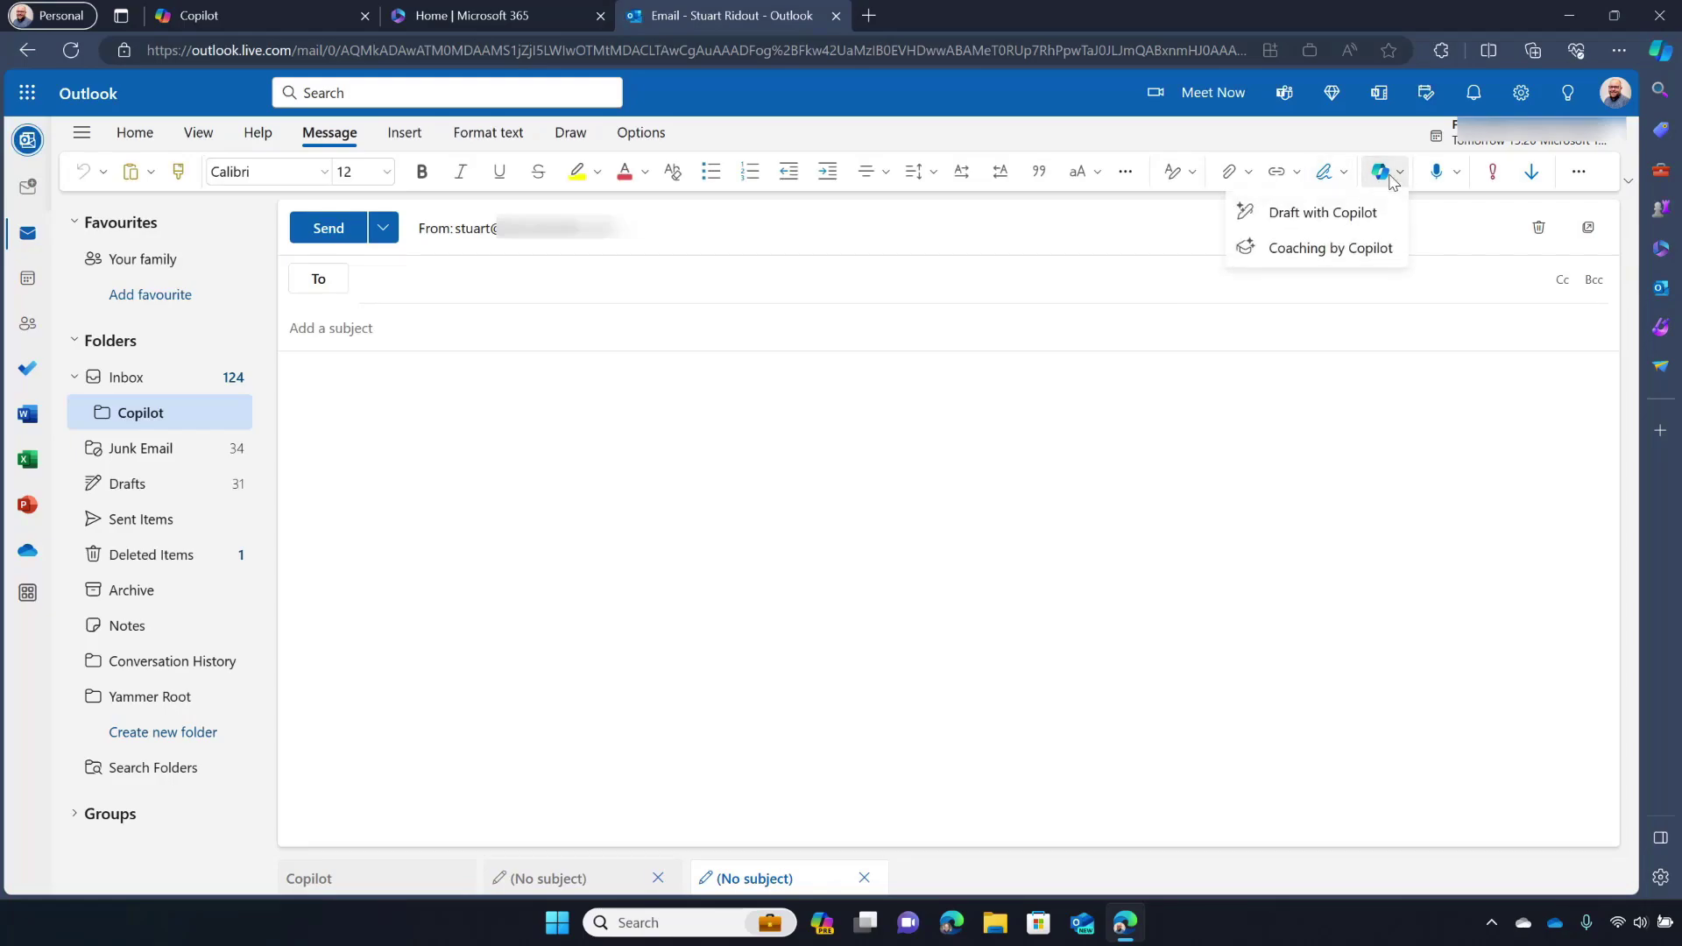
click(1382, 214)
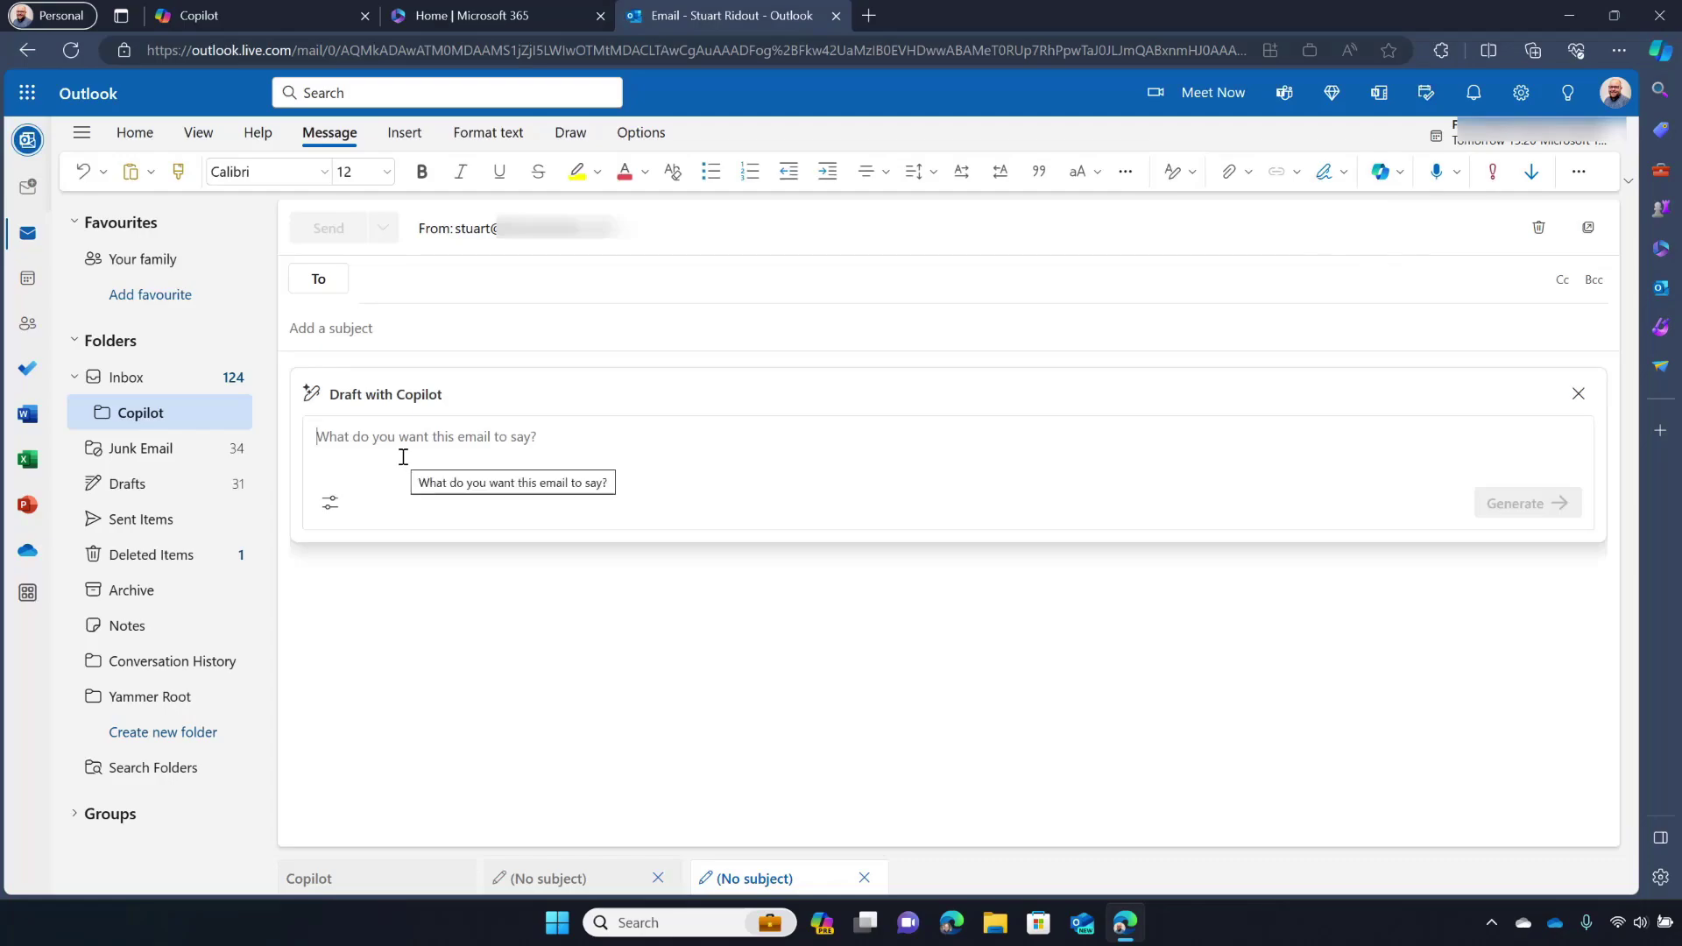
text(Write a letter to)
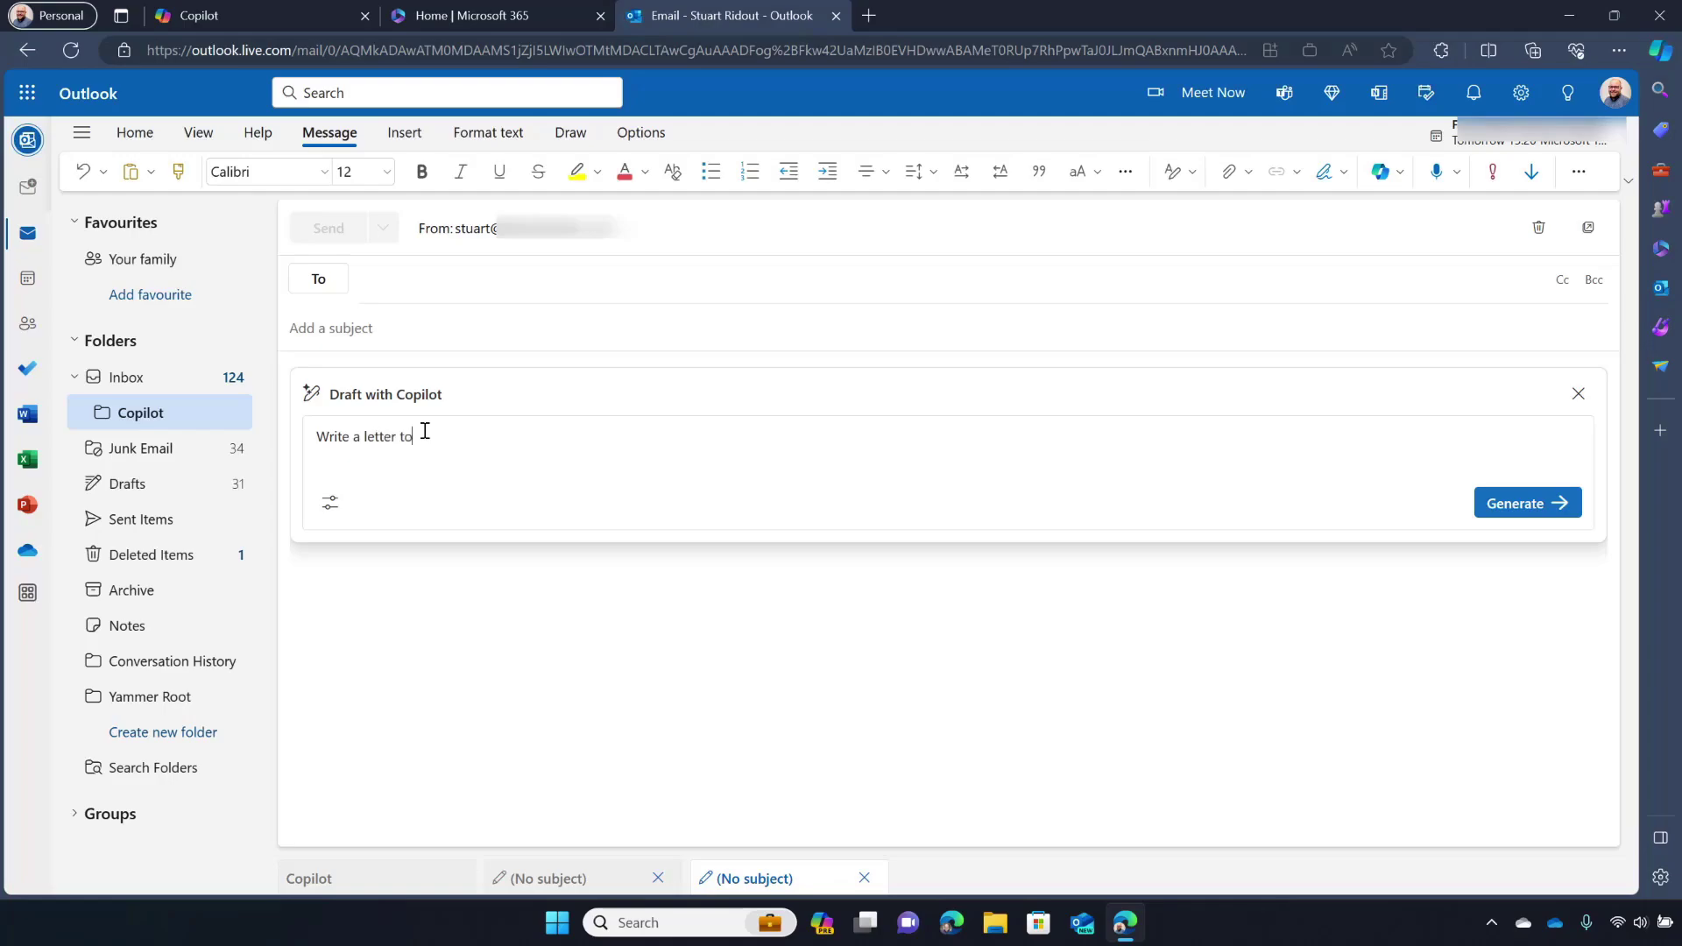
text( my child's school congratulating the drama team on their recent performance of High School Musical)
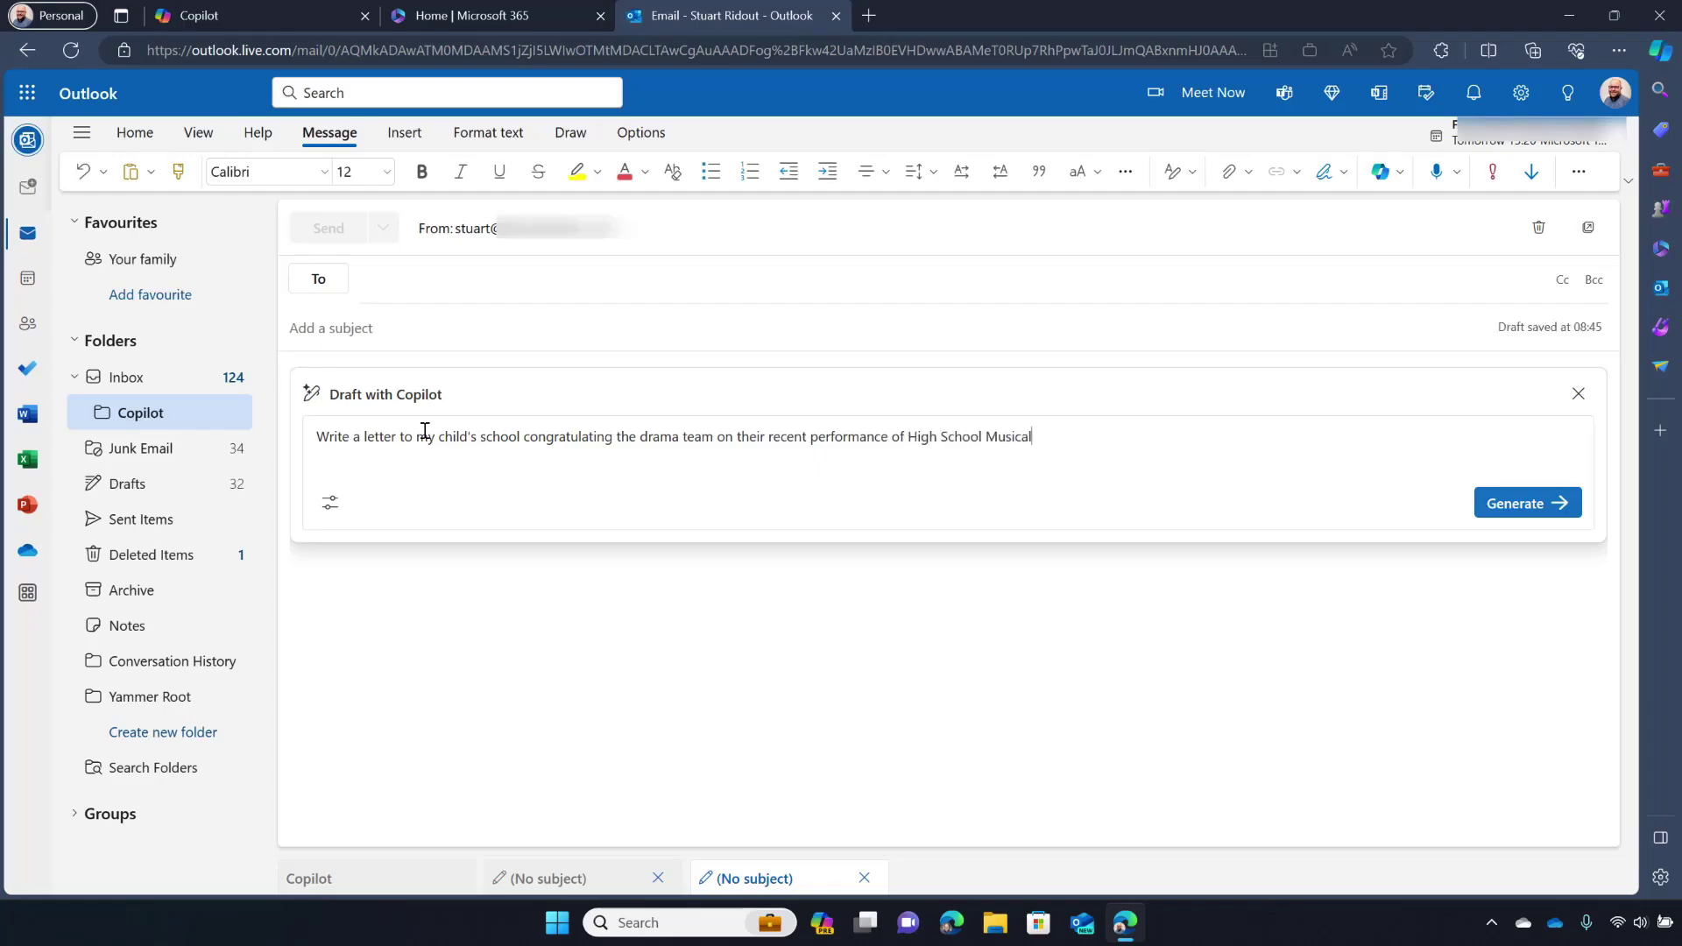
text(.  Thank them for their dedication and tim)
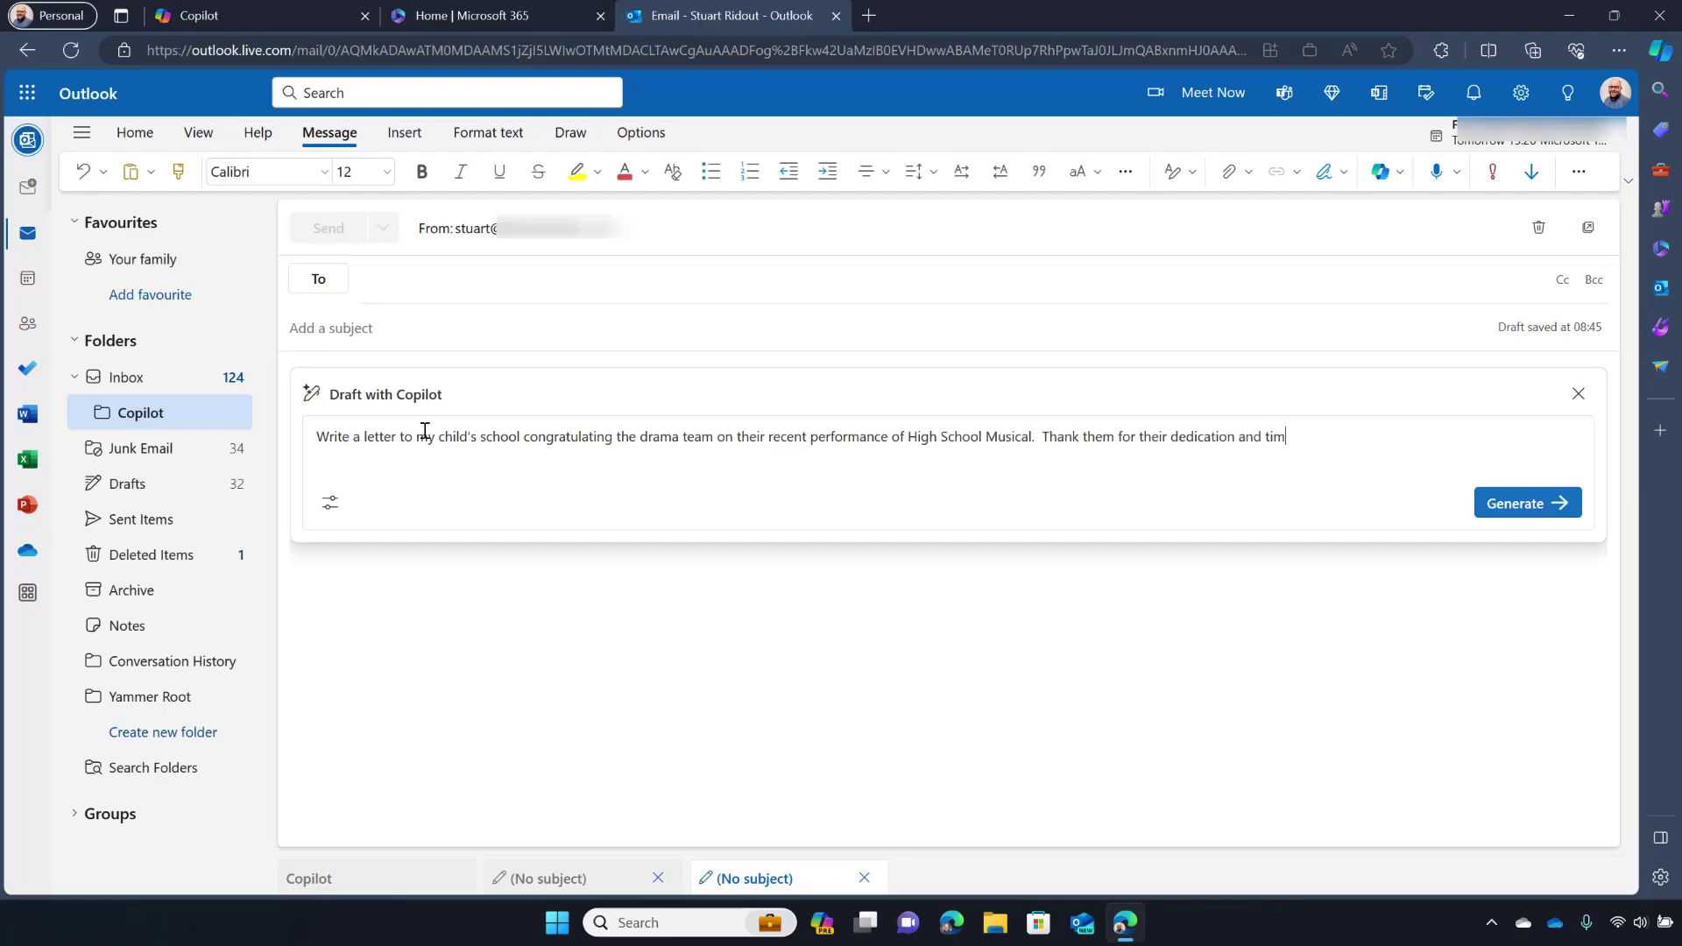
text(e they've given up for their students.)
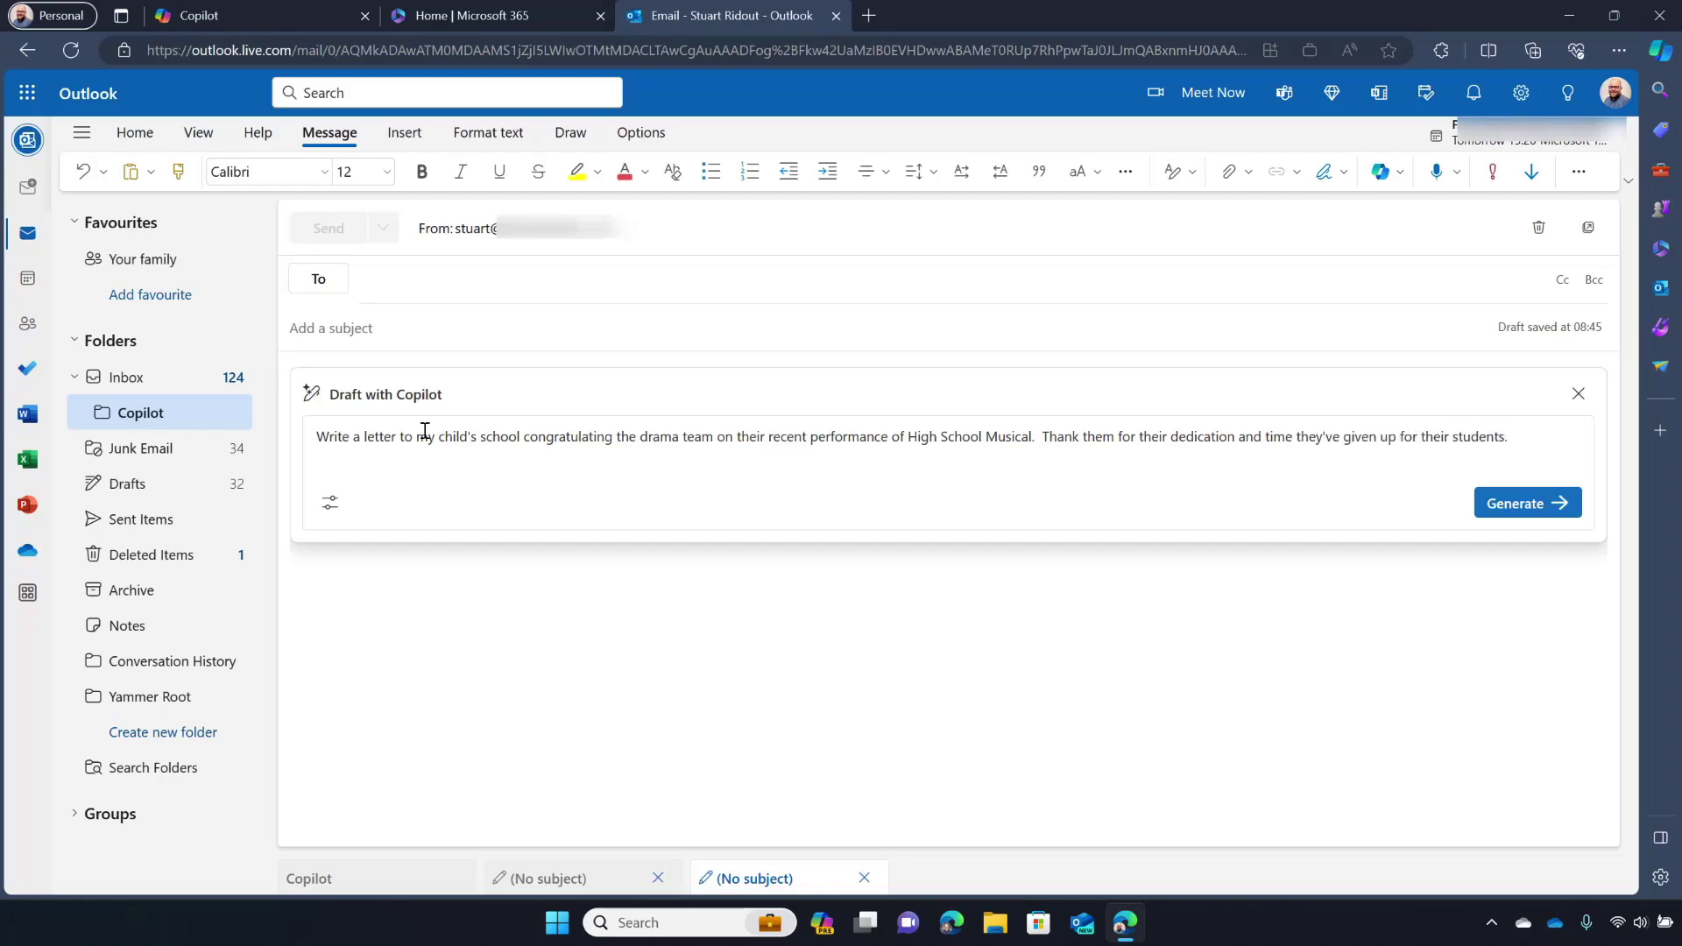
Generate the Copilot letter and refine it to be longer, with a greeting and sign-off.
click(1506, 502)
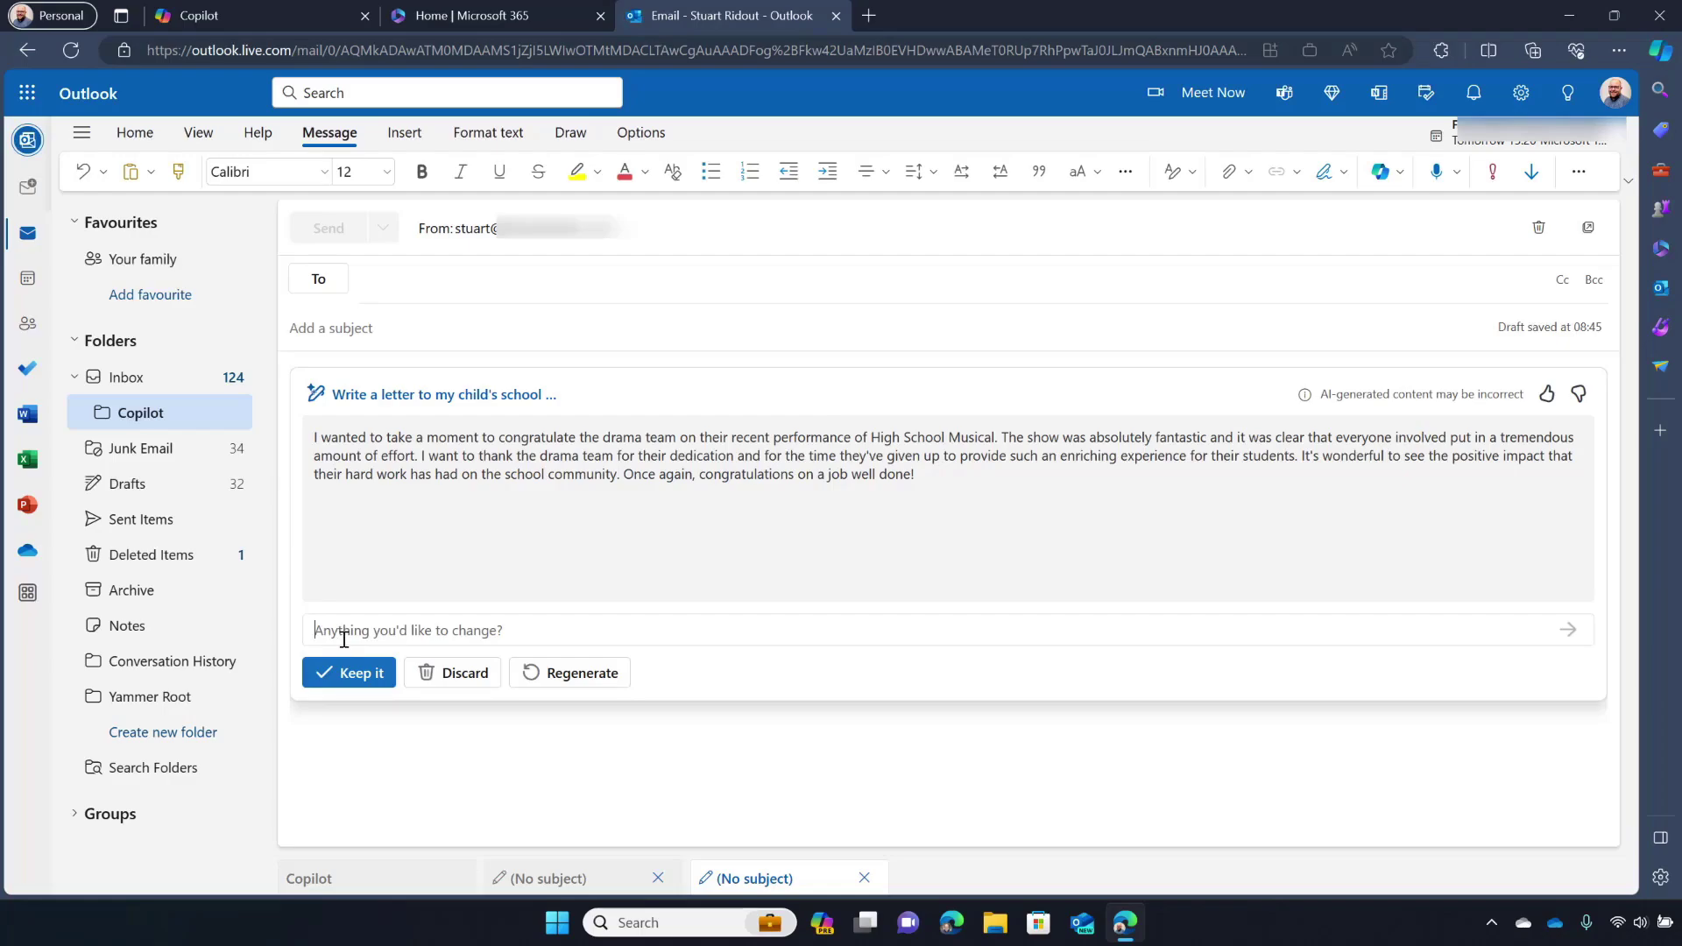
text(Make it longer and add a 'Dear dra)
text(ma )
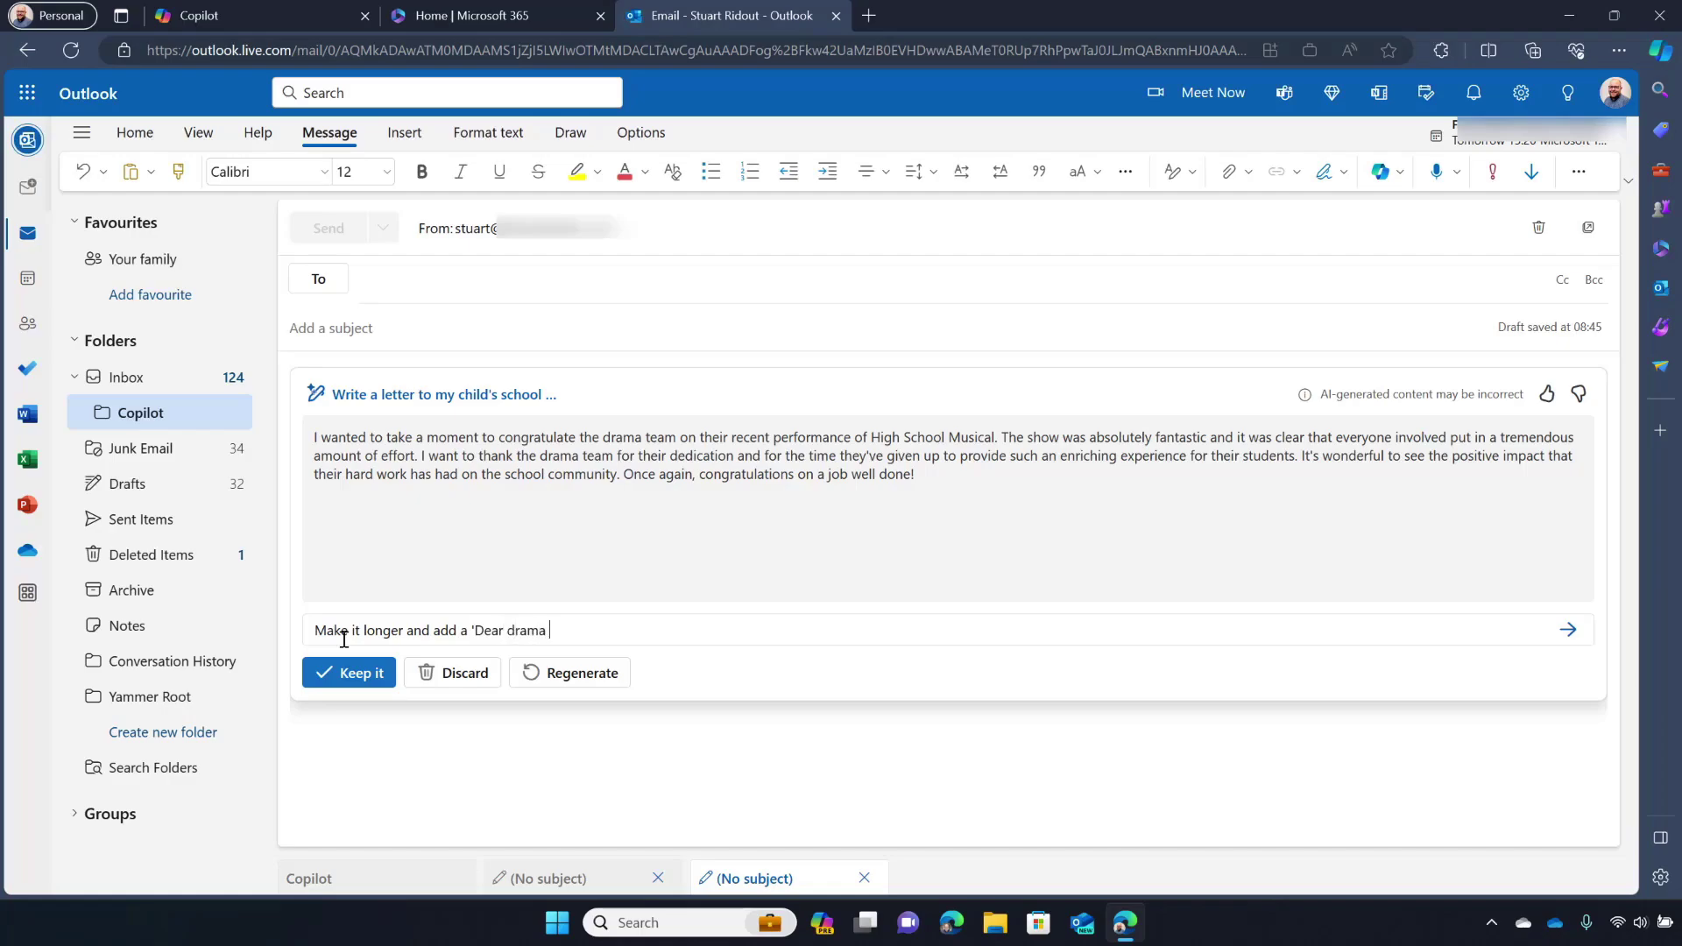
text(team' at the top.  Add a sign off at the bottom)
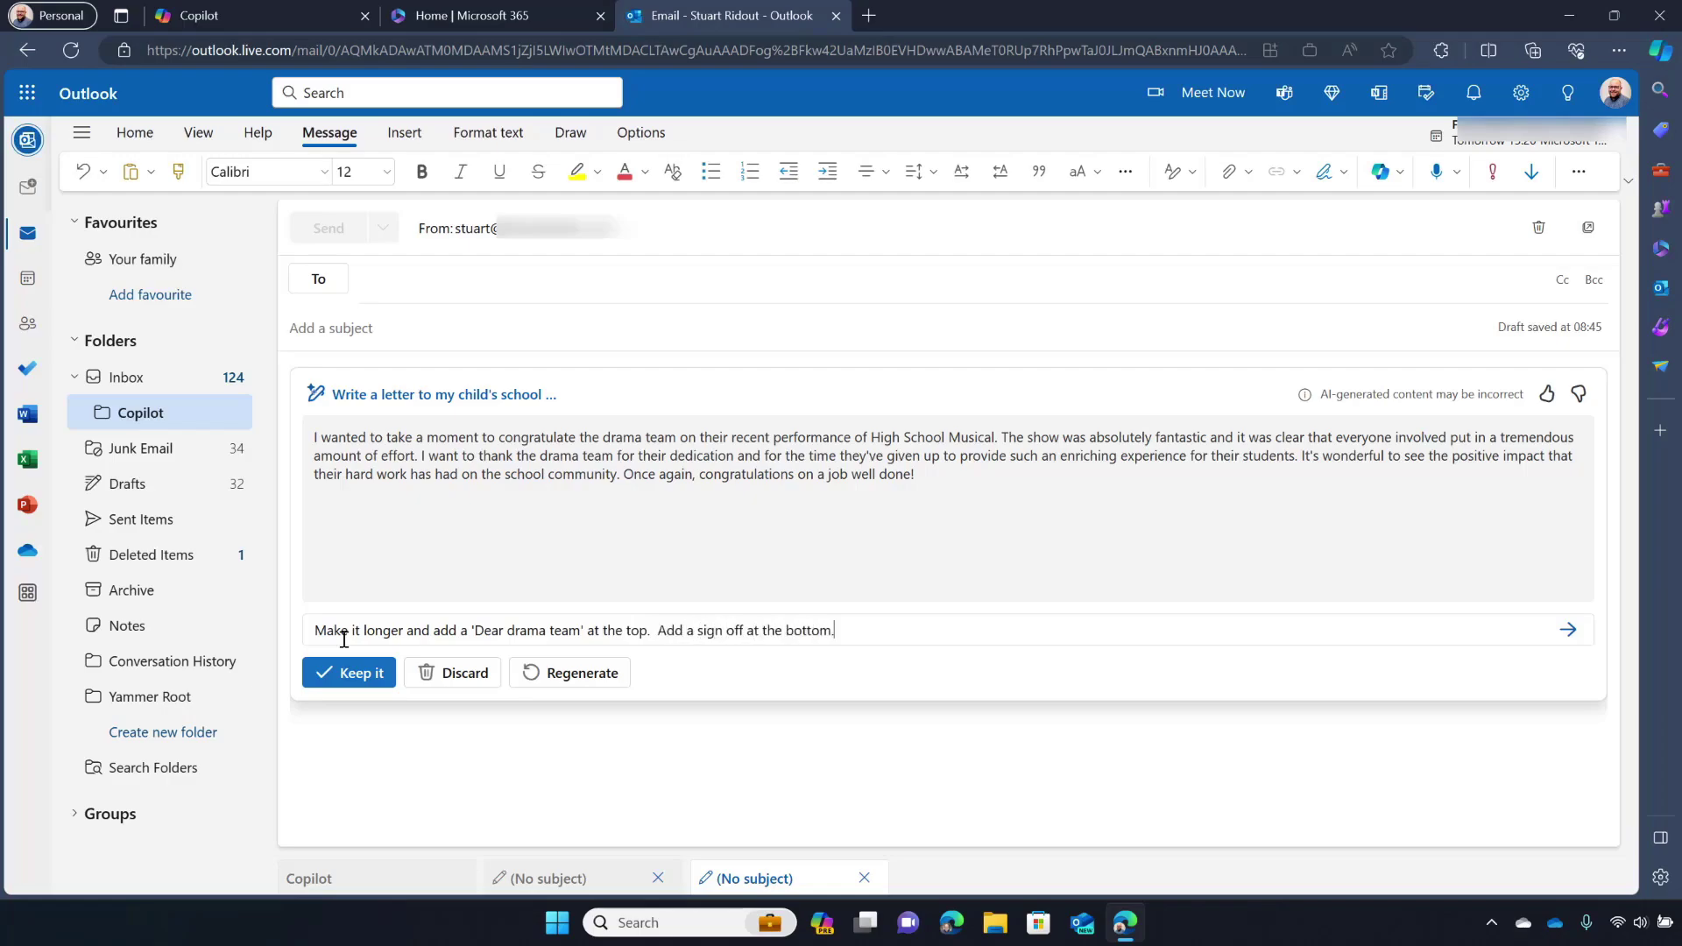
text(.)
click(1567, 630)
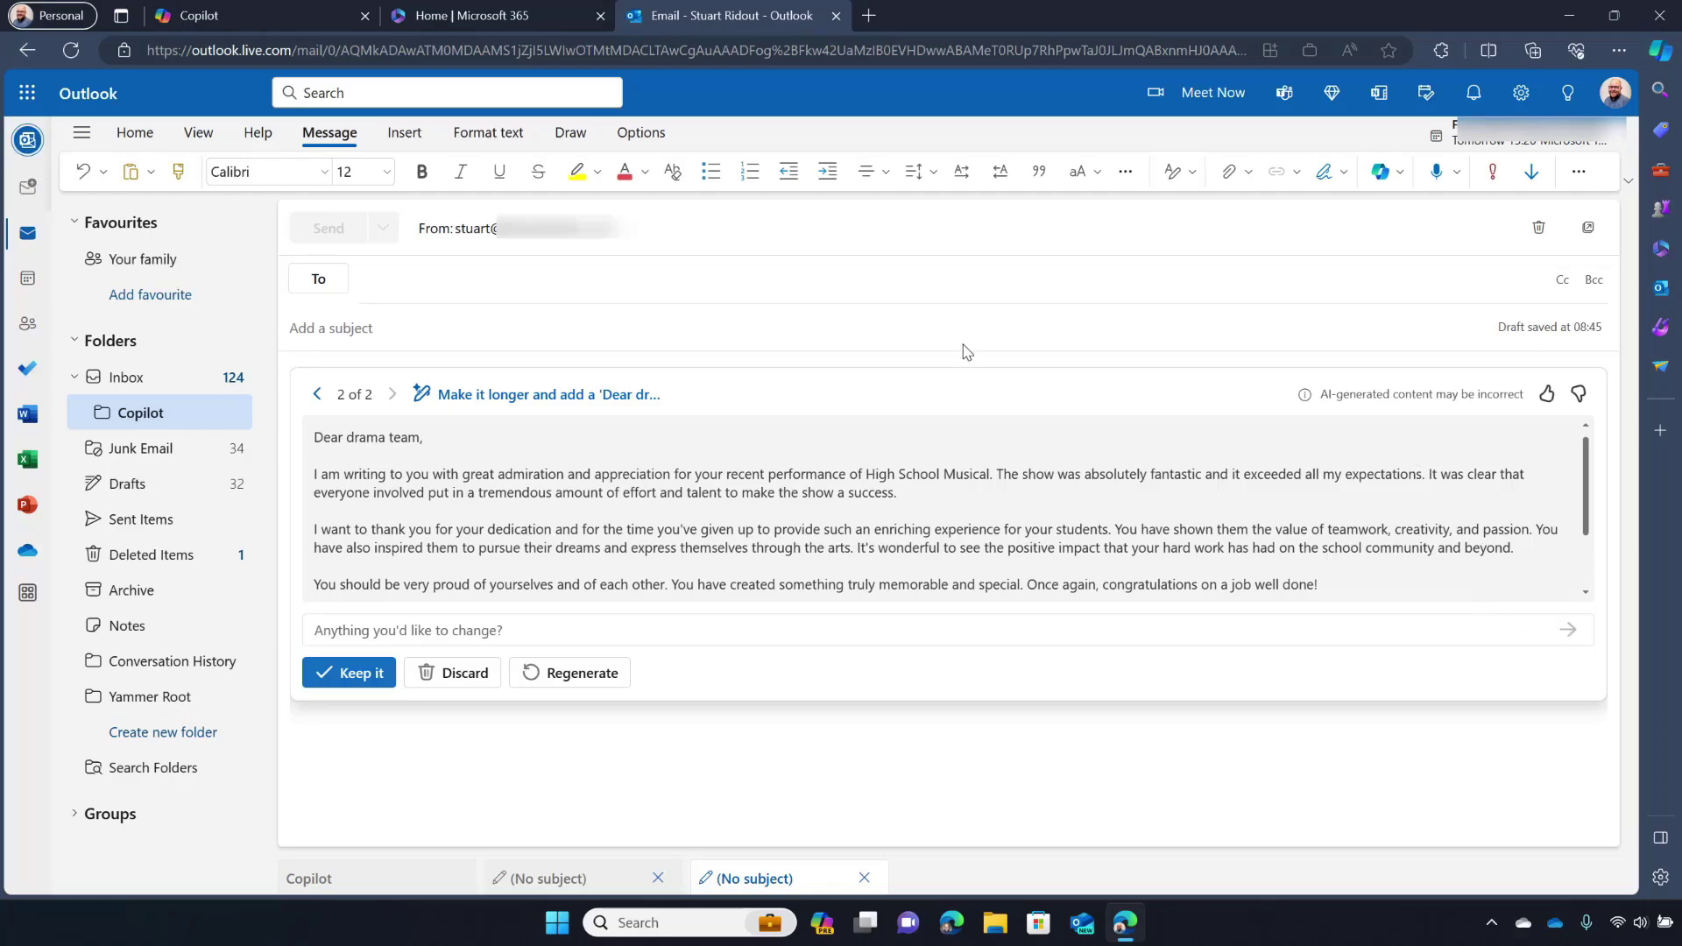
Keep the refined letter in the email body and minimise the browser to the desktop.
scroll(886, 468, down, 2)
scroll(886, 468, down, 2)
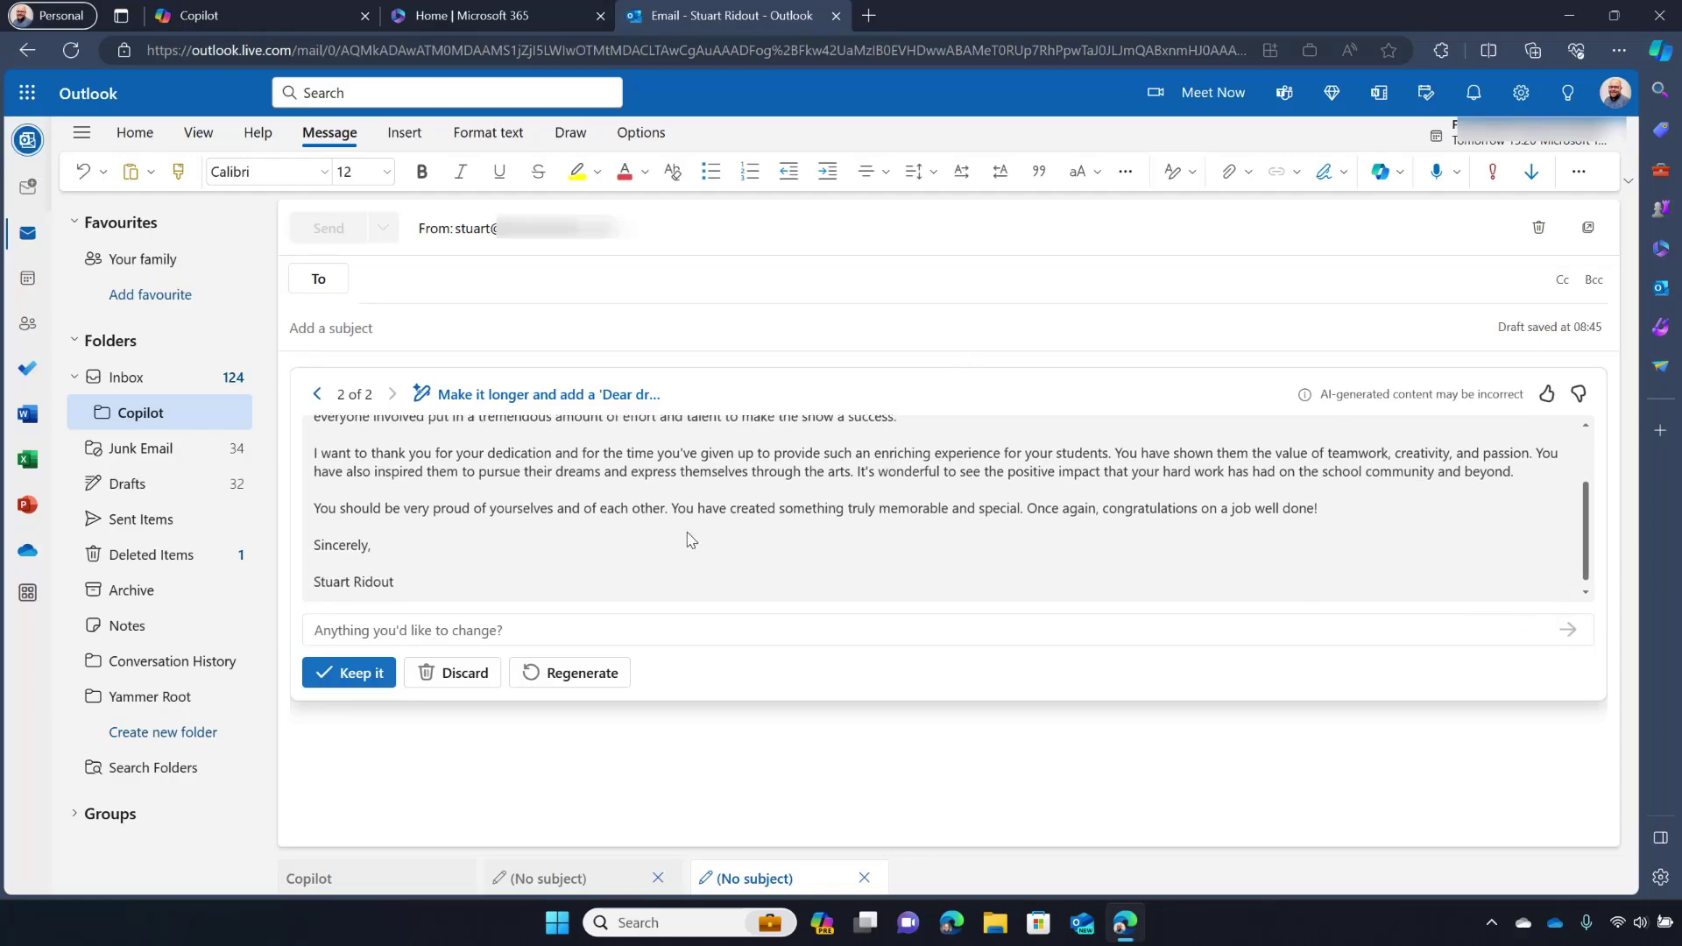
click(351, 674)
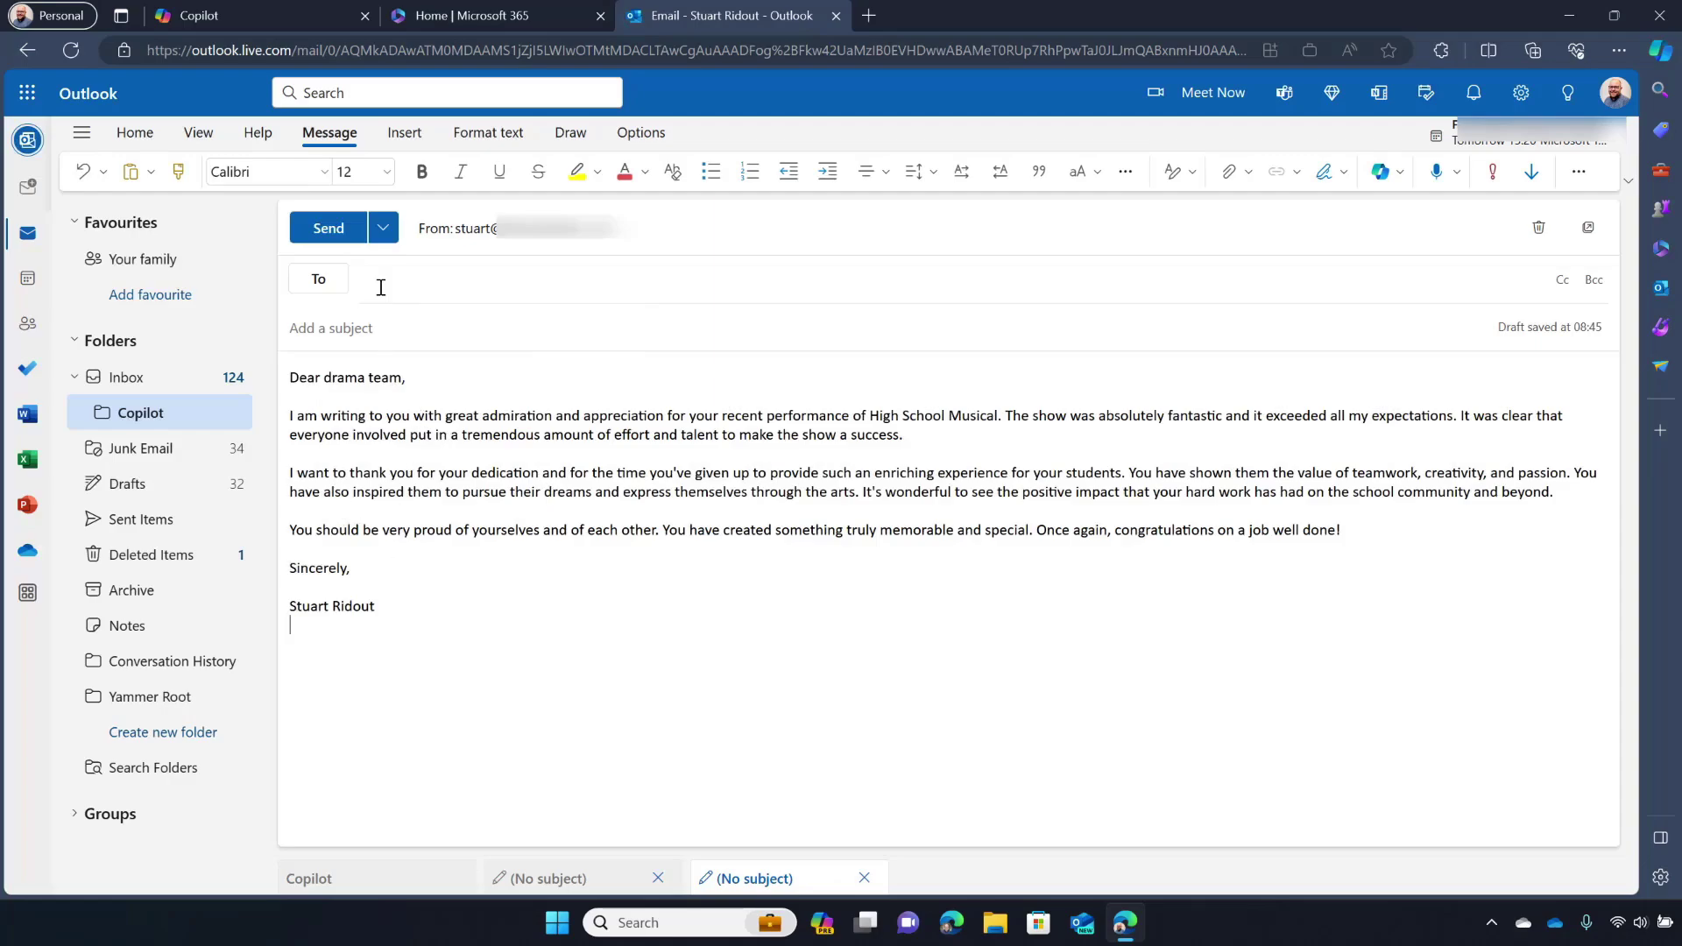
click(338, 316)
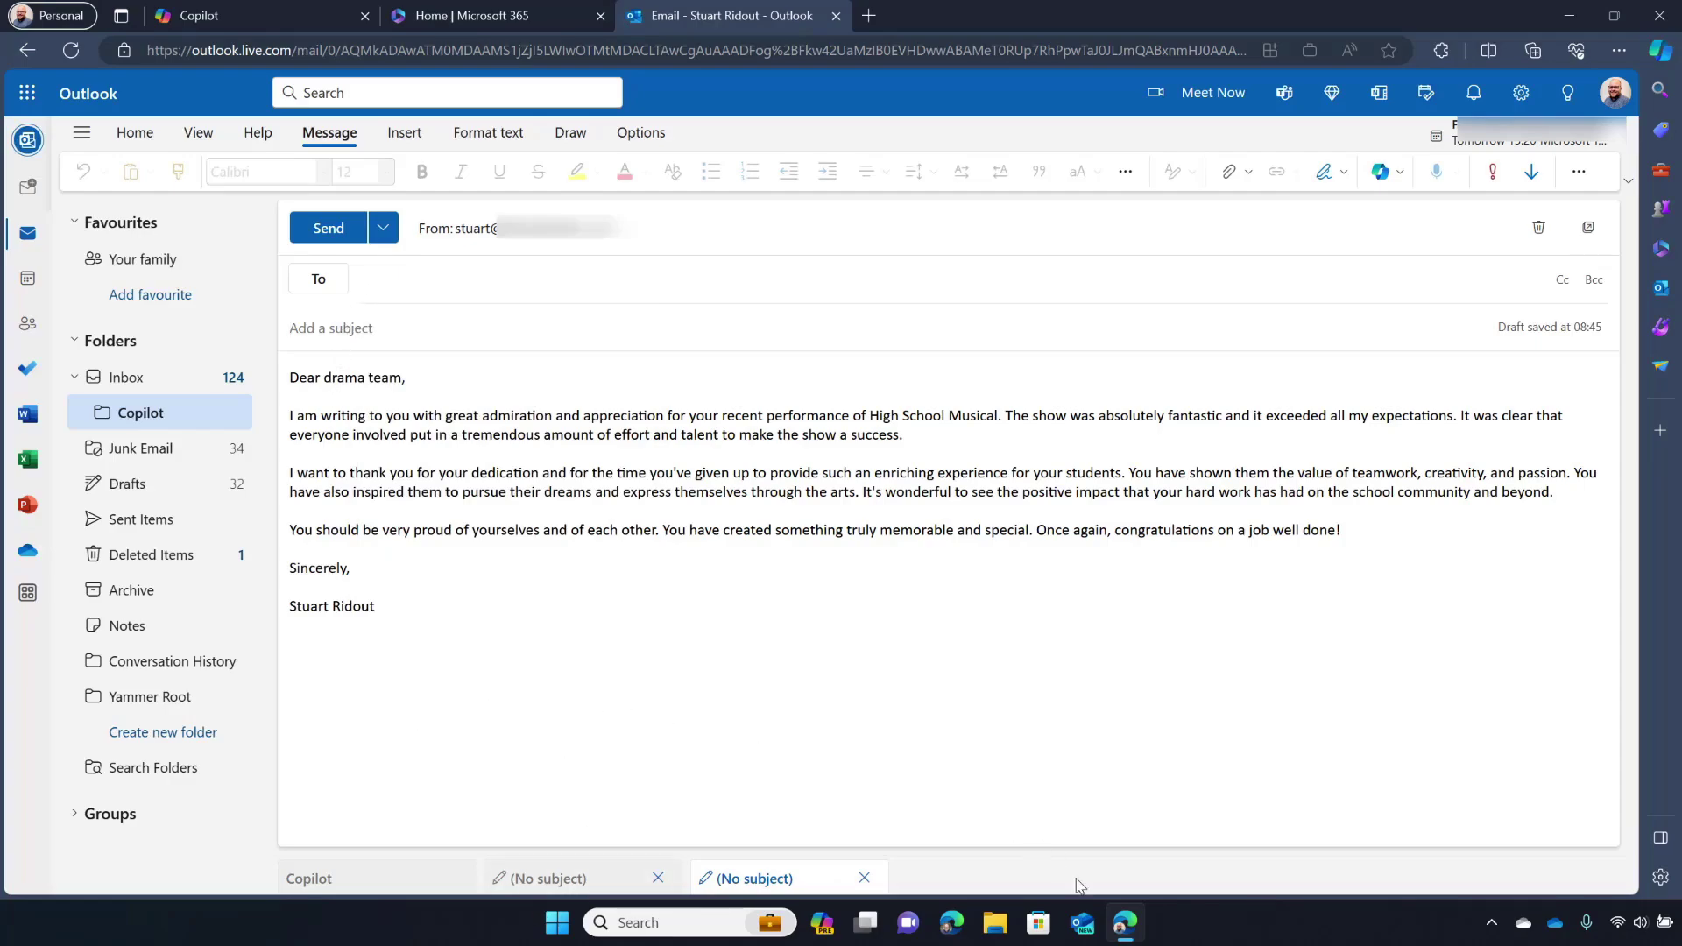
click(1124, 925)
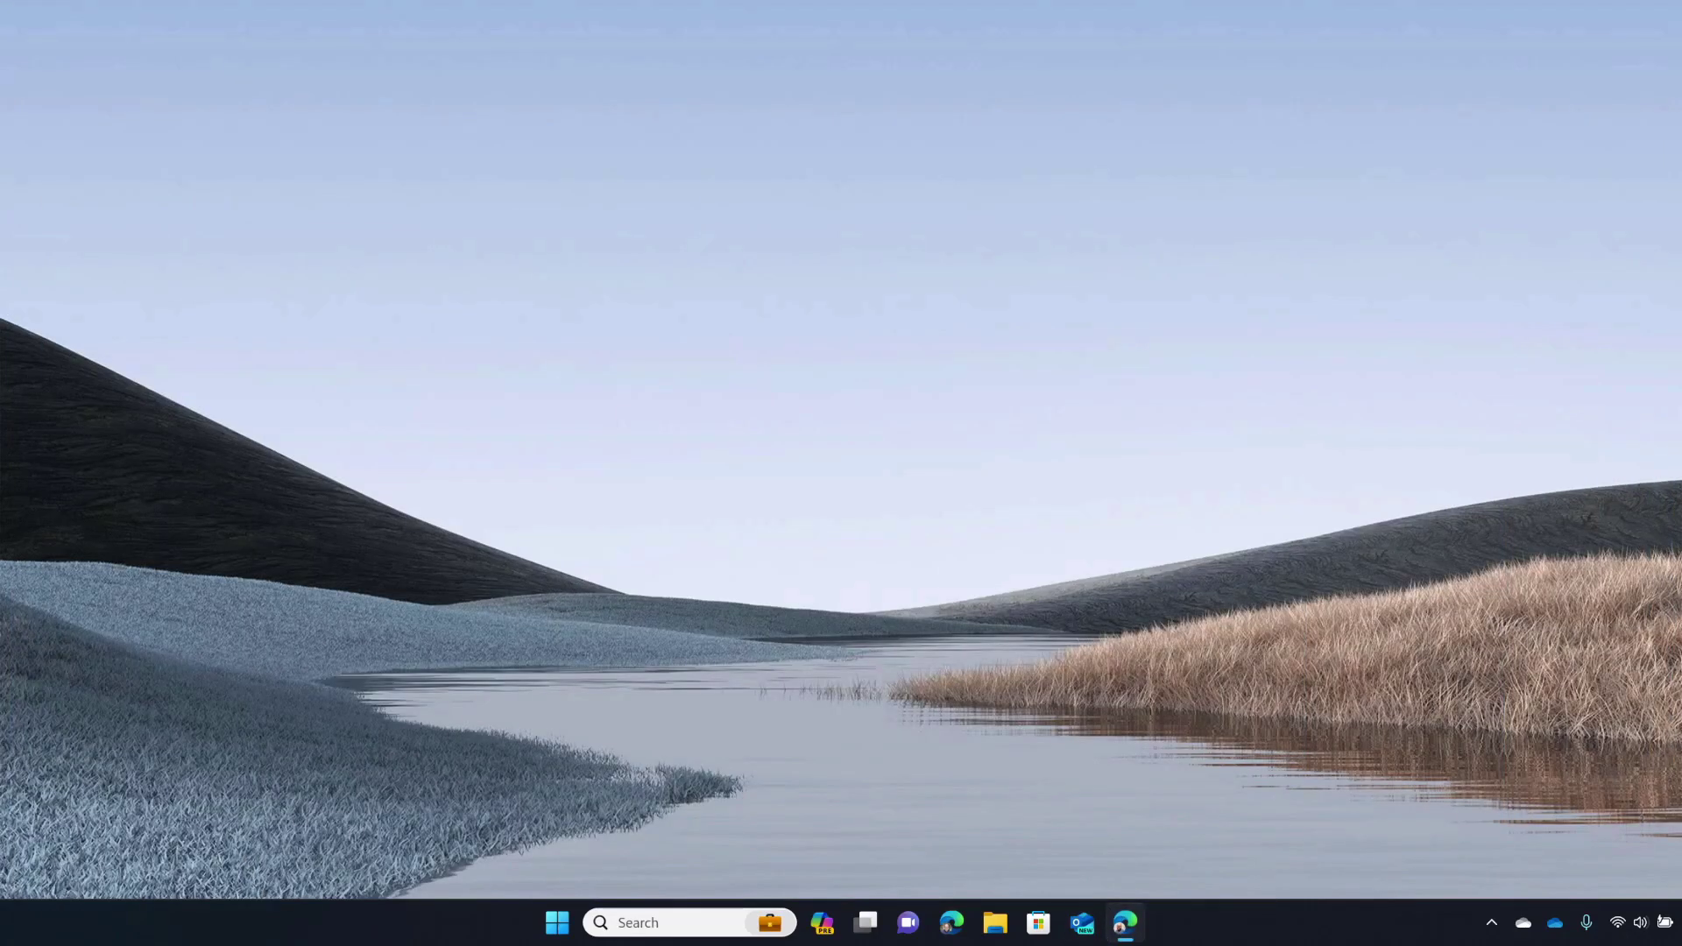
Launch desktop Word from Start, accepting the licence, personalised offers and privacy setup prompts.
click(557, 922)
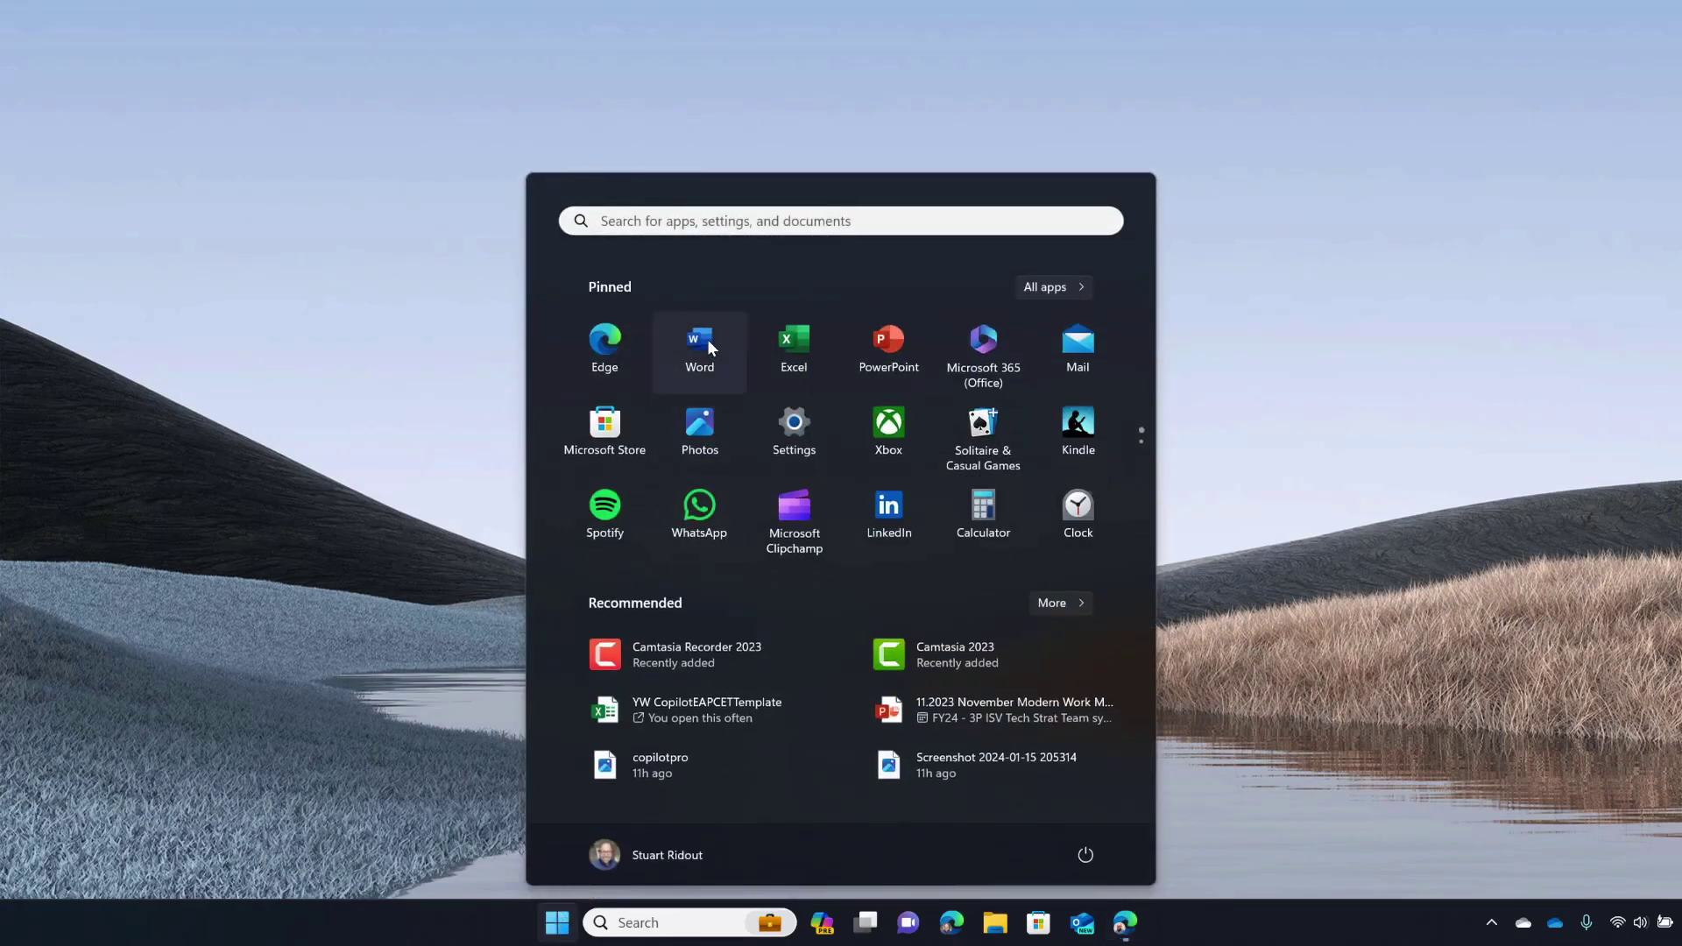
click(707, 344)
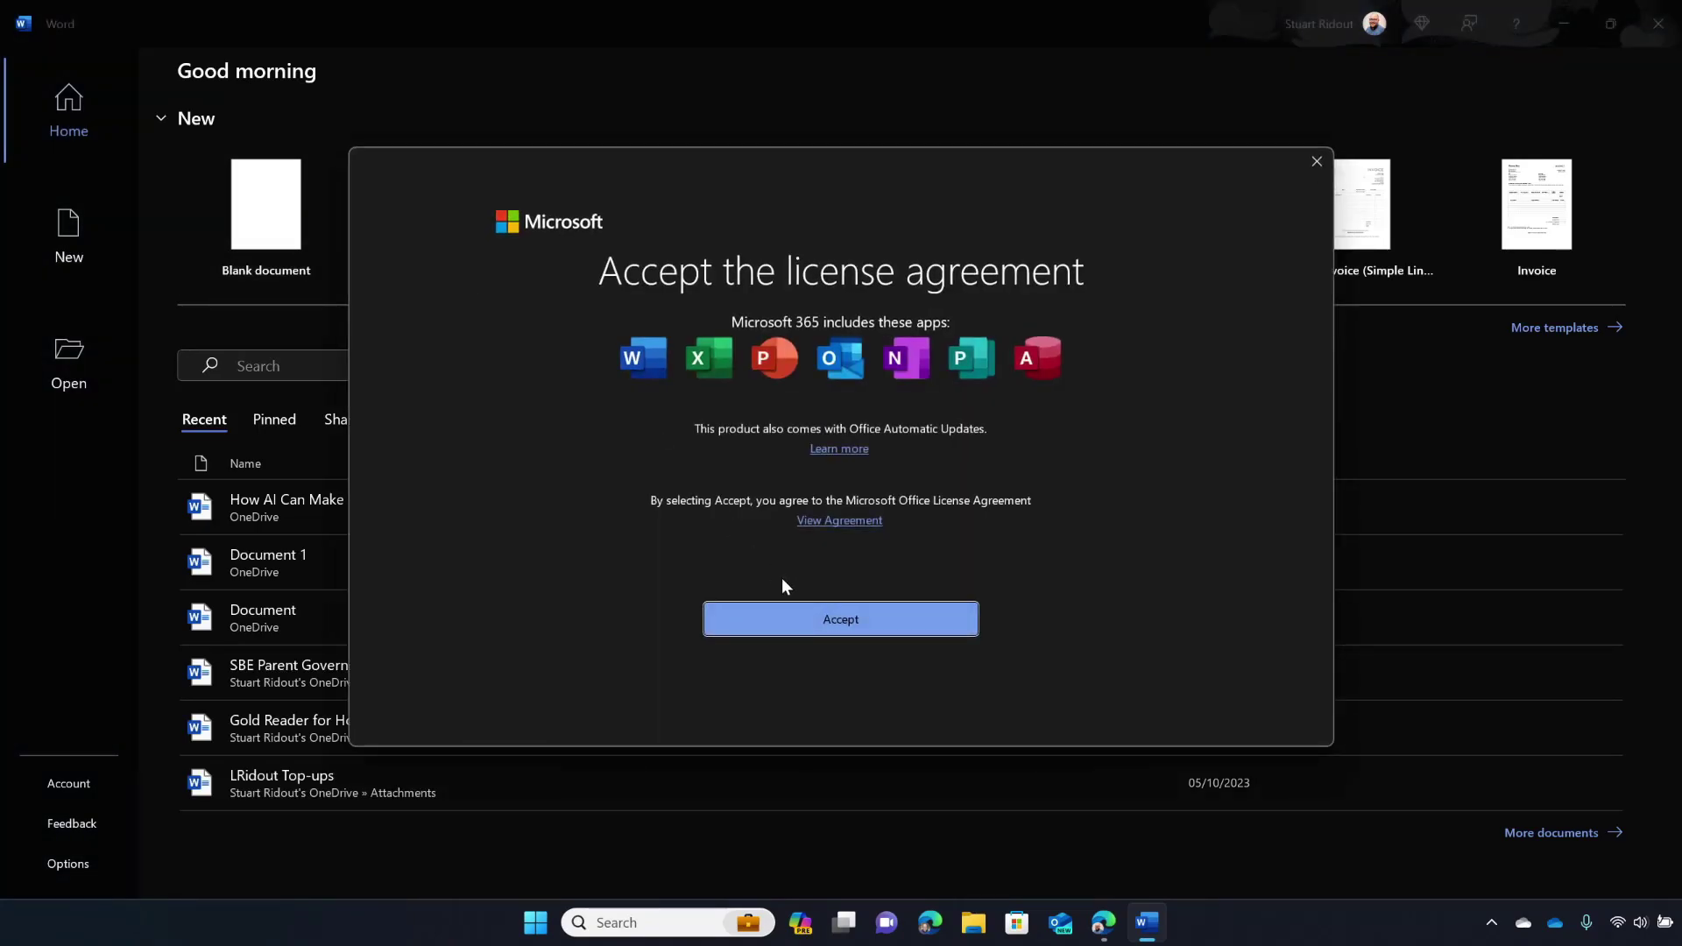
click(806, 623)
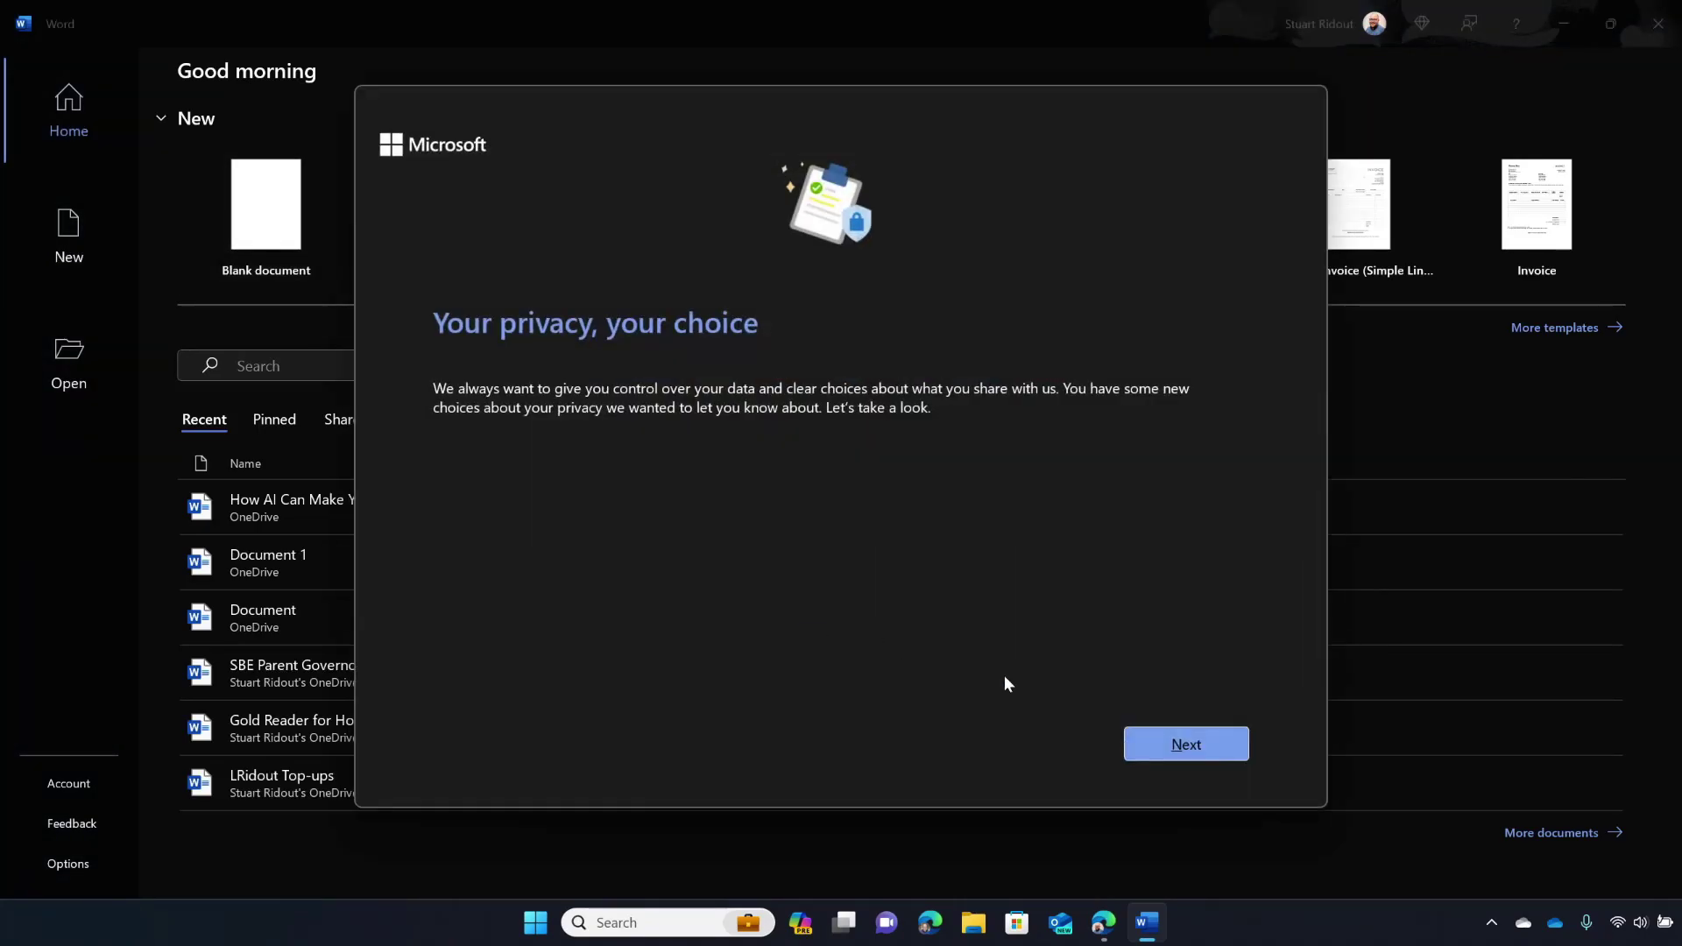
click(1196, 750)
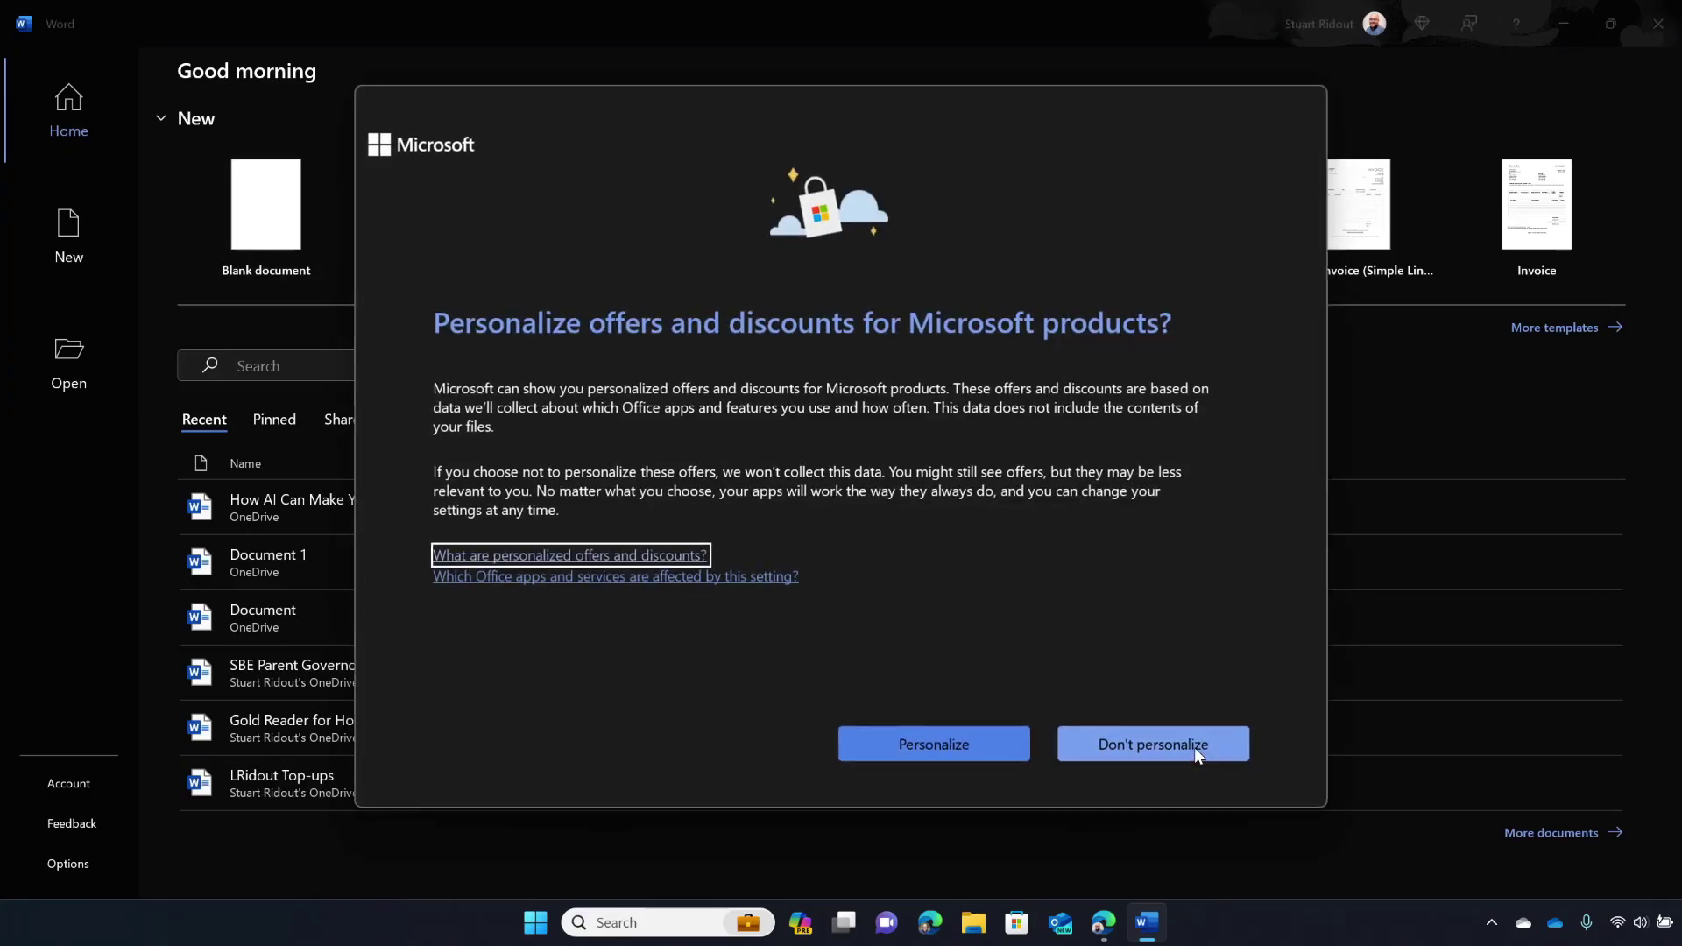
click(1026, 746)
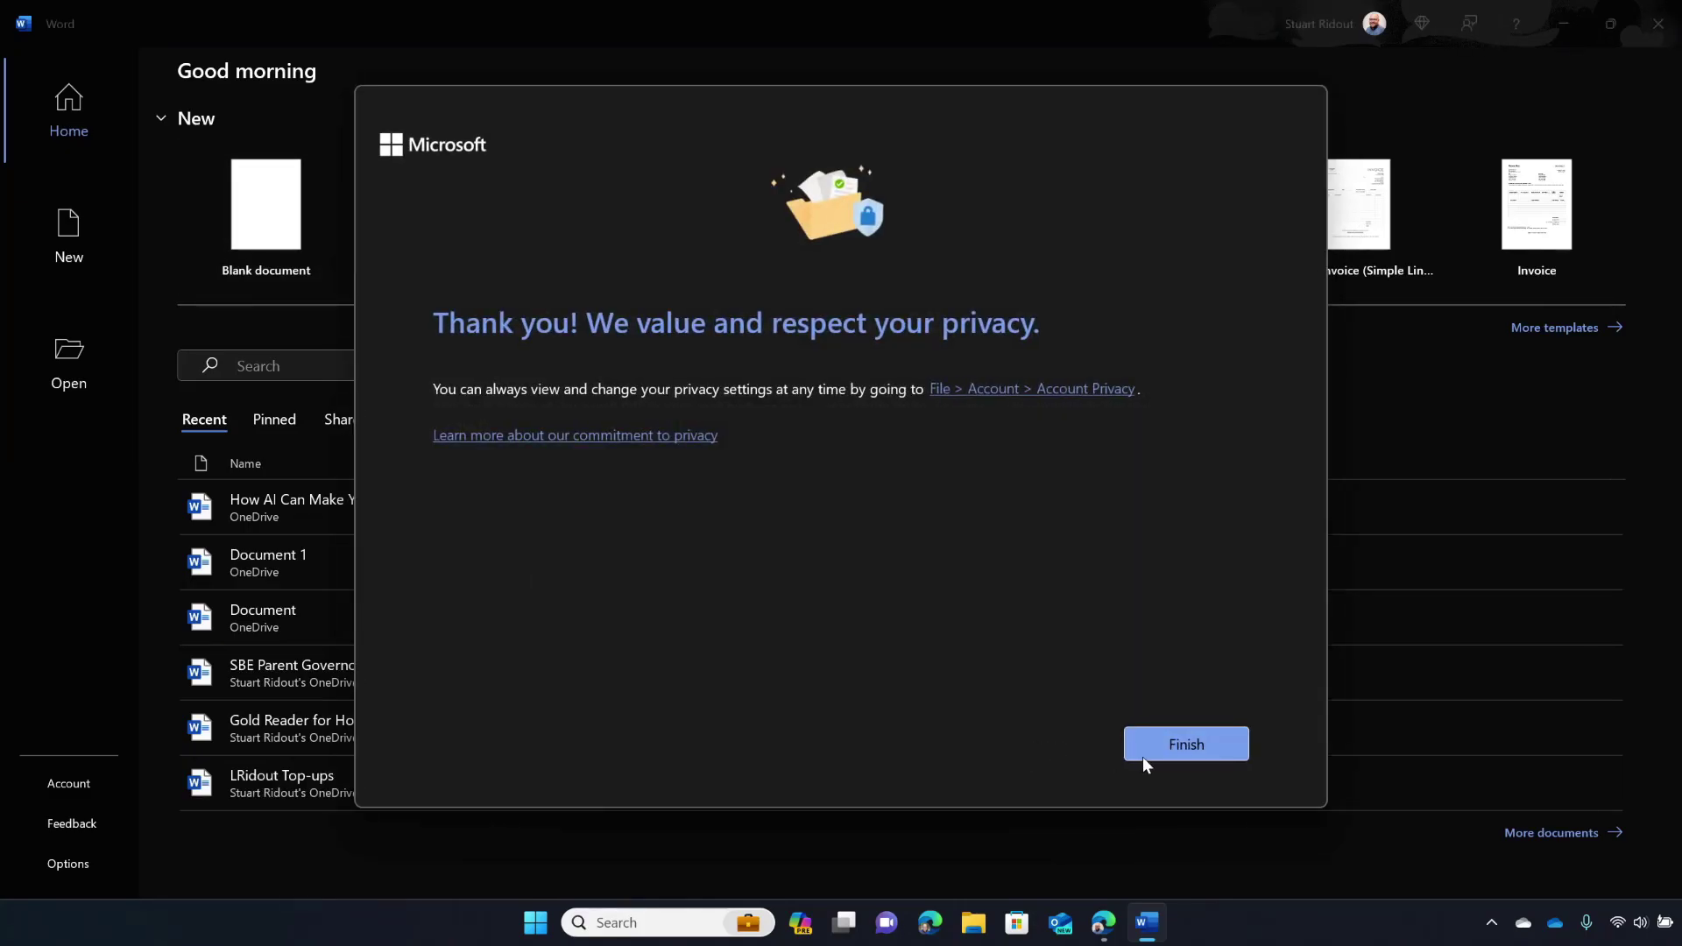
click(1145, 751)
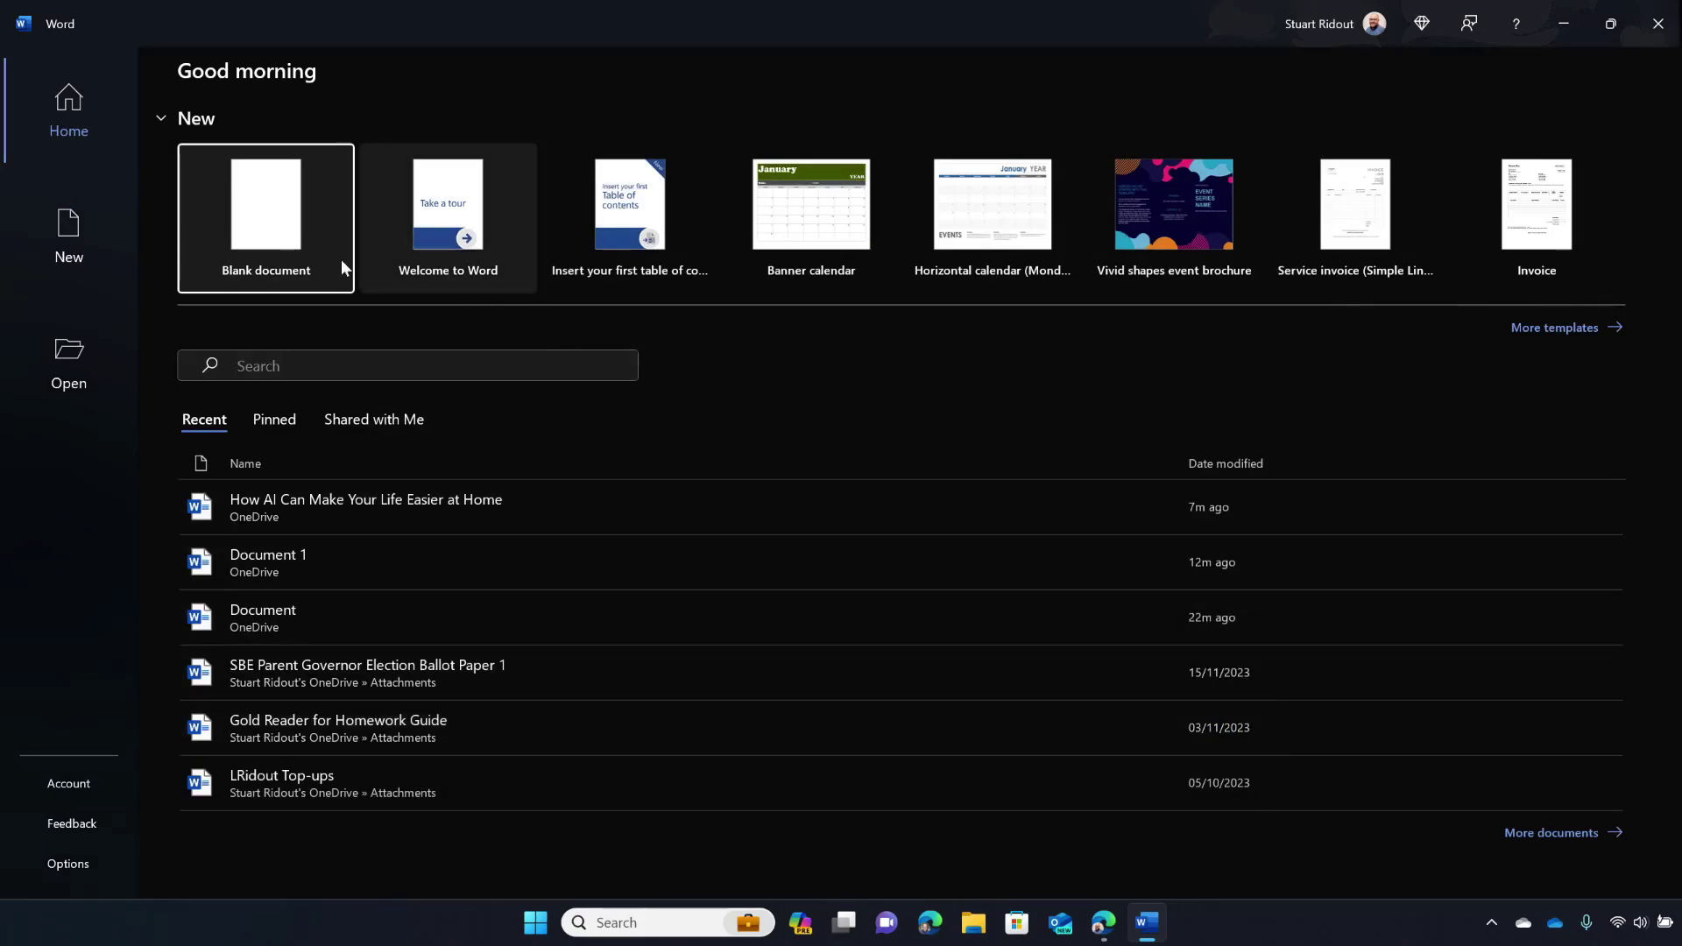
In a blank document, have Copilot draft and keep a report on how AI helps those with accessibility needs.
click(260, 238)
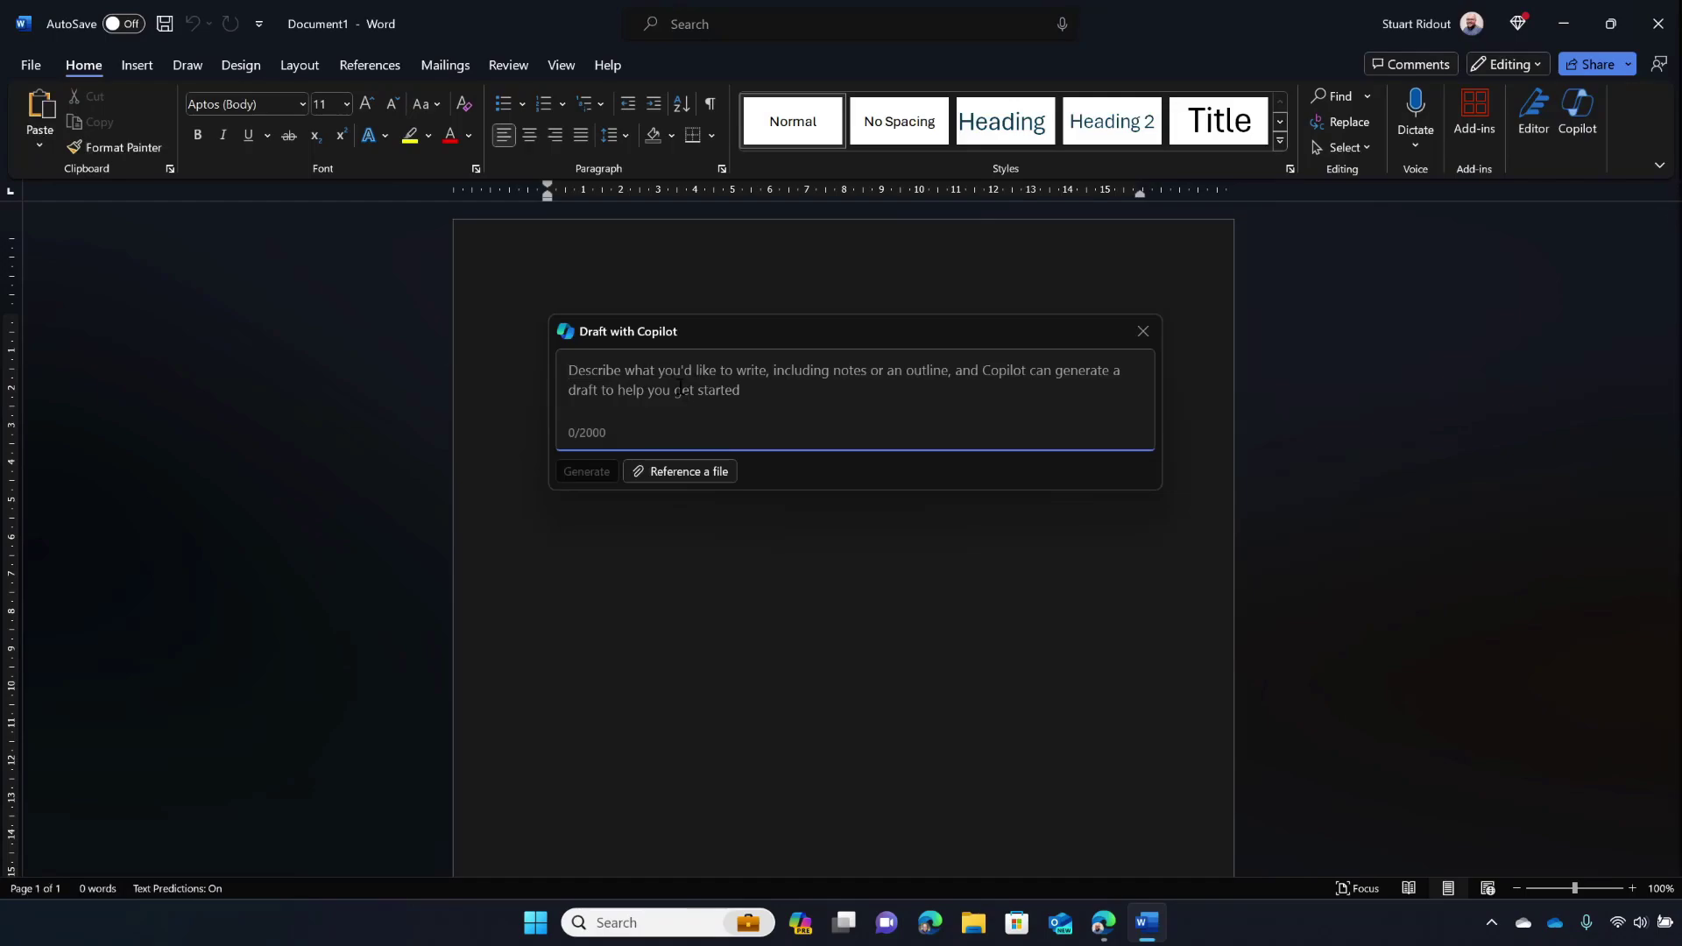
text(Write a)
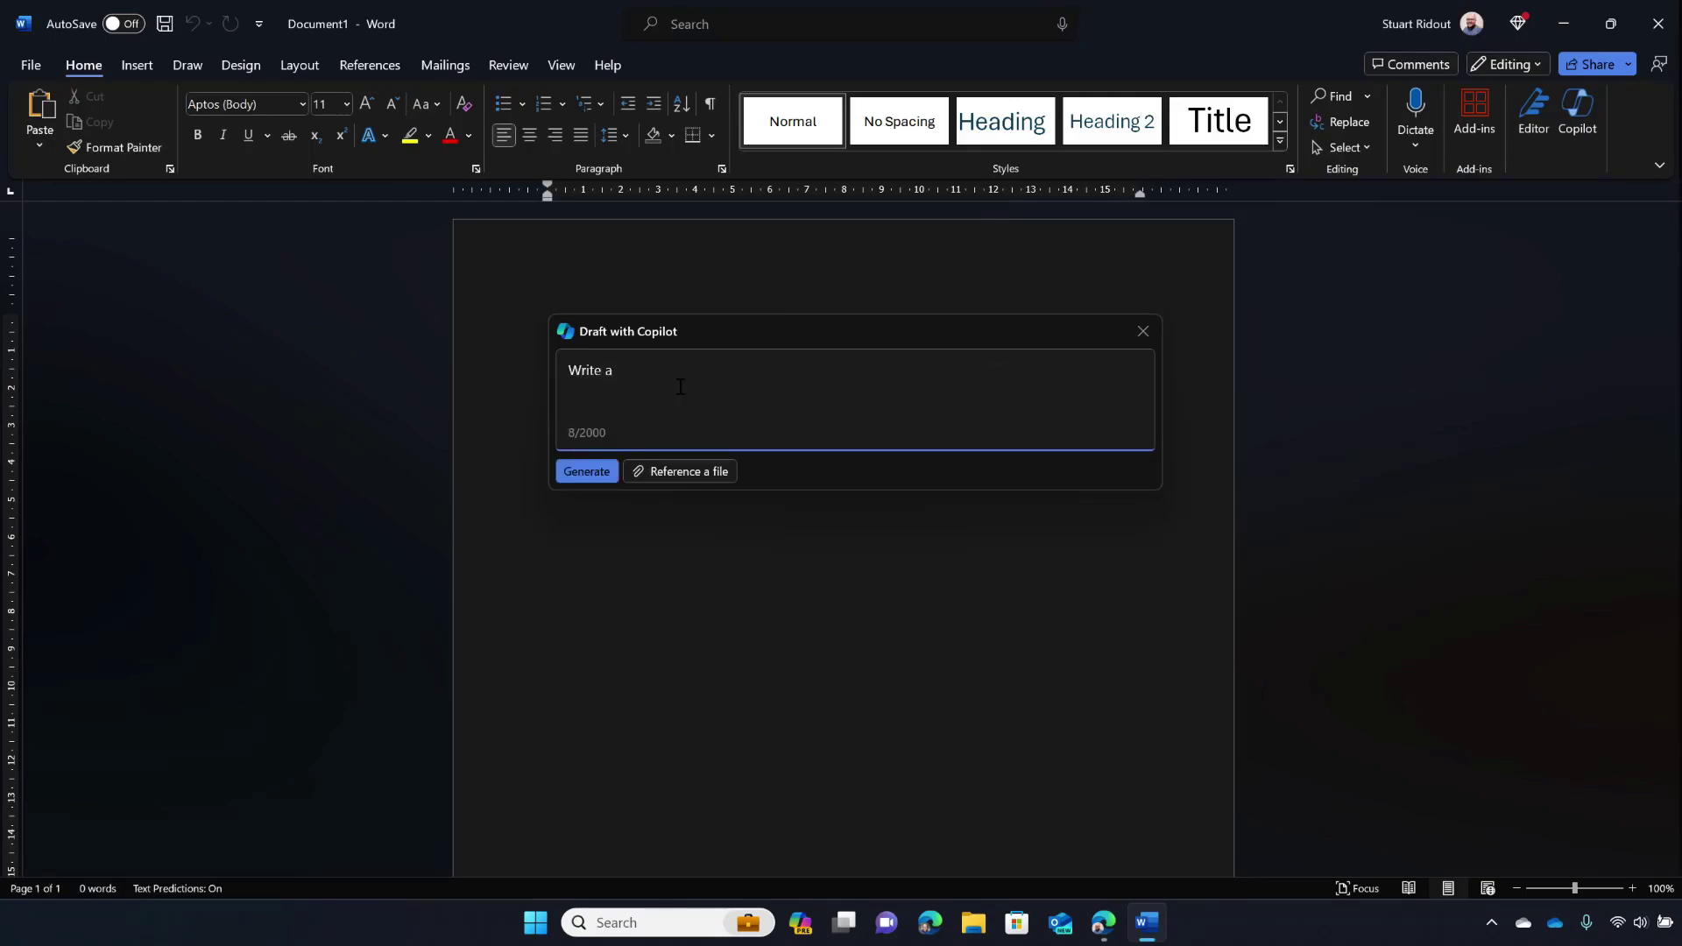
text( report on how AI can he)
text(lp those with accessibility need)
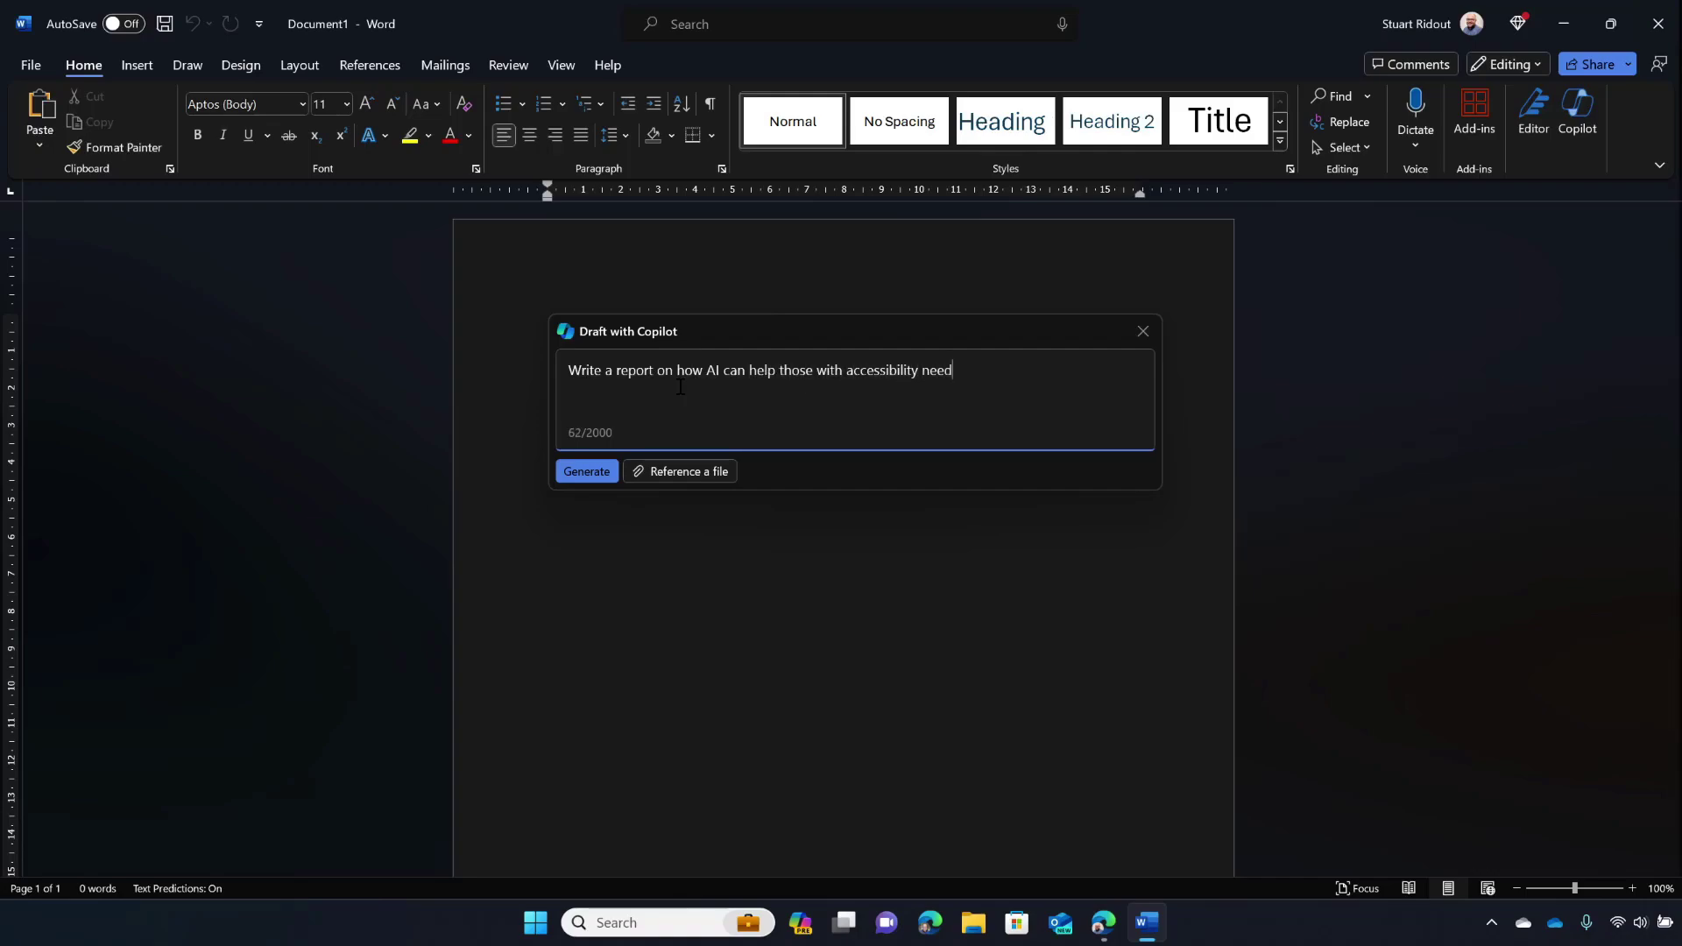
text(s.)
click(585, 470)
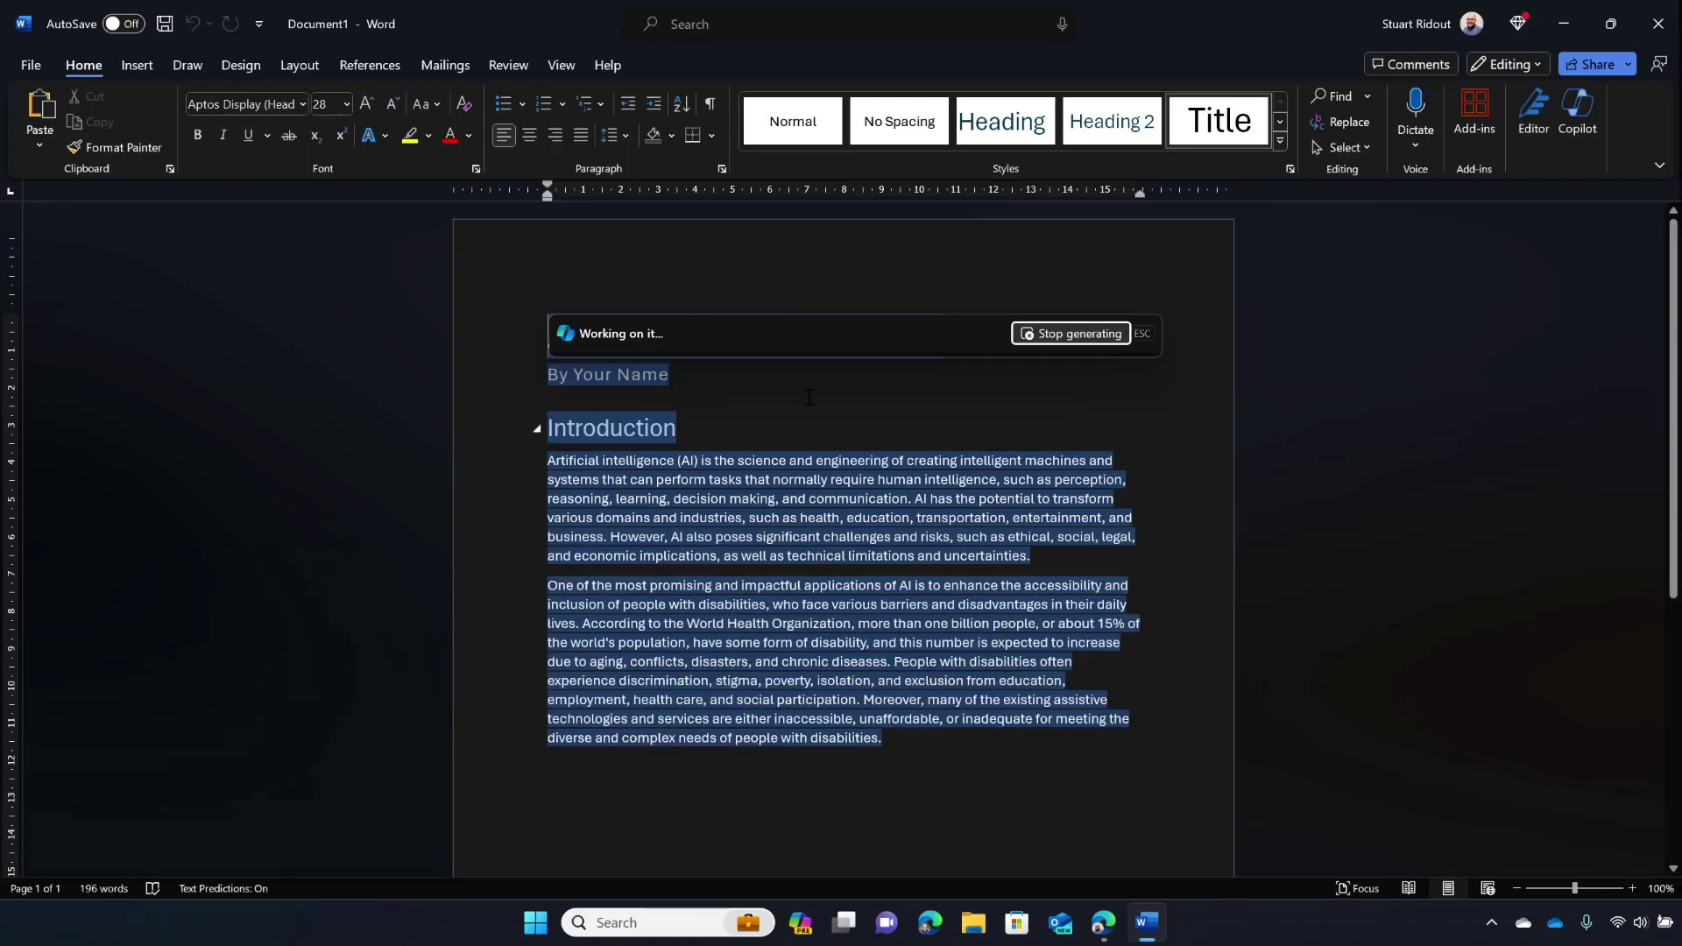
click(1041, 332)
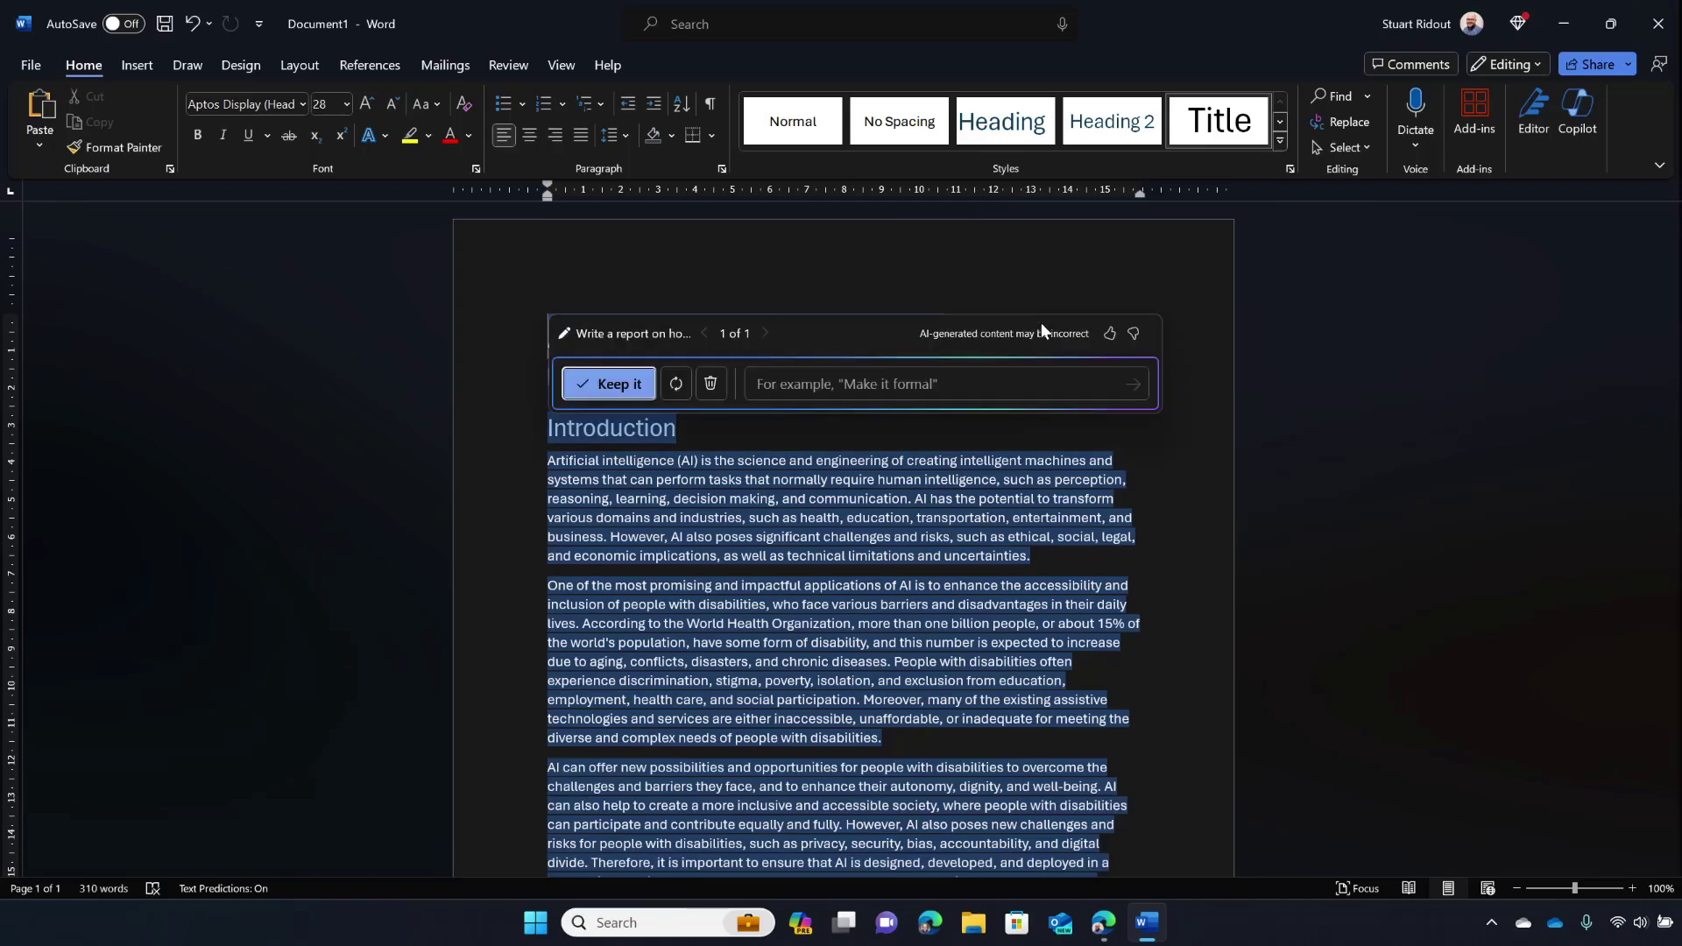
click(565, 385)
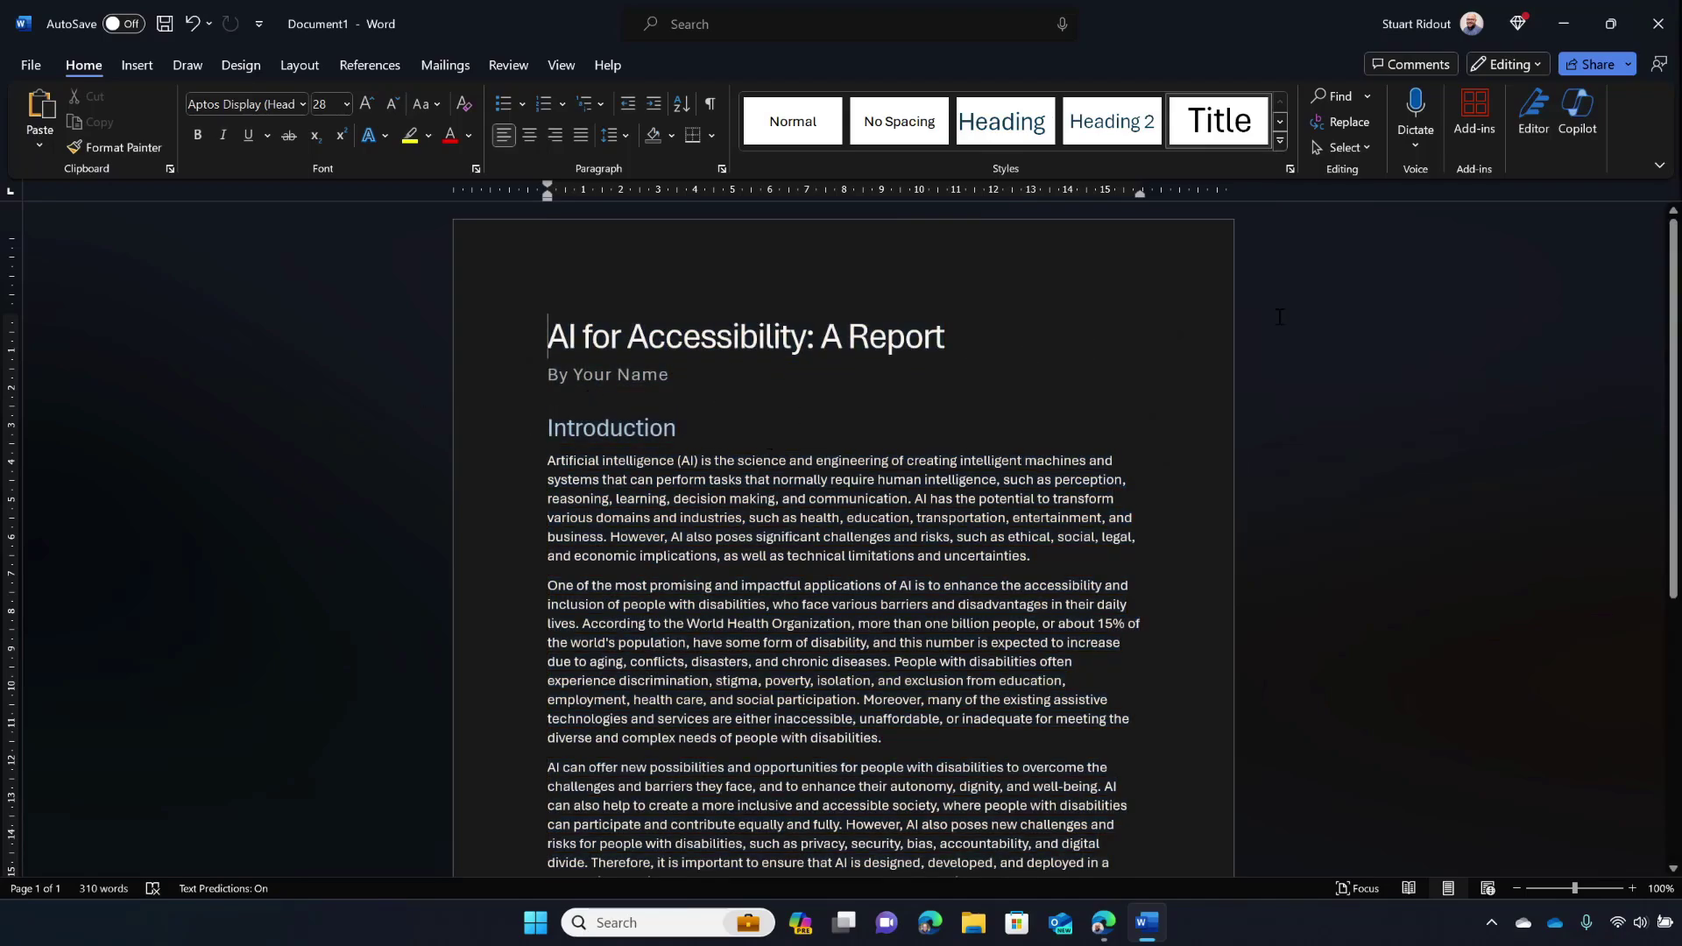
click(1567, 21)
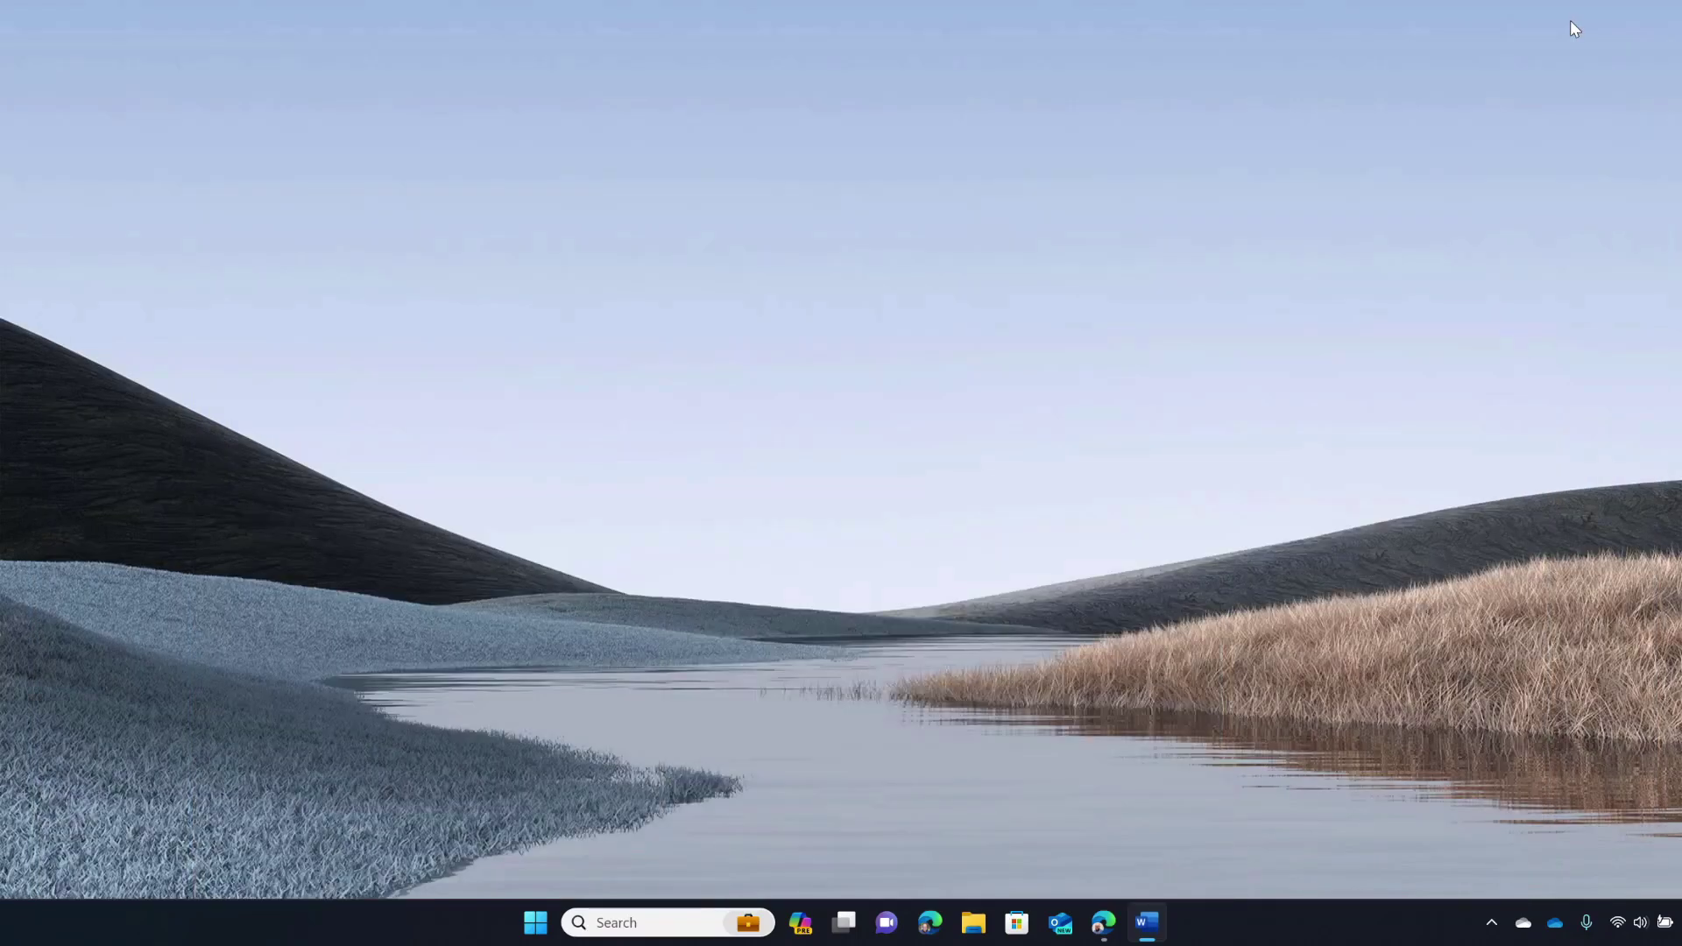